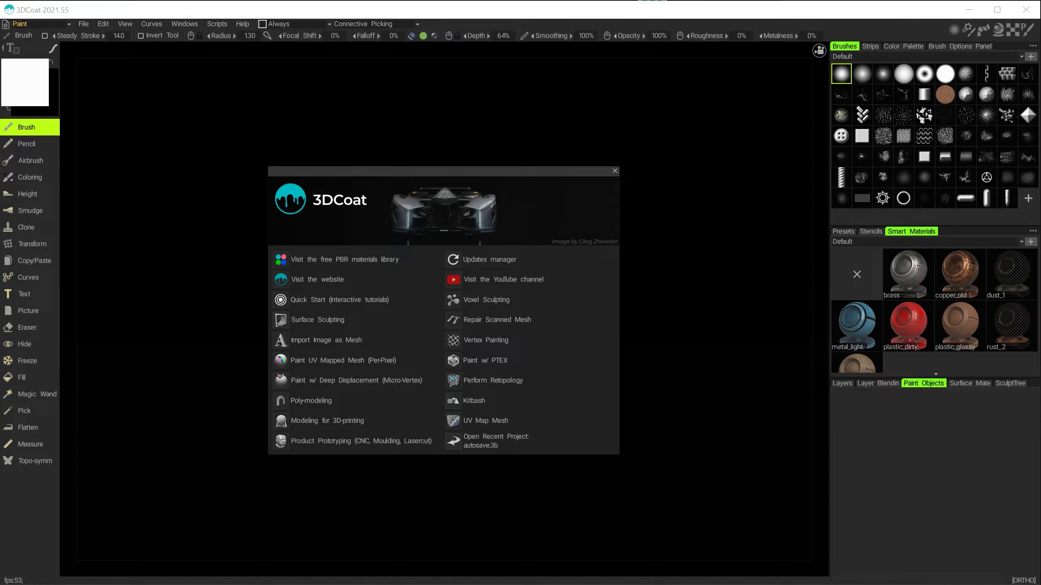
Step: Switch to Maya, create a polygon cube at the grid origin and frame it in the perspective view
key("alt+Tab")
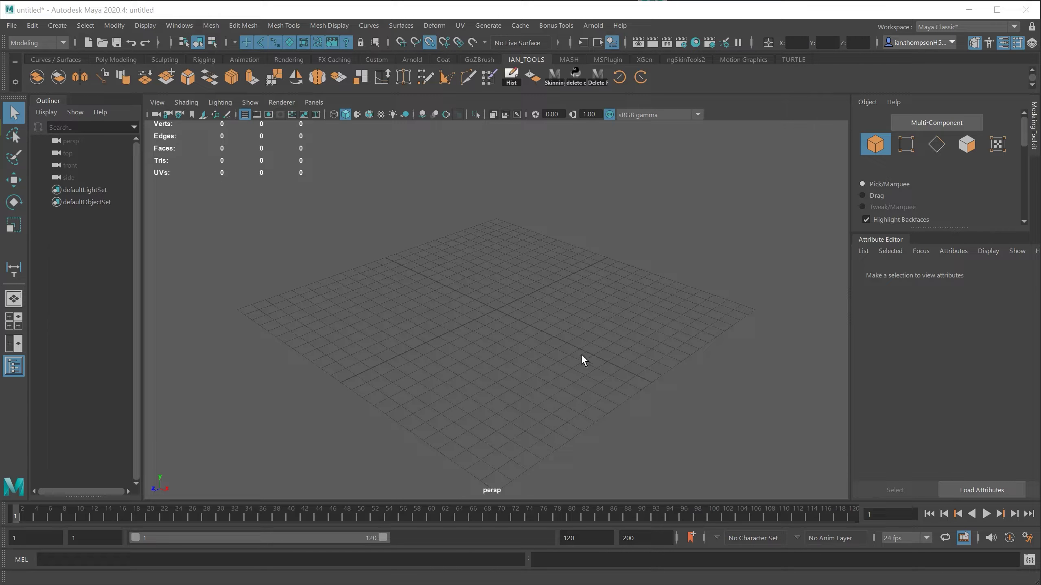
right_click_drag(495, 303, 492, 336, "shift")
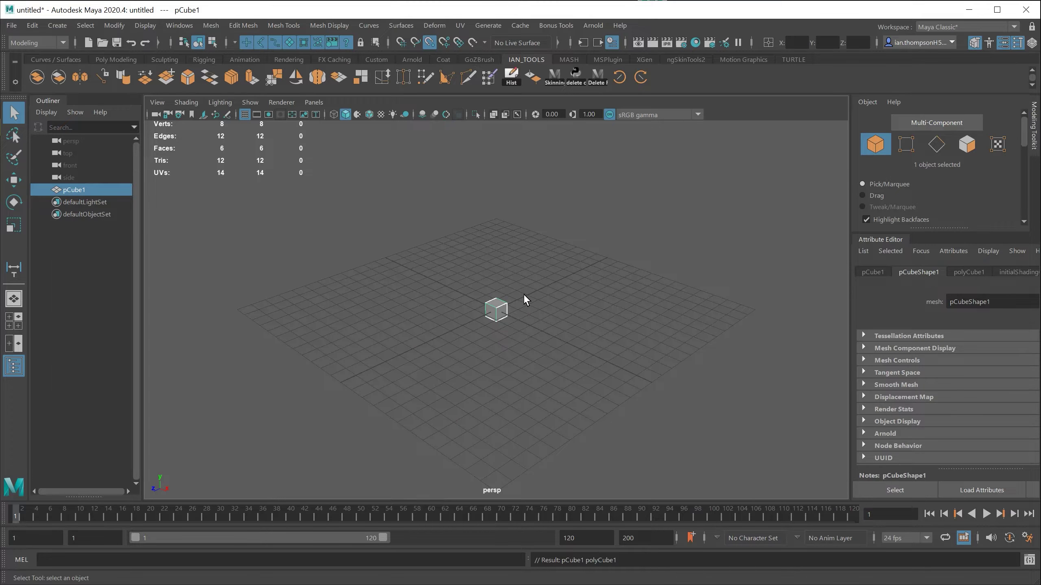
key("f")
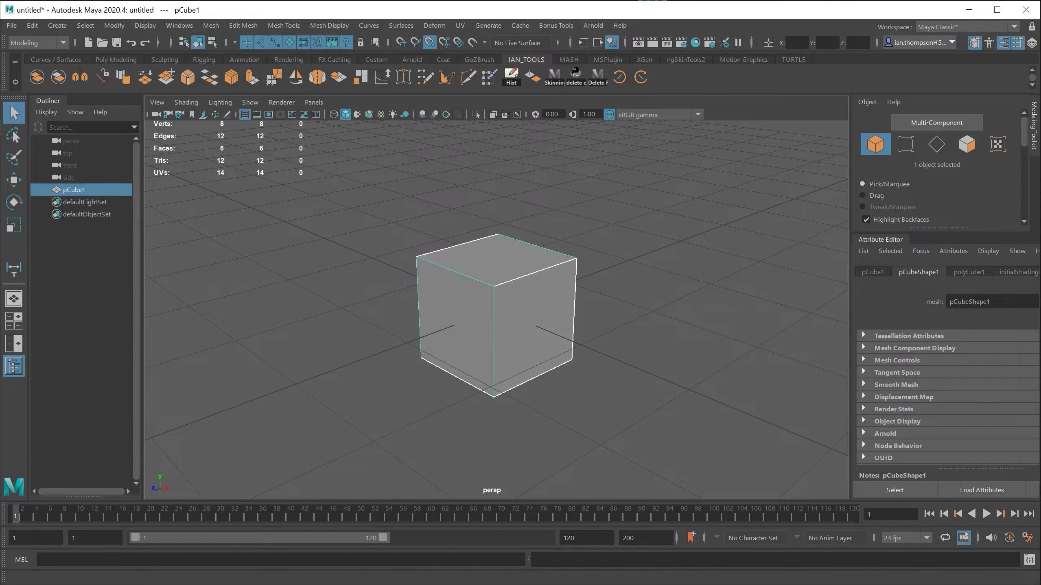
Step: Bring up the UV Editor beside the cube, fitting both the UV layout and the cube in view
left_click_drag(991, 498, 700, 195)
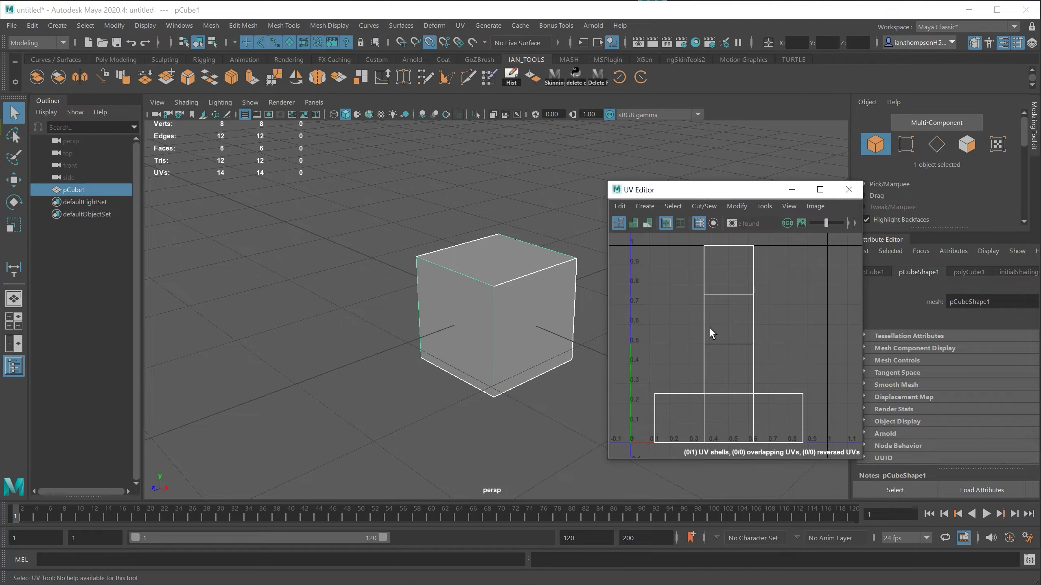
scroll(730, 347, "down", 3)
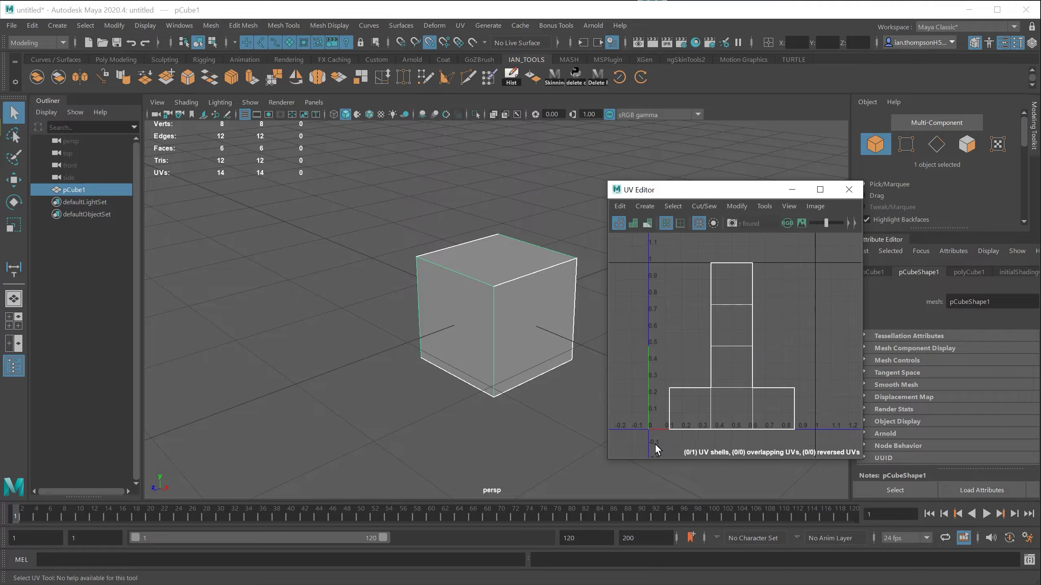
middle_click_drag(522, 397, 440, 371, "alt")
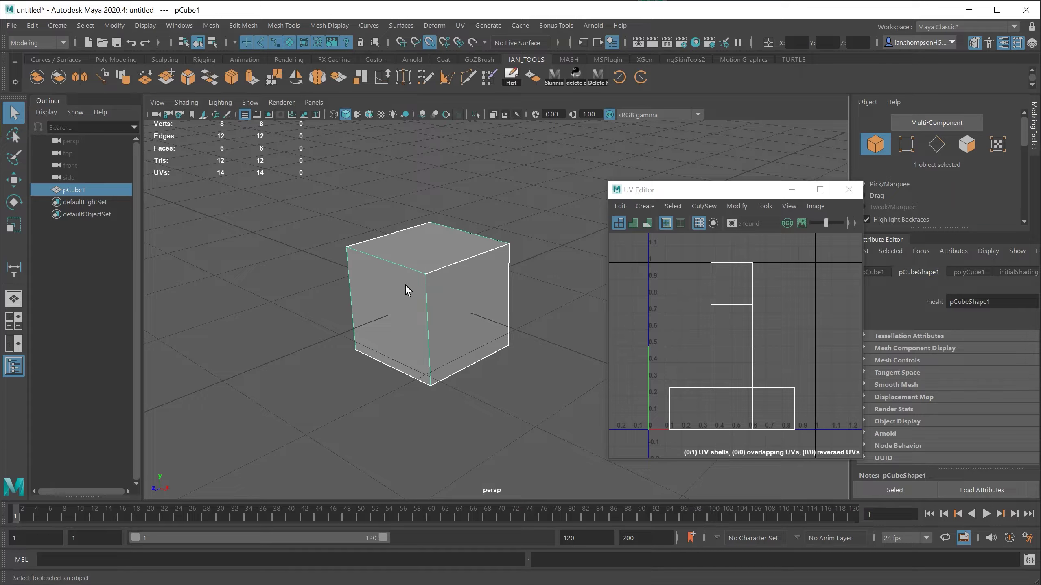
right_click_drag(424, 283, 470, 361, "alt")
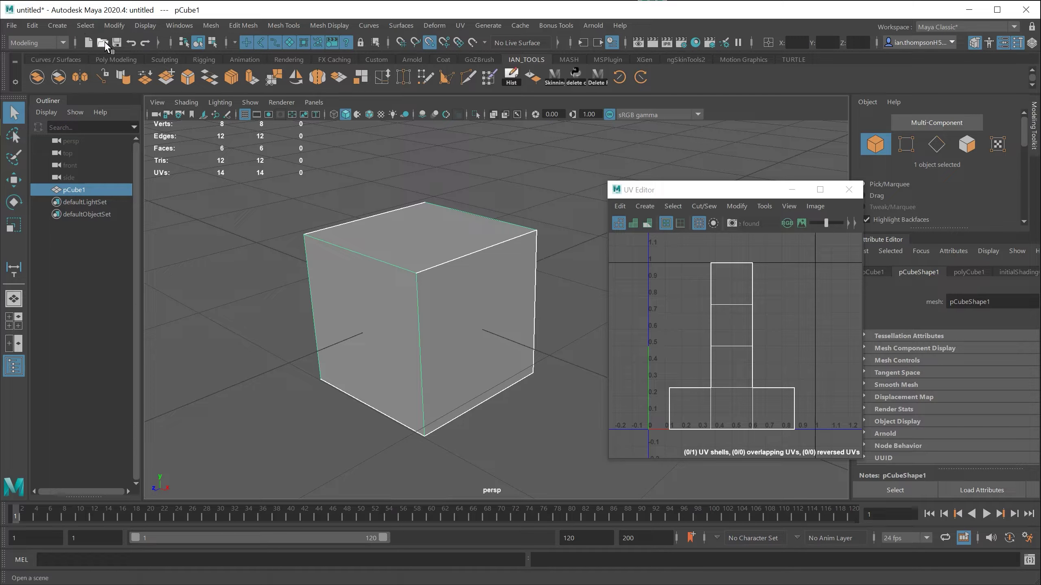
Step: Check the linear working units in the general settings of the preferences and close them
left_click(183, 27)
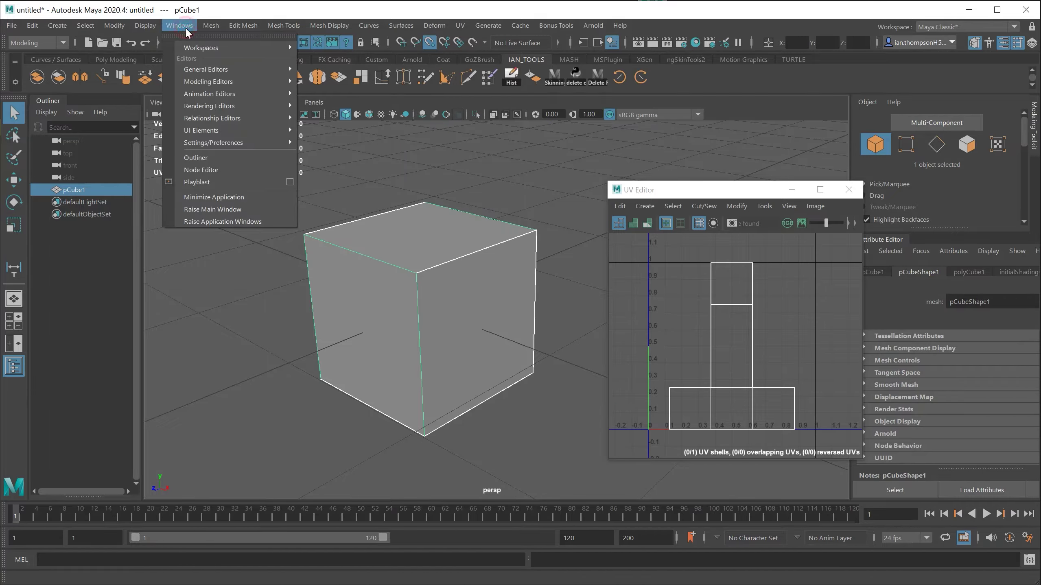
mouse_move(214, 141)
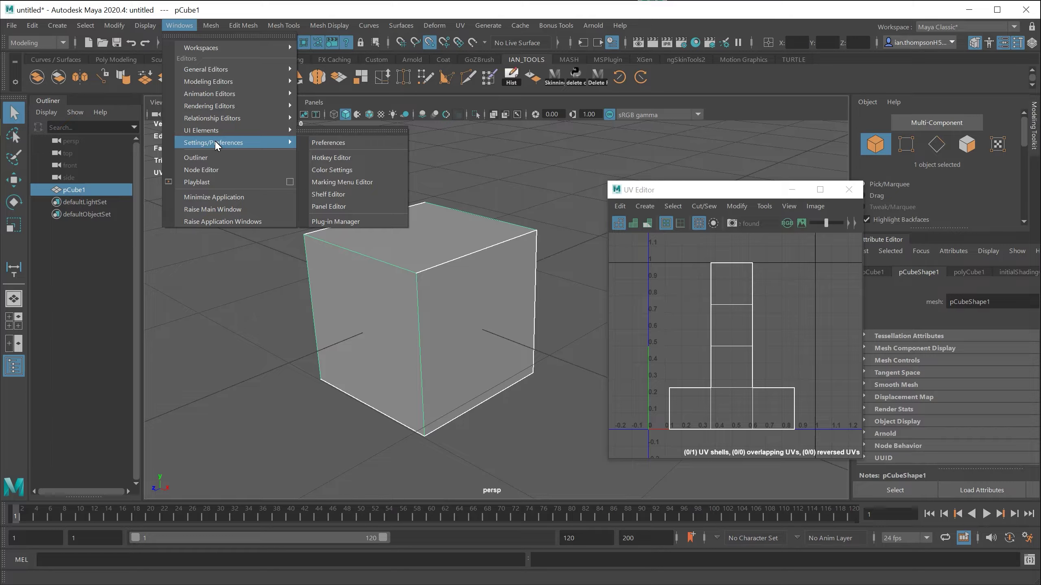
left_click(369, 141)
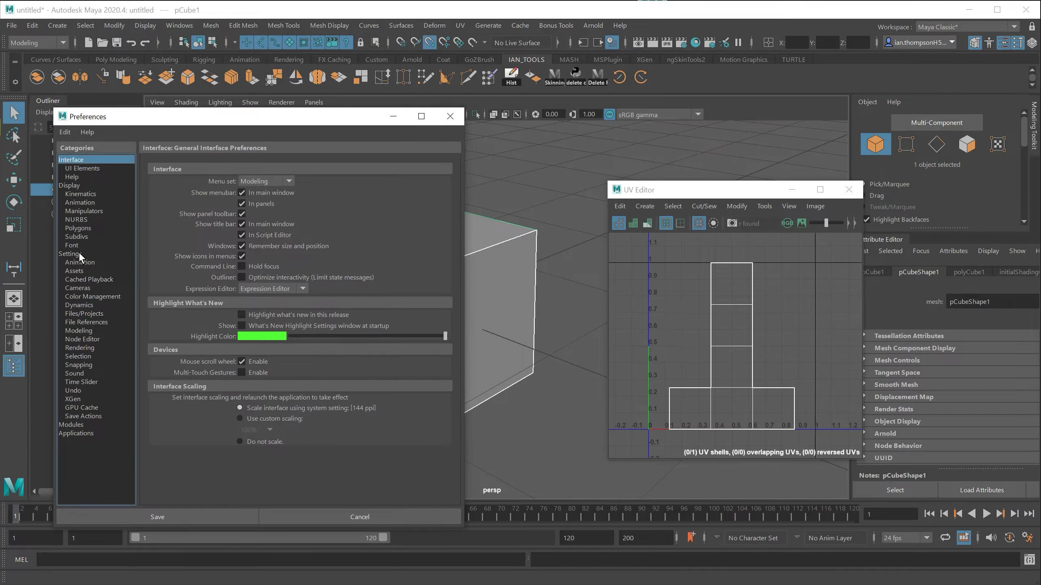
left_click(71, 254)
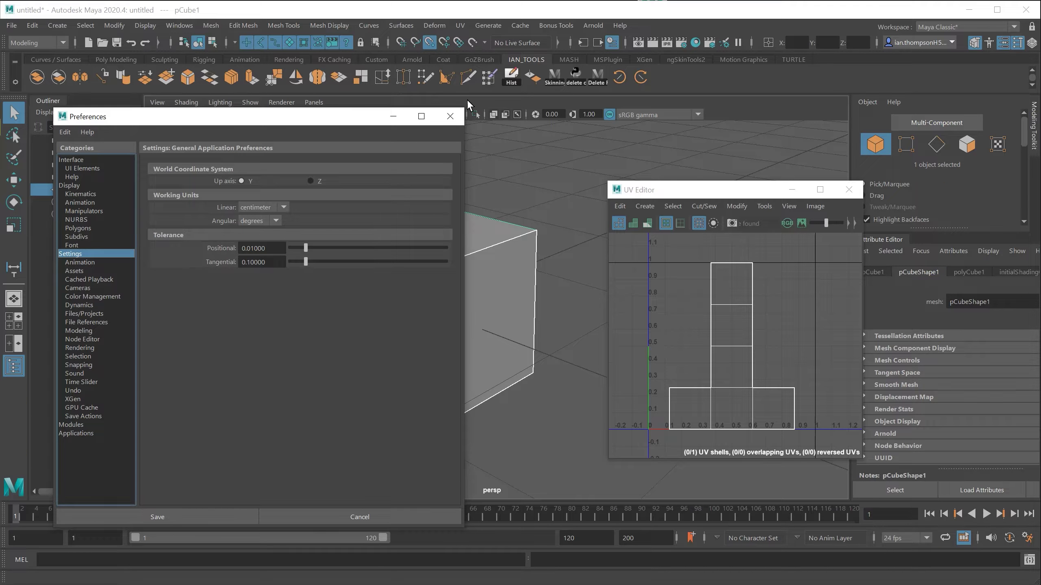
left_click(450, 117)
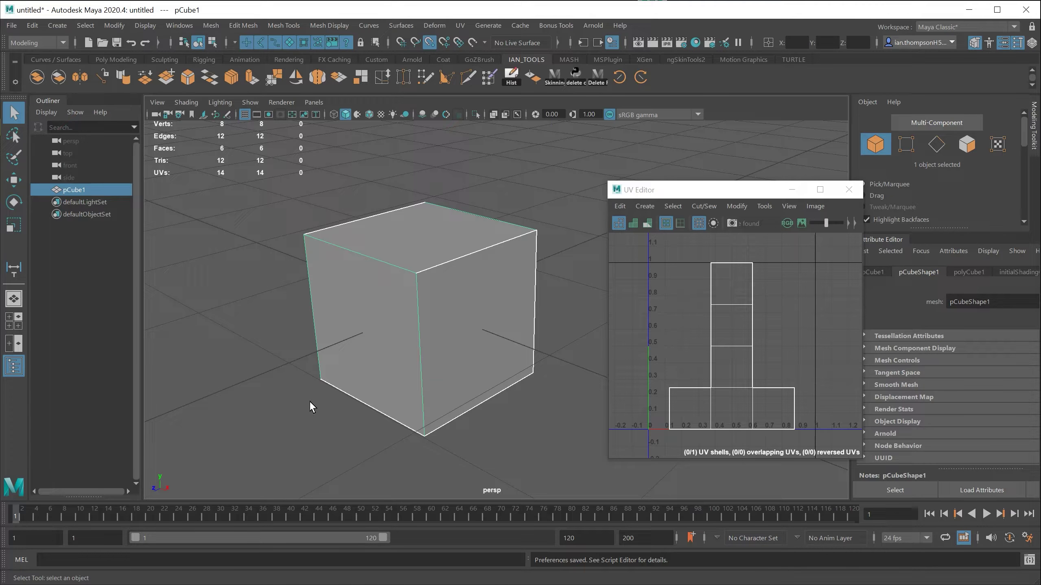
Step: Add a Distance Tool measurement along the cube's bottom front edge, snapping to its two corner vertices, and return to the Select tool
left_click(58, 26)
mouse_move(95, 228)
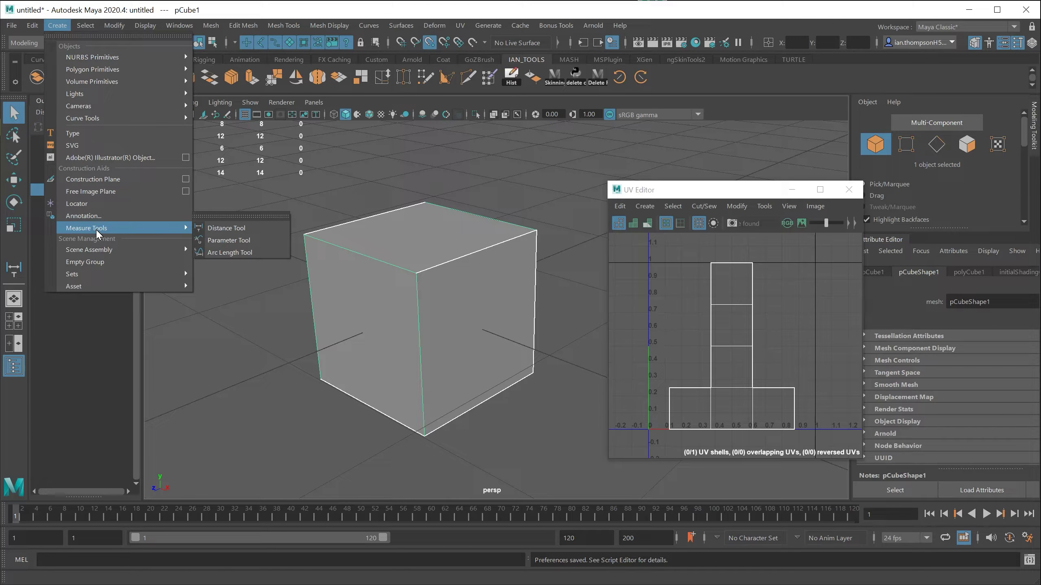
left_click(247, 227)
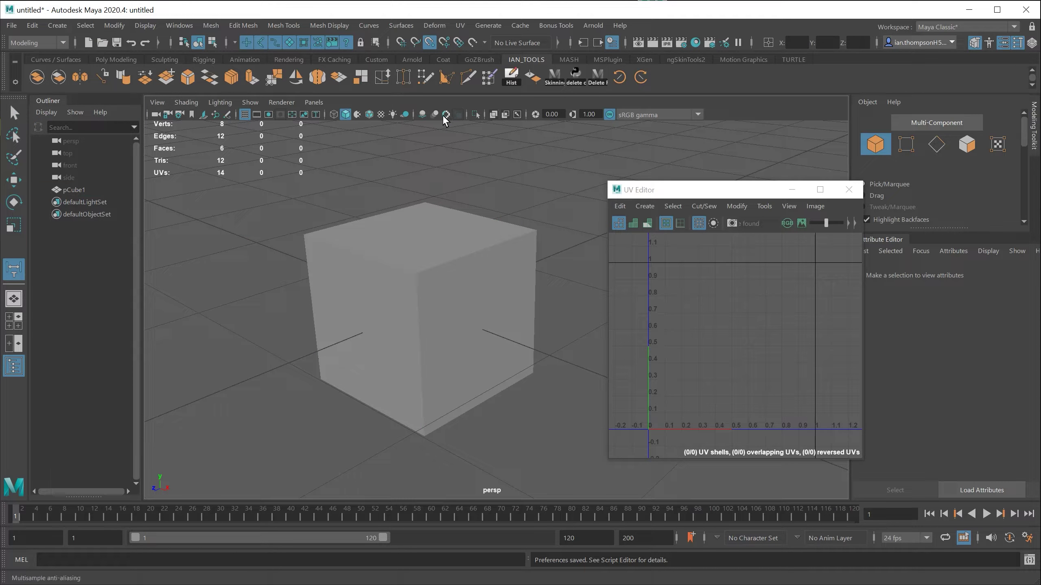
left_click(429, 42)
left_click(316, 384)
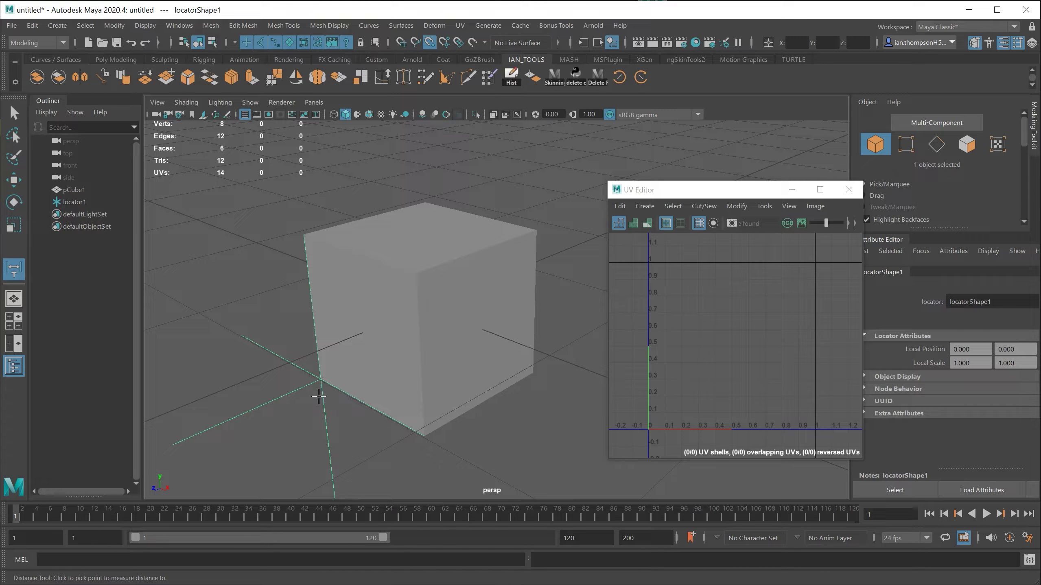
left_click(425, 437)
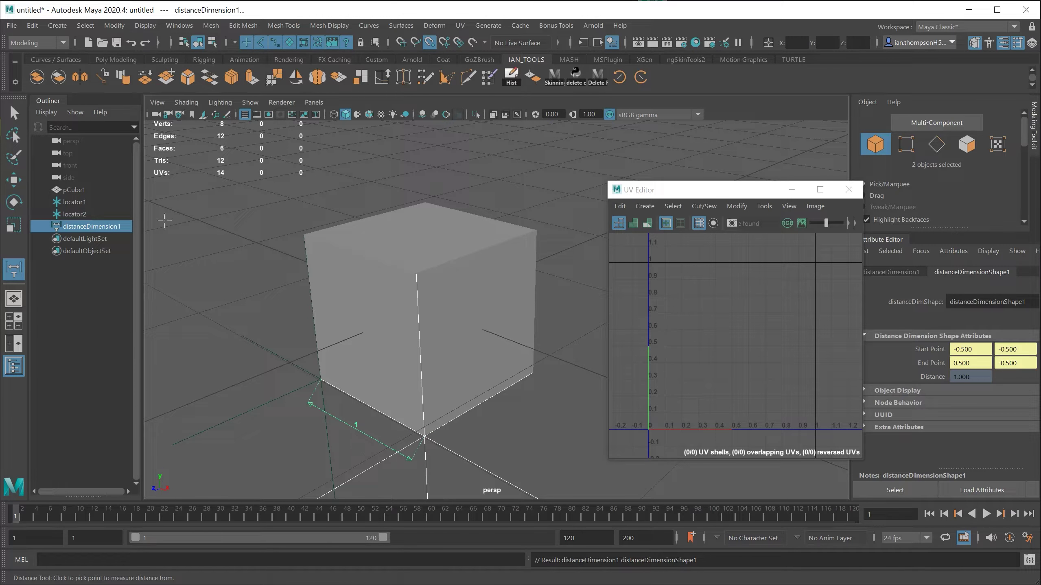
left_click(14, 113)
left_click(82, 325)
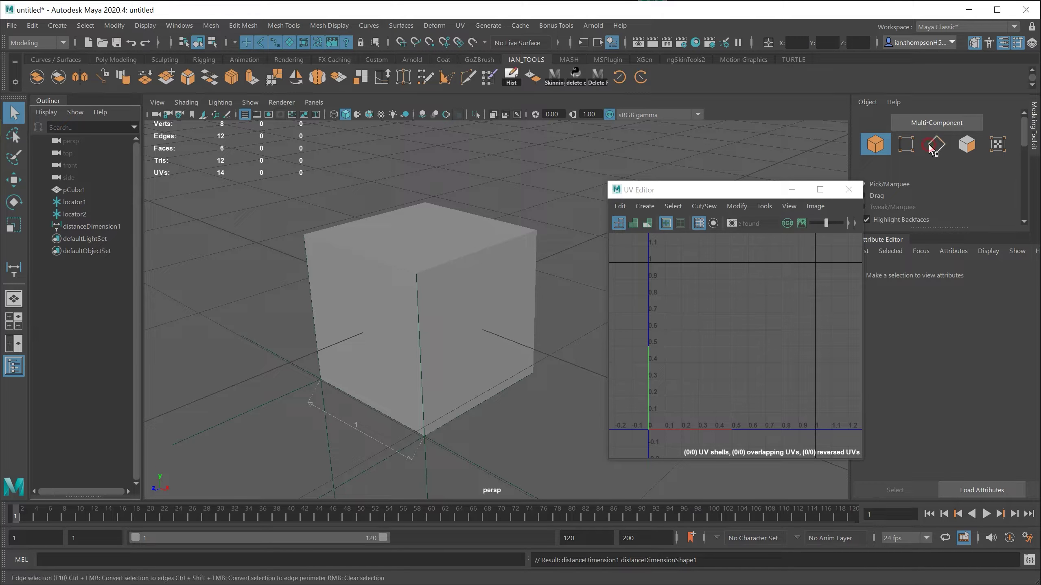
Step: Raise the cube's top rear edge vertically to a Y position of about 0.92 cm so the top face slopes
left_click(938, 147)
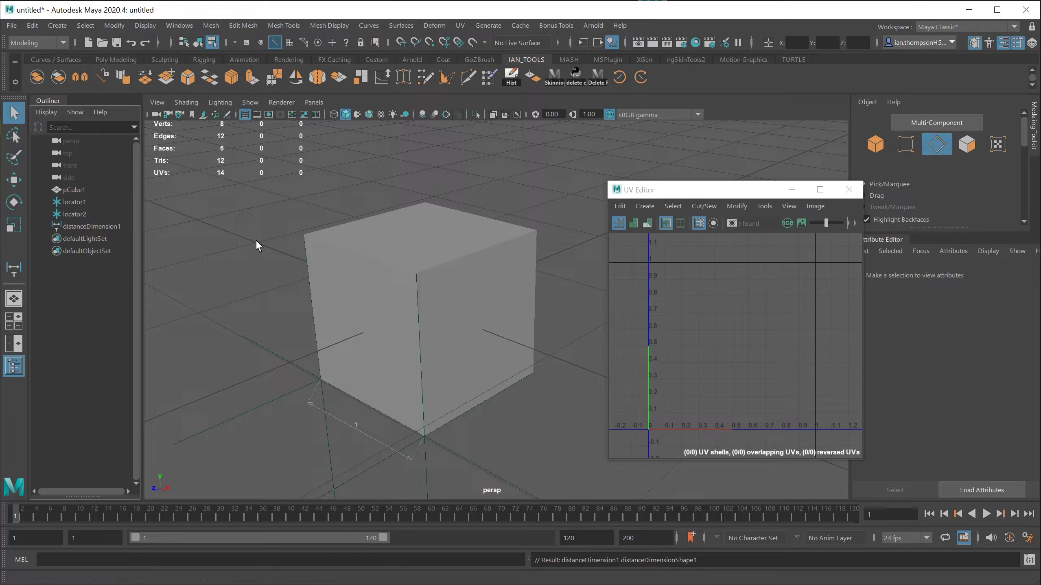
left_click(14, 180)
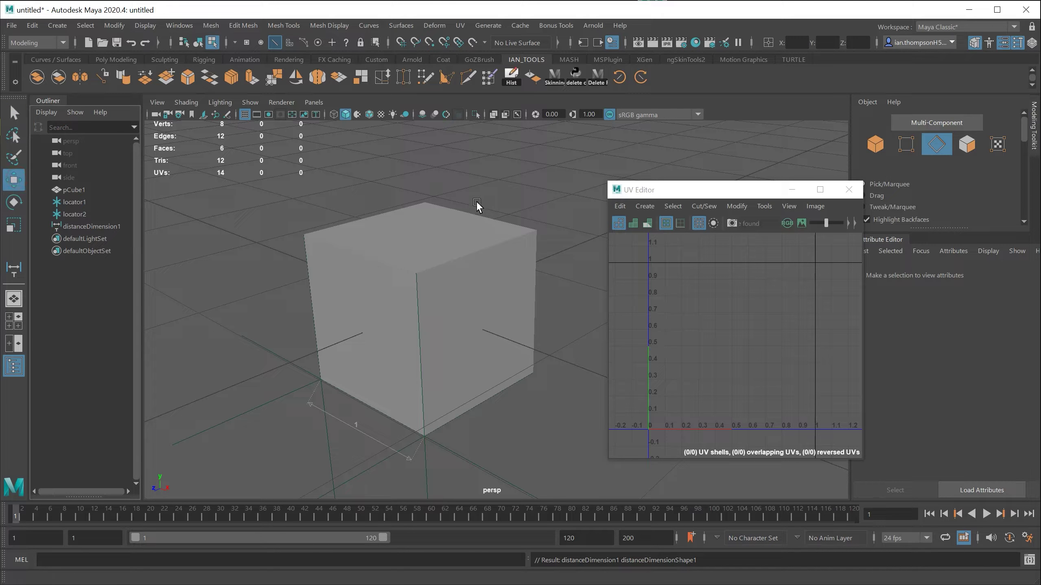
left_click(474, 216)
left_click(473, 218)
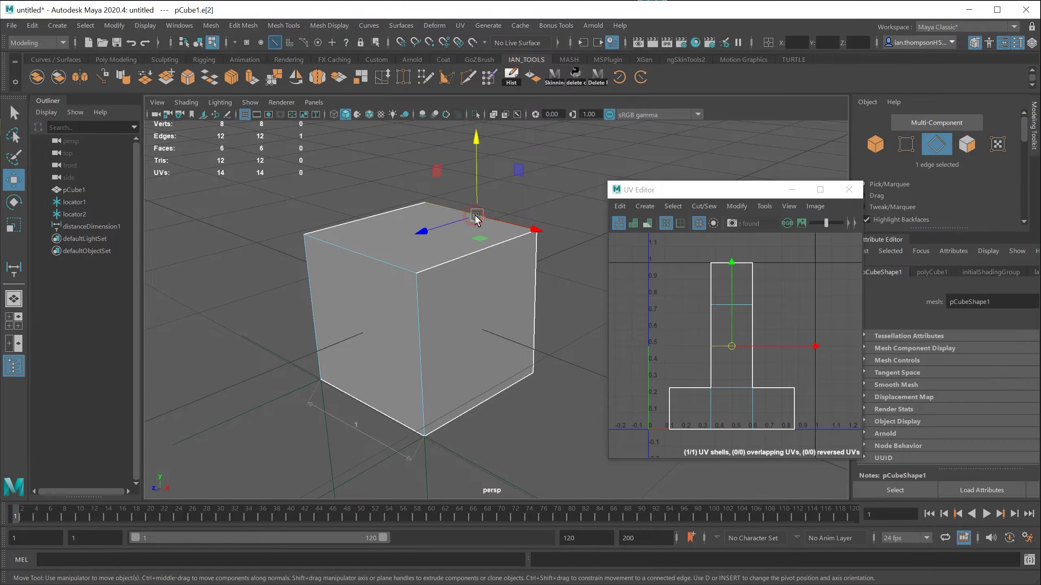
left_click_drag(476, 187, 473, 124)
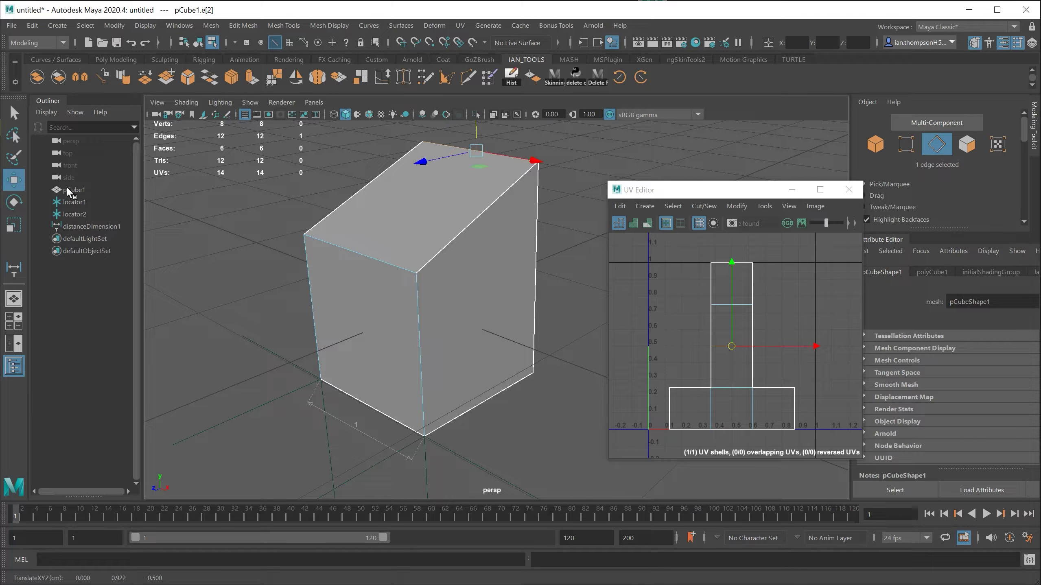
left_click(14, 112)
left_click(77, 307)
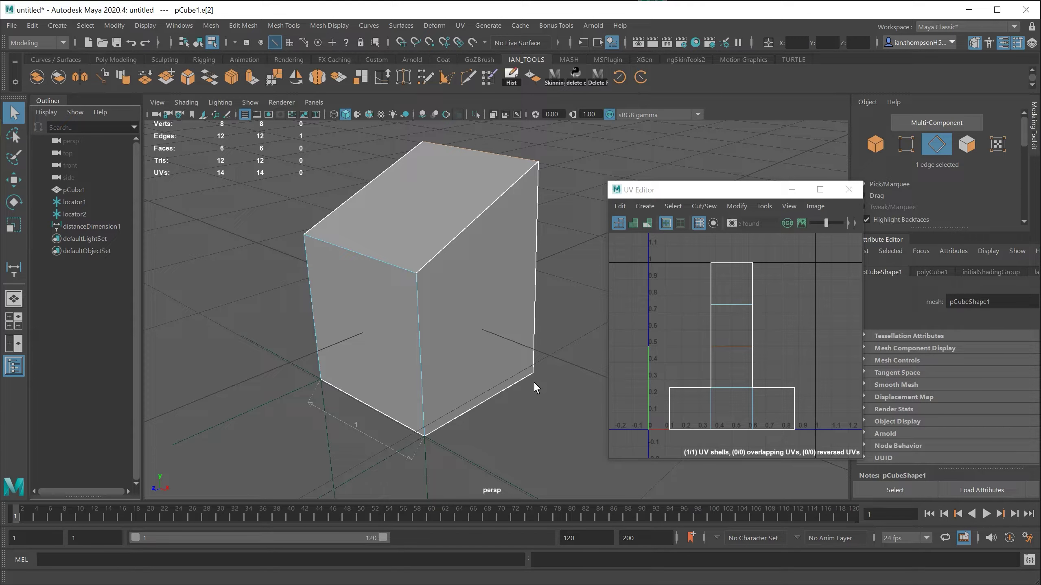
Step: Add a Distance Tool measurement from the raised edge's corner down to the base corner below, with point snapping, and return to the Select tool
left_click(58, 26)
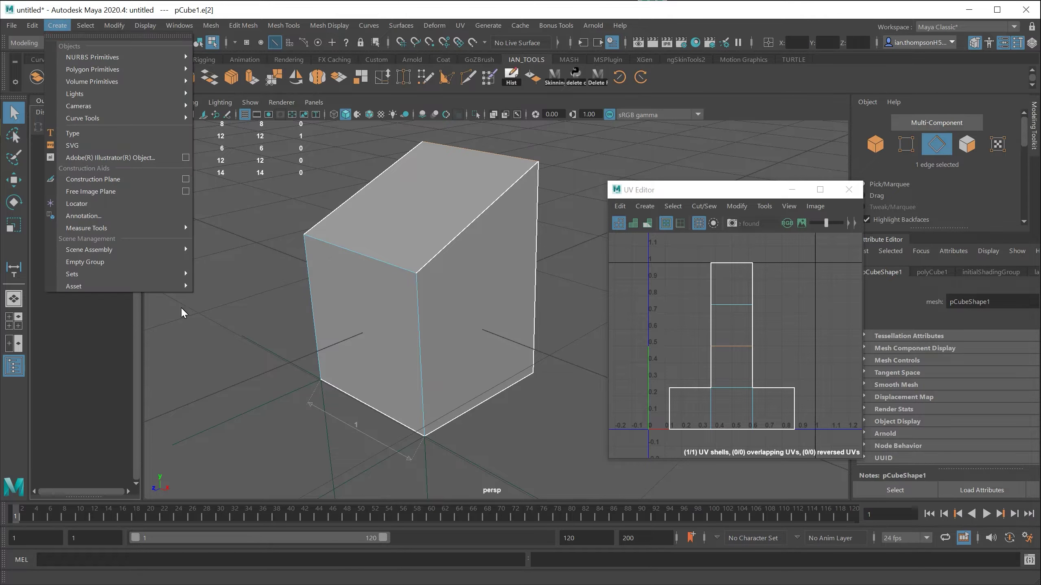
mouse_move(116, 228)
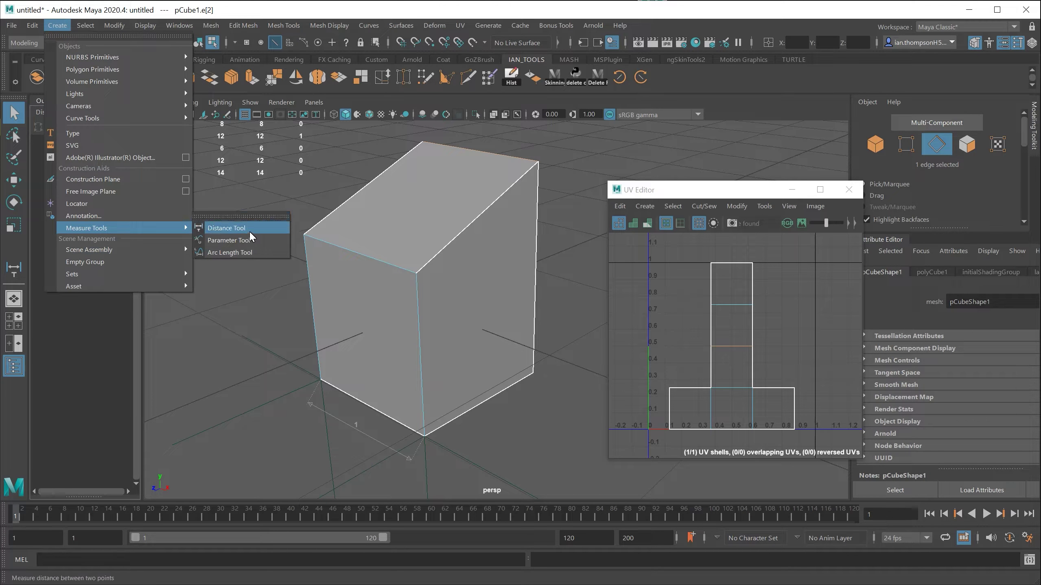
left_click(255, 228)
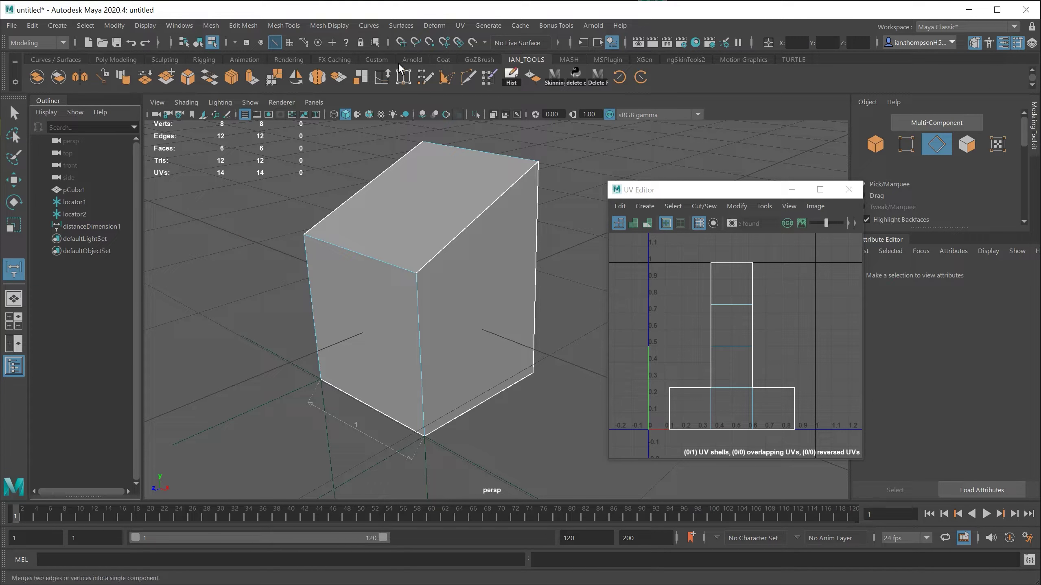
key("v")
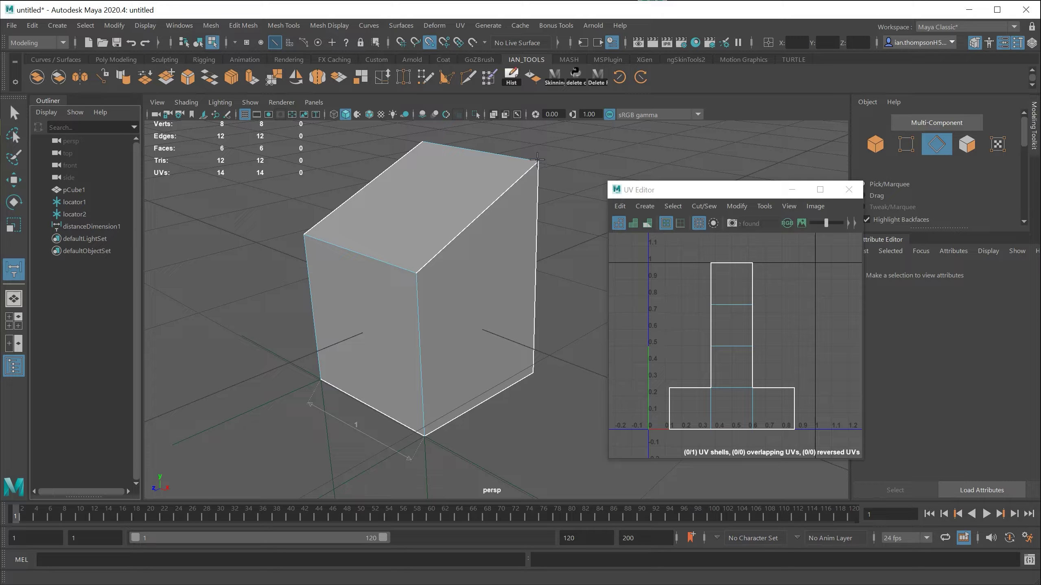
left_click(538, 162)
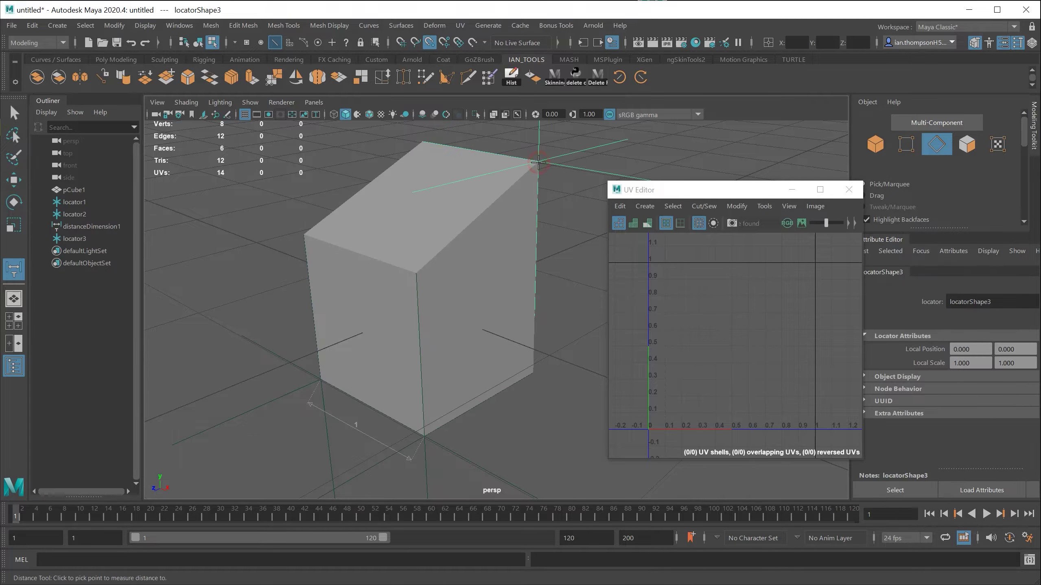
left_click(533, 373)
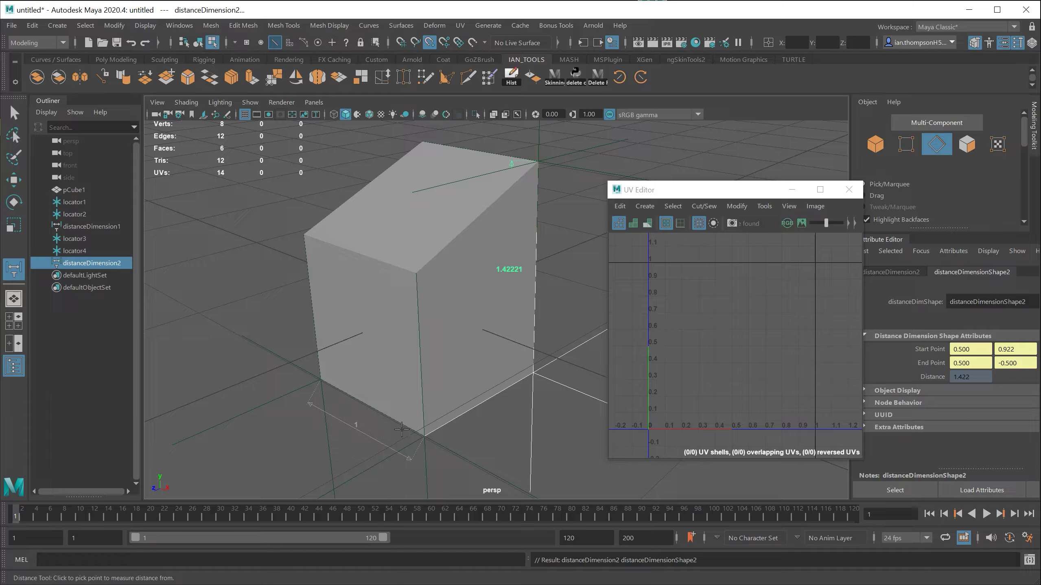
left_click(11, 117)
left_click(79, 381)
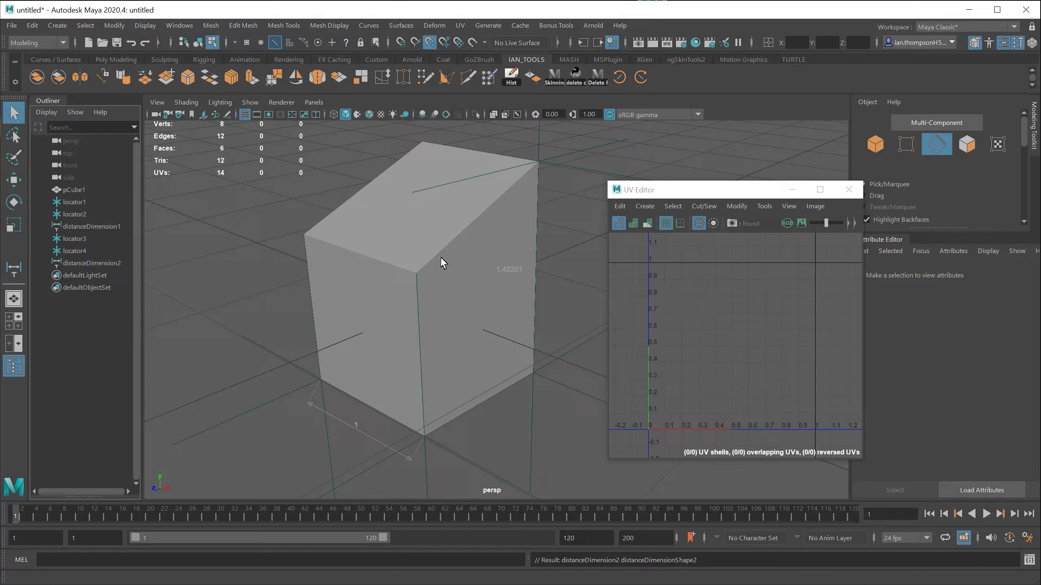
Step: Select the whole cube pCube1 in object mode and open Export Selection for it
left_click(880, 148)
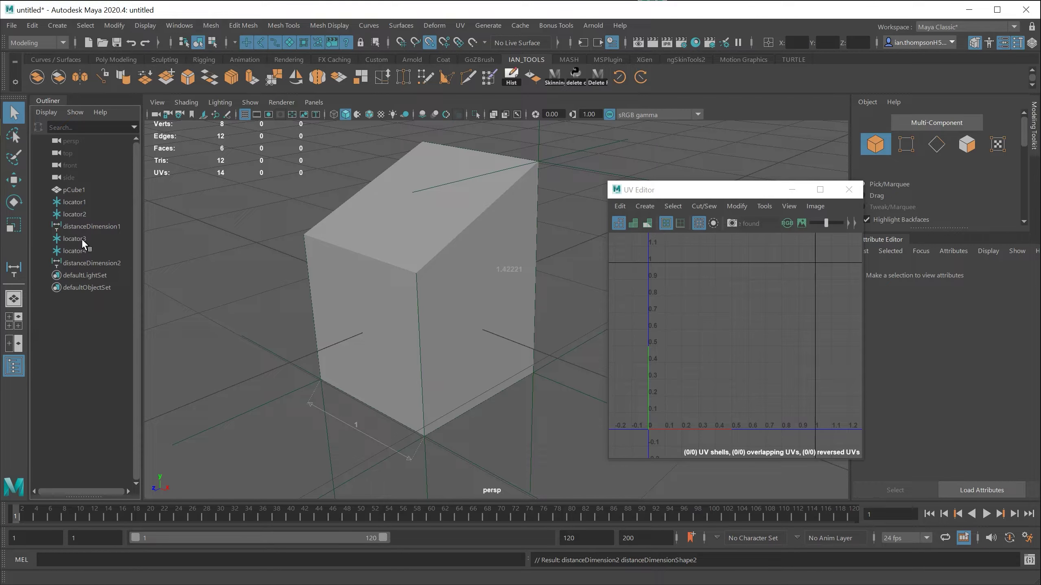
left_click(71, 191)
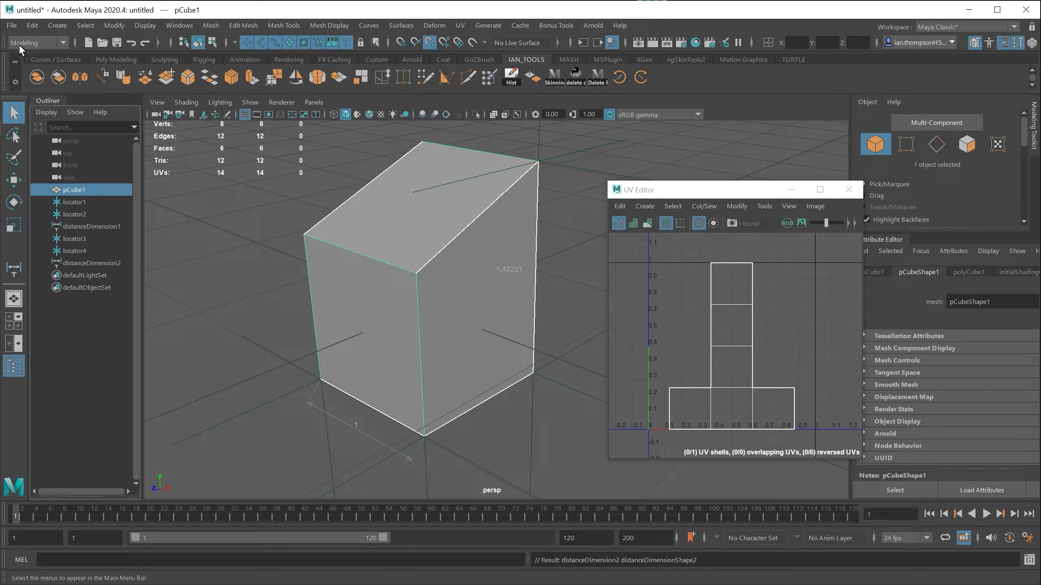
left_click(11, 25)
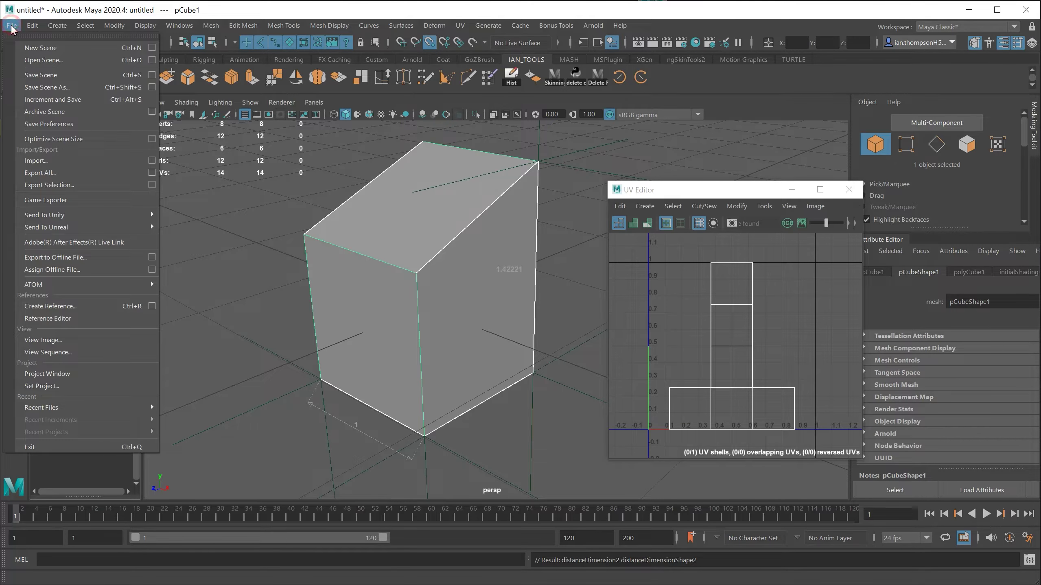
left_click(60, 185)
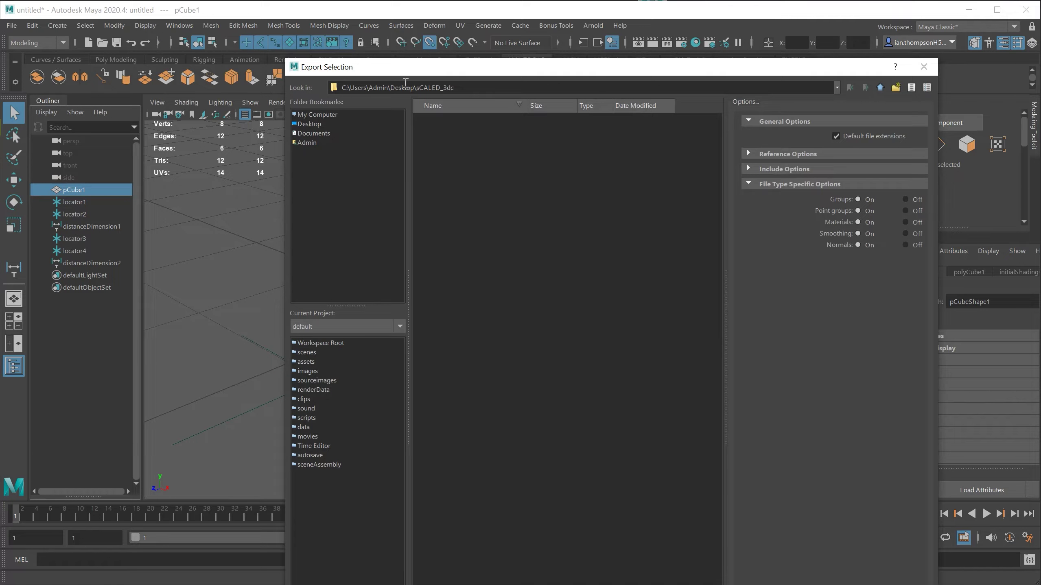
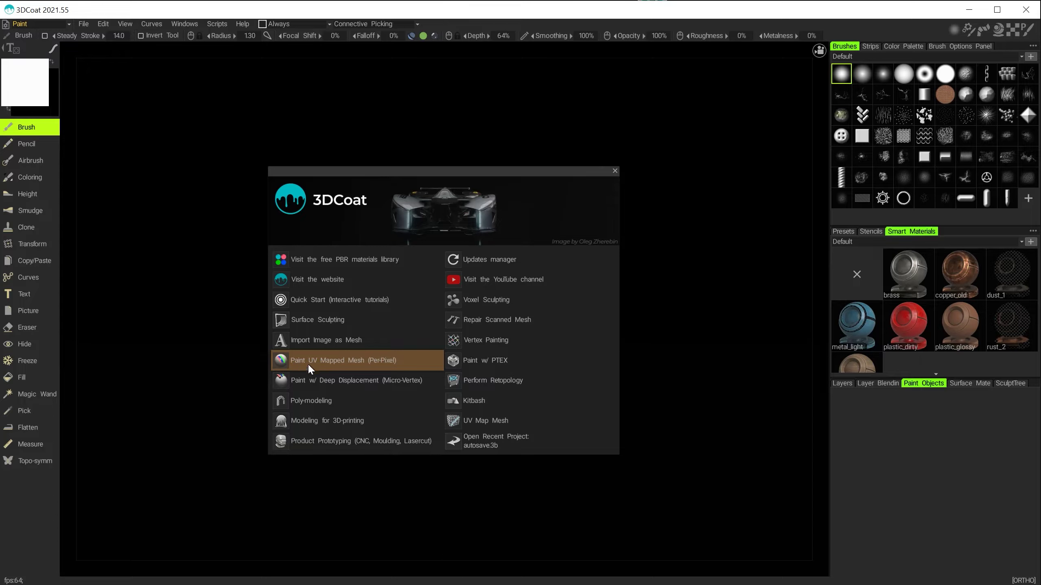
Step: Import cube_01.obj into 3DCoat as a UV-mapped mesh for per-pixel painting, keeping its UVs and the 2048 texture size
left_click(307, 362)
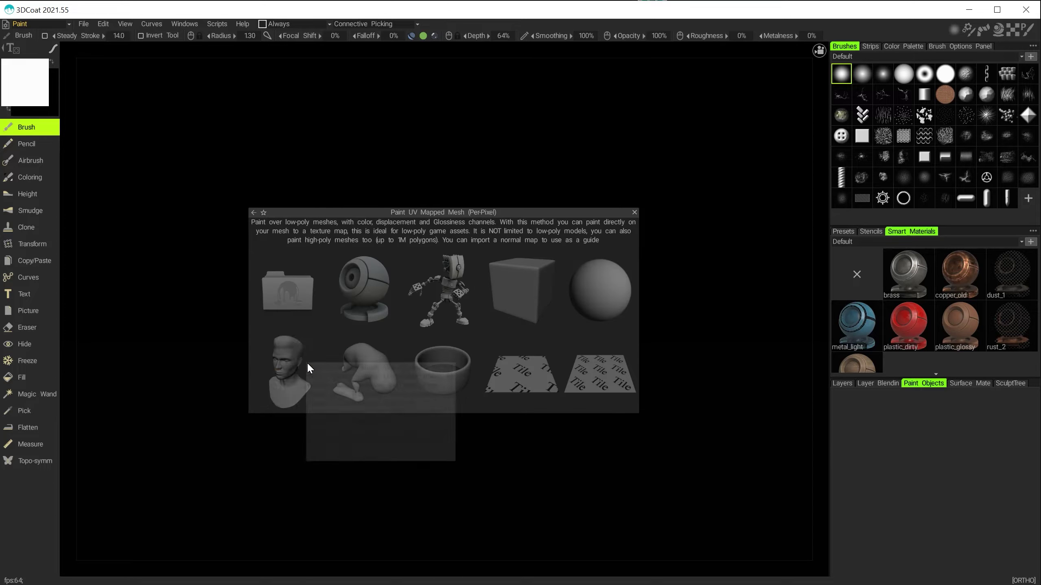
left_click(291, 294)
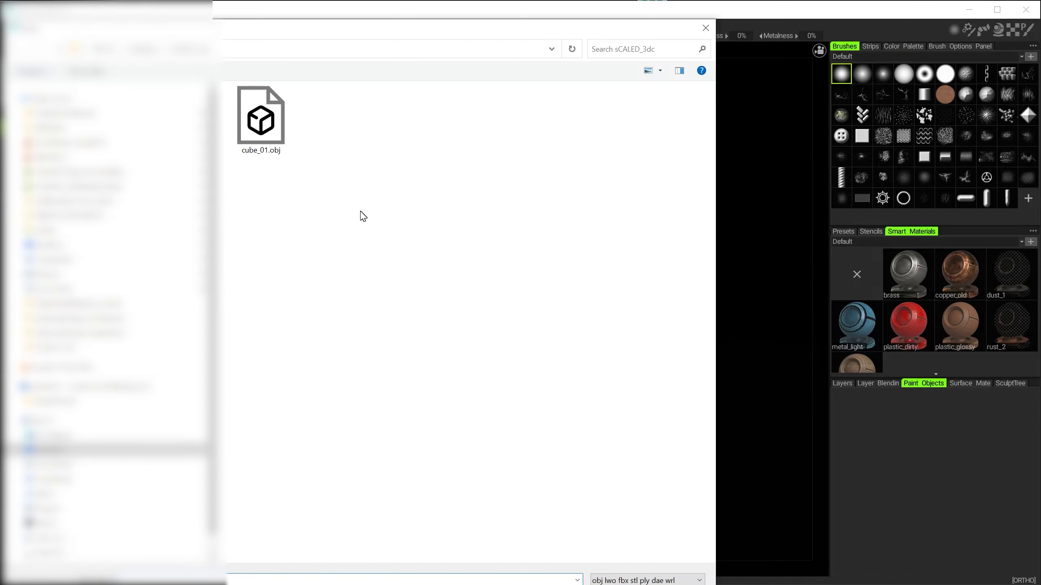
left_click(265, 125)
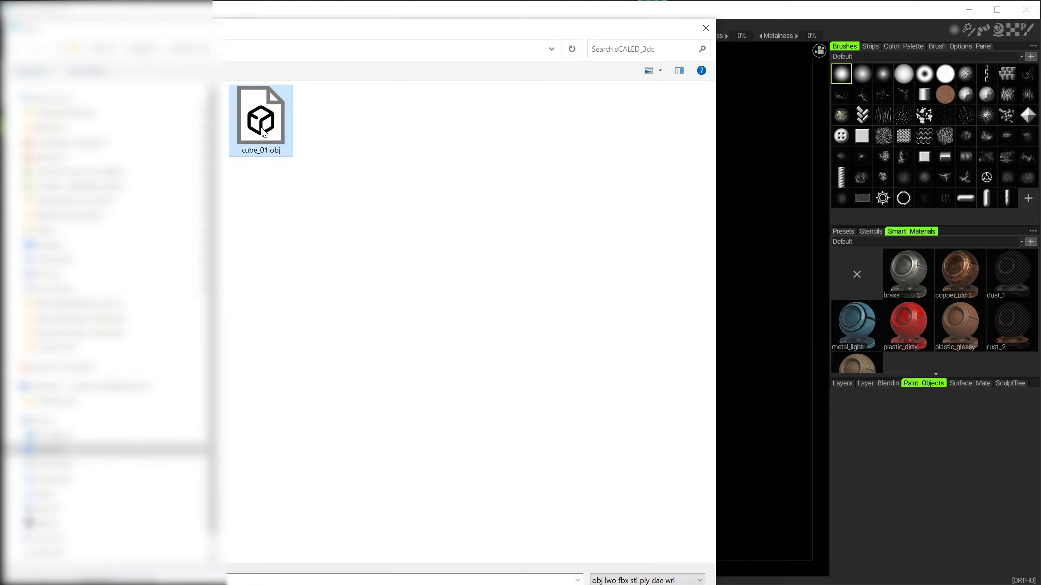
key("Return")
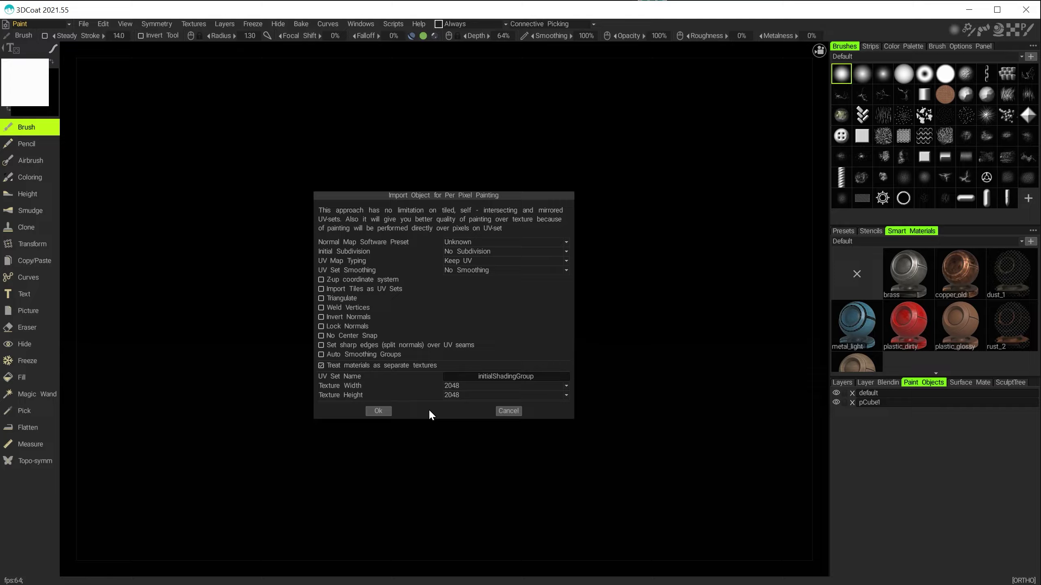
left_click(385, 412)
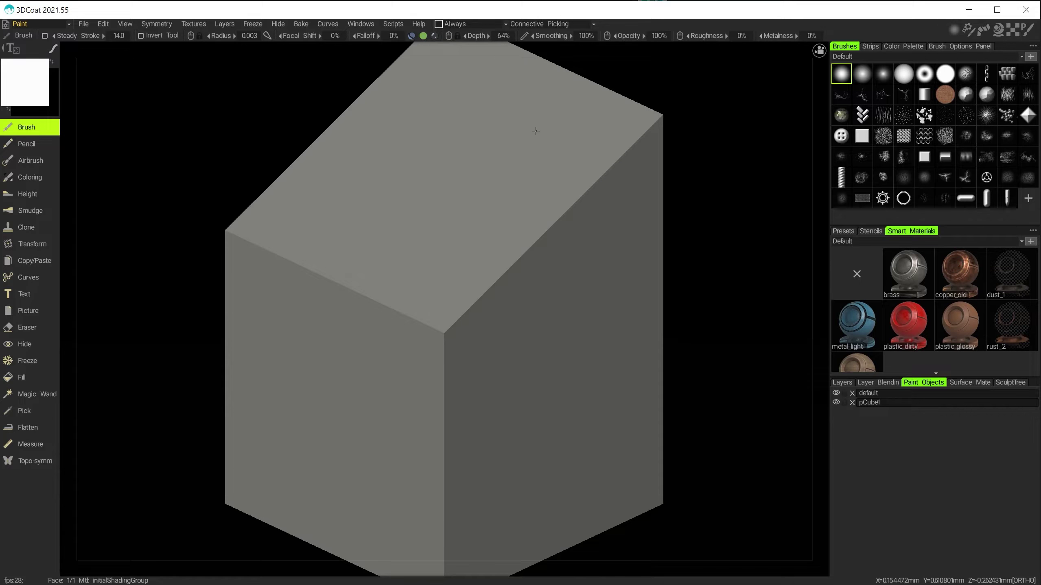
Step: Switch the viewport from orthographic to perspective projection and view the imported cube from several angles
right_click_drag(551, 432, 493, 374, "alt")
left_click_drag(493, 374, 531, 394, "alt")
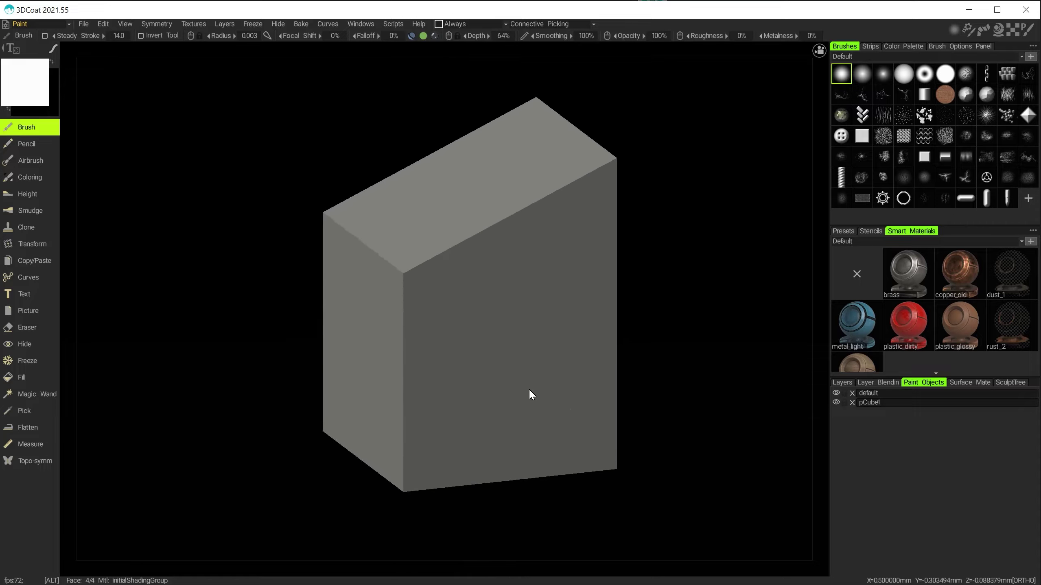
left_click_drag(719, 52, 438, 272)
mouse_move(692, 40)
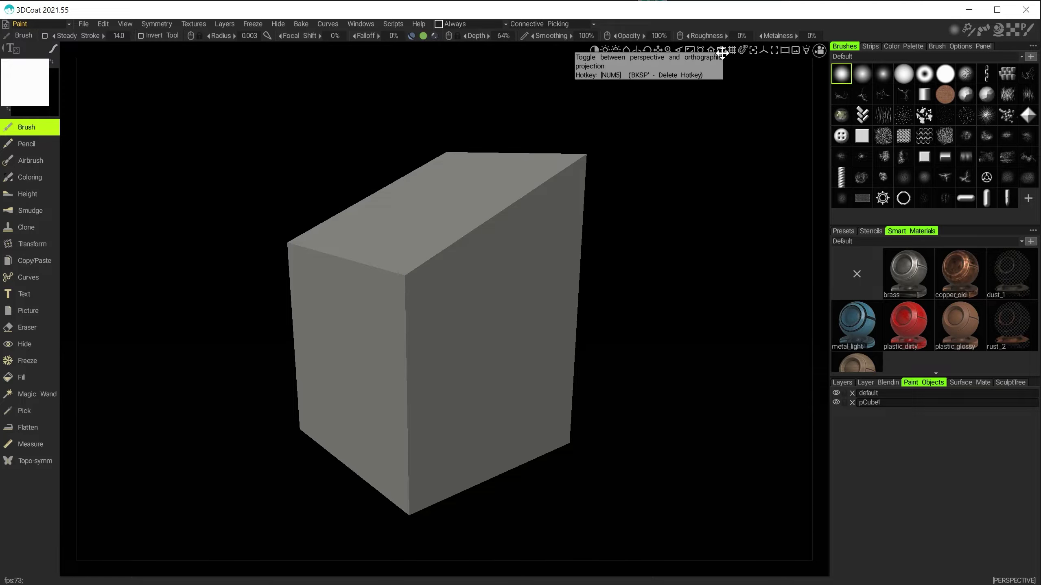
mouse_move(384, 240)
left_mouse_down("alt")
mouse_move(398, 238)
mouse_move(379, 251)
left_mouse_up("alt")
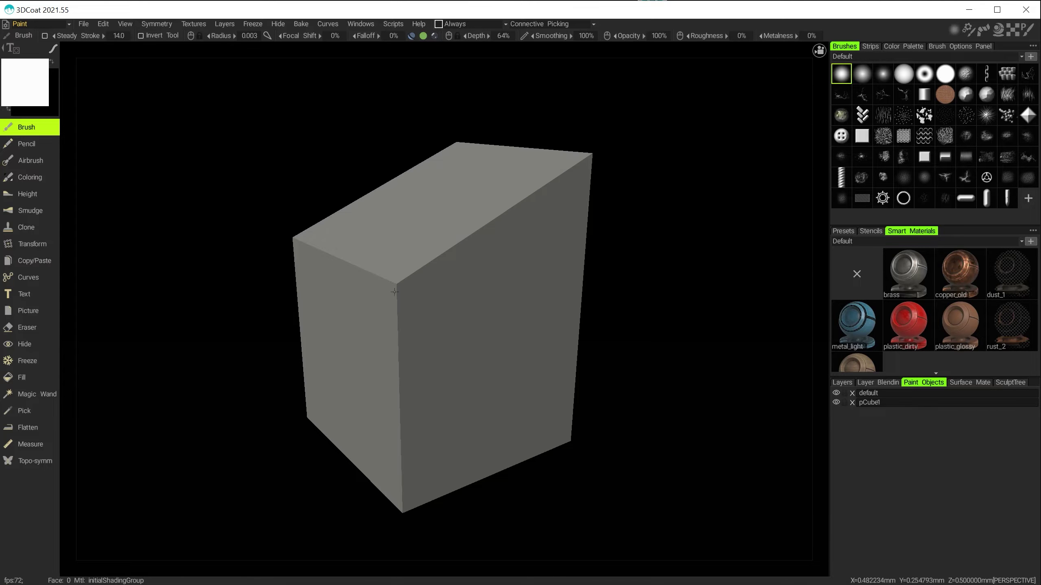
left_click_drag(393, 214, 376, 228, "alt")
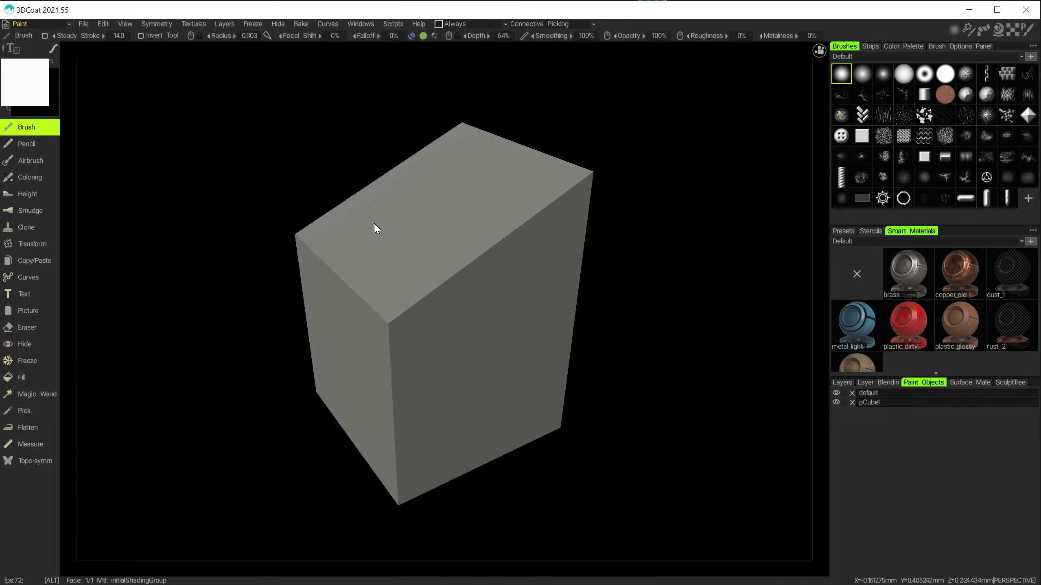
left_click_drag(379, 332, 438, 295, "alt")
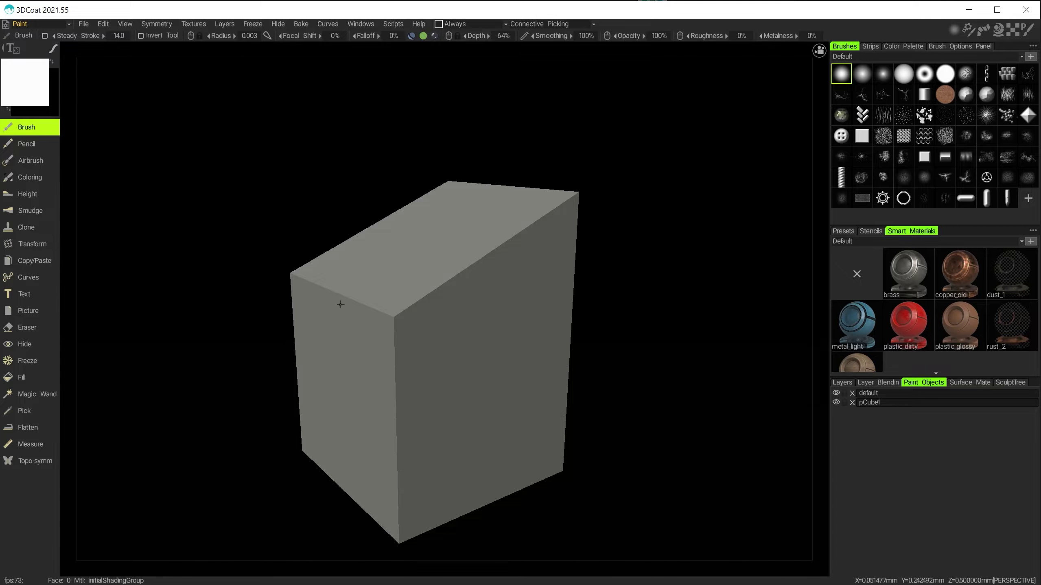
Step: Enlarge the brush radius to about 0.079, paint test strokes on the cube's top front and side corners, and undo them
mouse_move(374, 288)
right_mouse_down()
mouse_move(409, 293)
mouse_move(389, 260)
right_mouse_up()
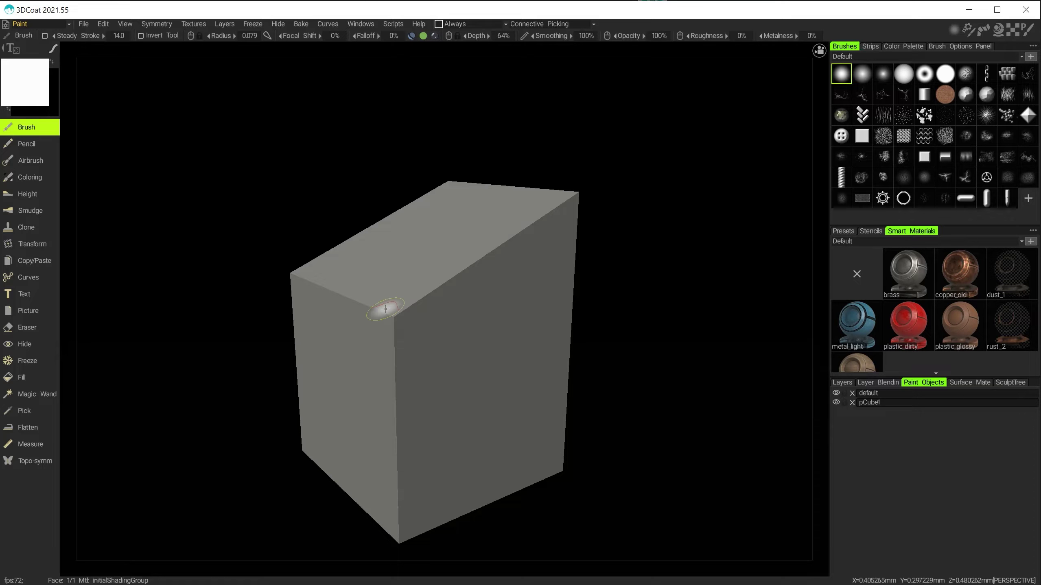
mouse_move(386, 309)
left_mouse_down()
mouse_move(365, 333)
mouse_move(435, 340)
mouse_move(368, 346)
mouse_move(380, 305)
mouse_move(441, 291)
mouse_move(429, 272)
mouse_move(388, 284)
mouse_move(402, 332)
left_mouse_up()
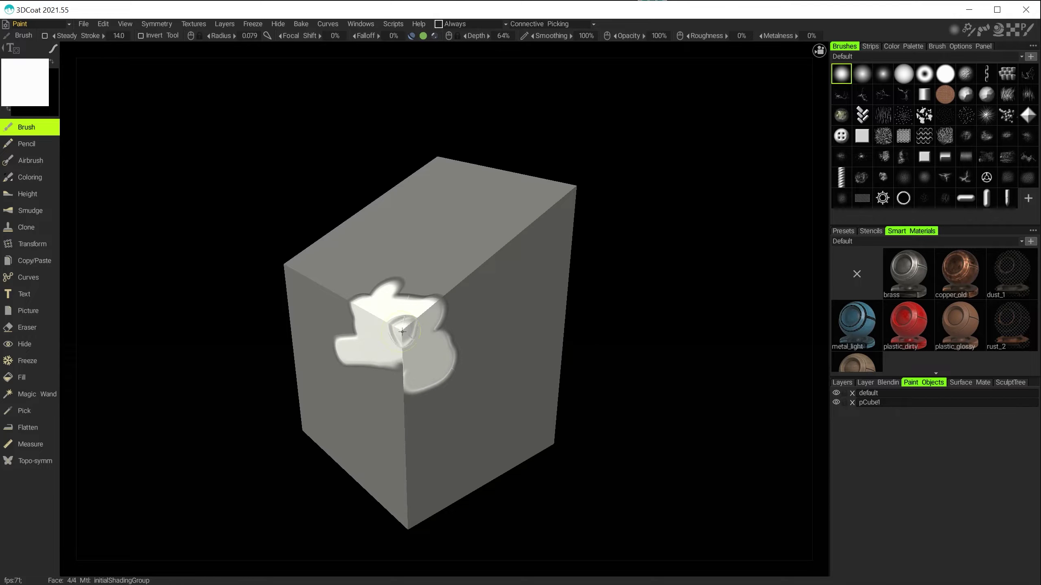
left_click_drag(302, 274, 287, 262)
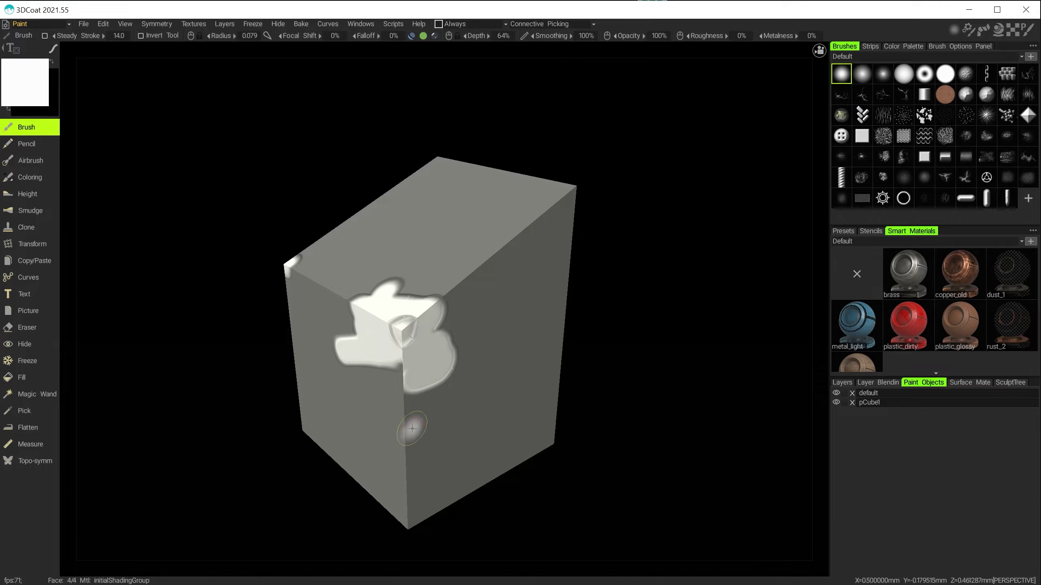
key("ctrl+z")
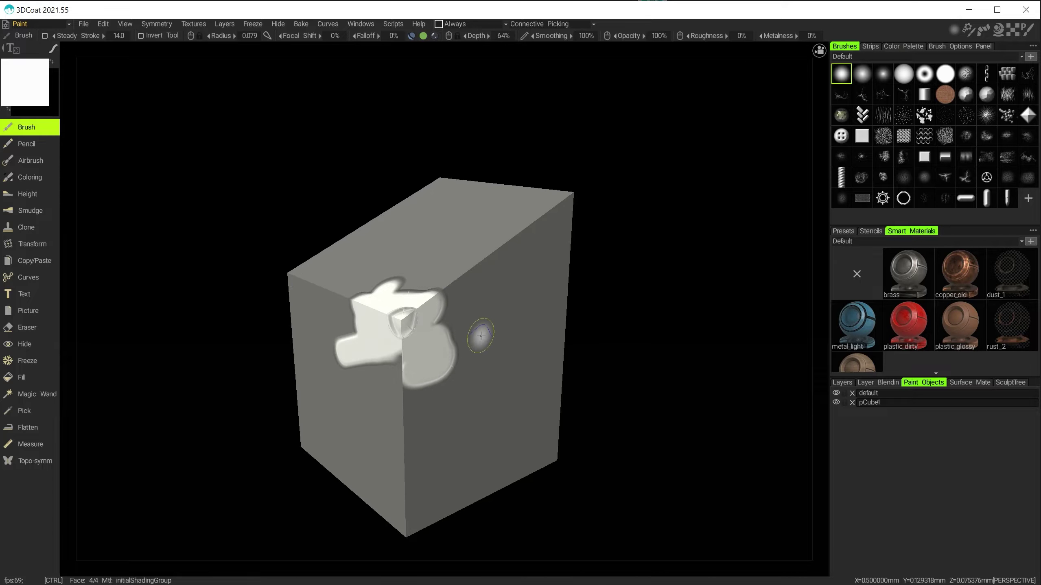
key("ctrl+z")
mouse_move(498, 349)
left_mouse_down("alt")
mouse_move(487, 307)
mouse_move(502, 314)
left_mouse_up("alt")
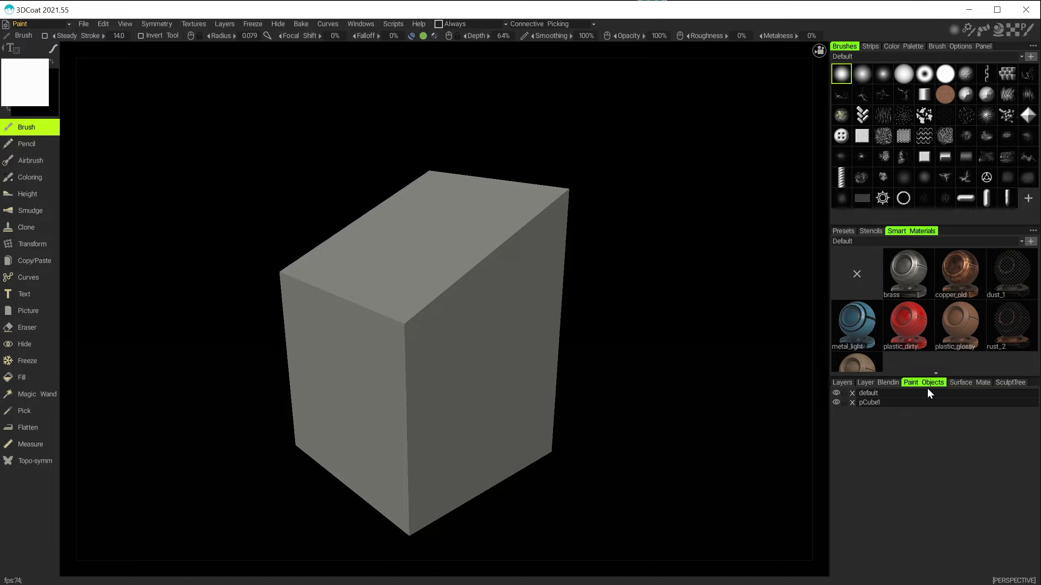
Step: Inspect the Paint Objects and Surface Materials lists, toggling pCube1's visibility off and on
left_click(363, 23)
mouse_move(367, 41)
left_click(836, 403)
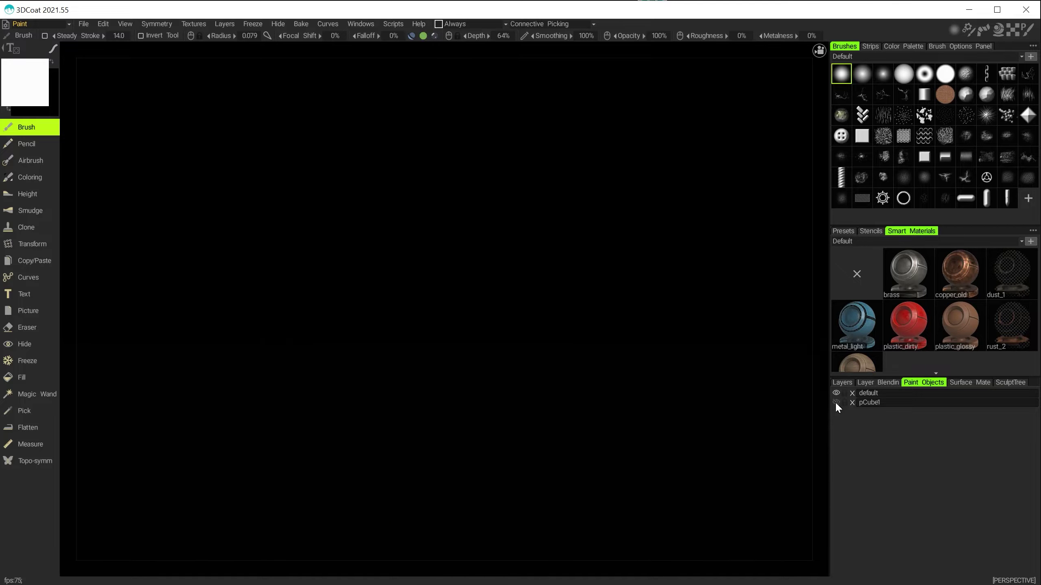
left_click(836, 403)
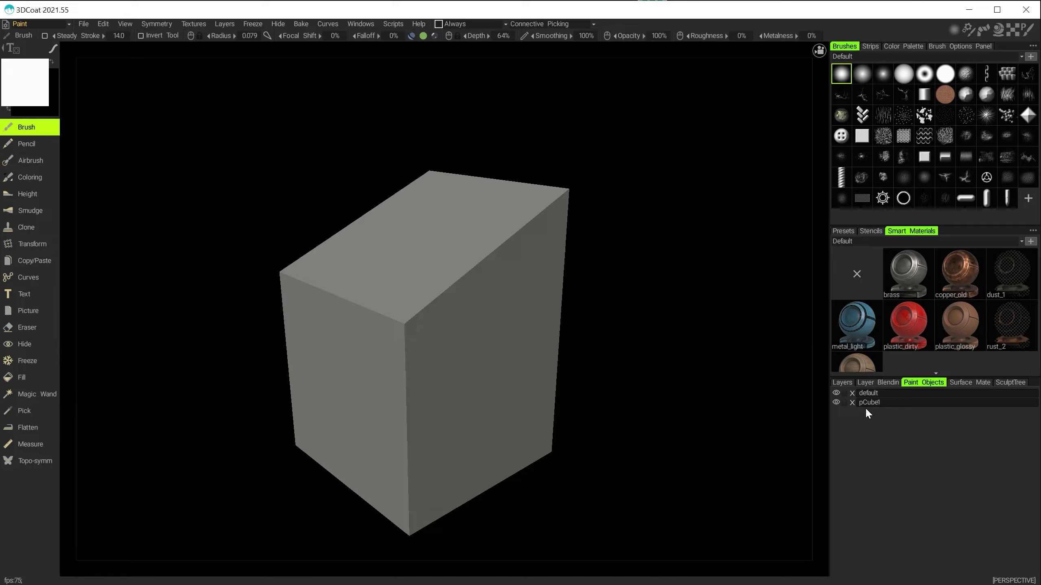
left_click(962, 382)
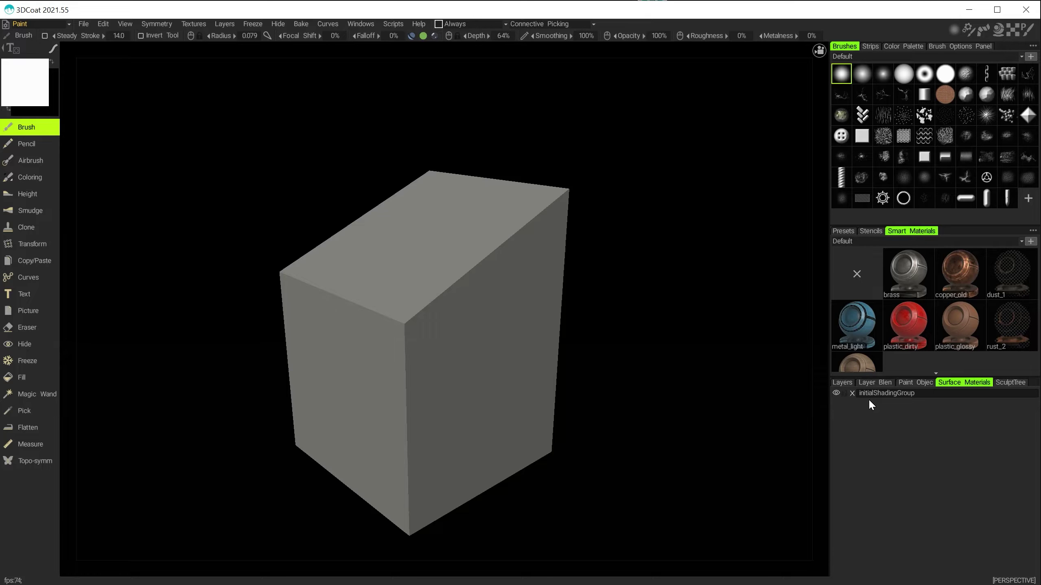
left_click(915, 383)
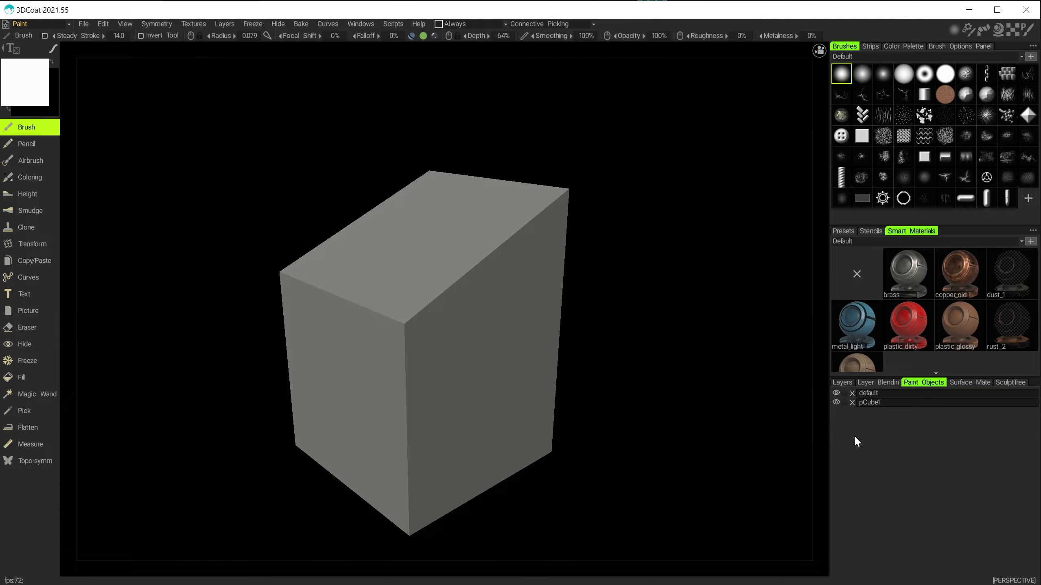
Step: Hide the paint object pCube1 and switch to the Modeling room
left_click_drag(539, 390, 526, 325, "alt")
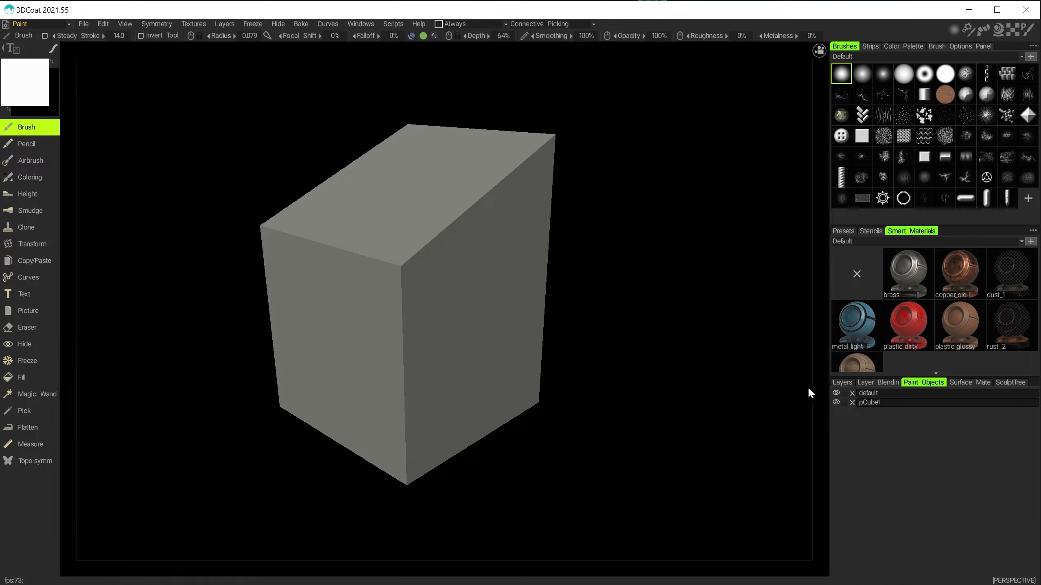
left_click(836, 403)
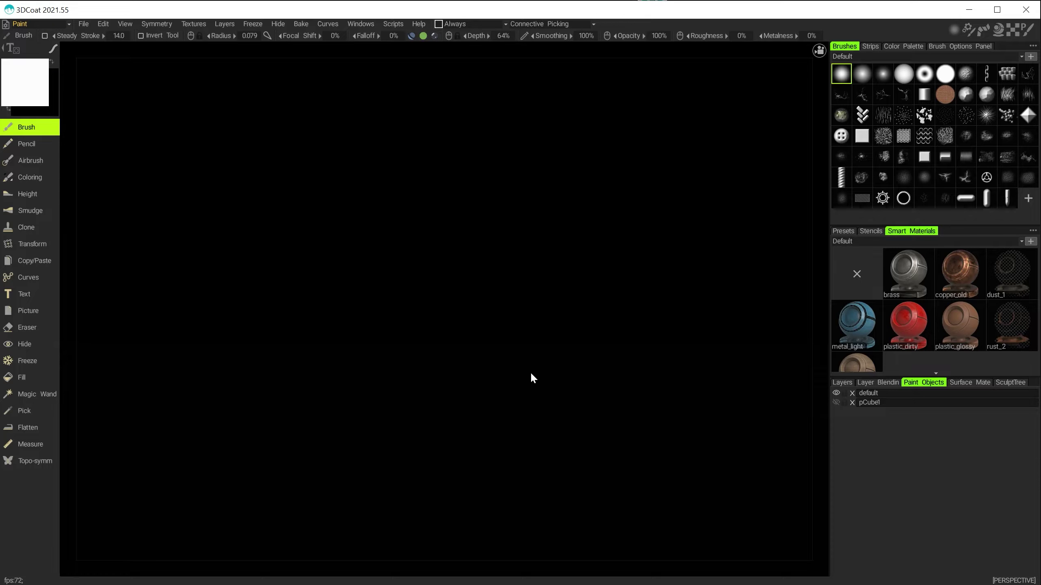
left_click(24, 24)
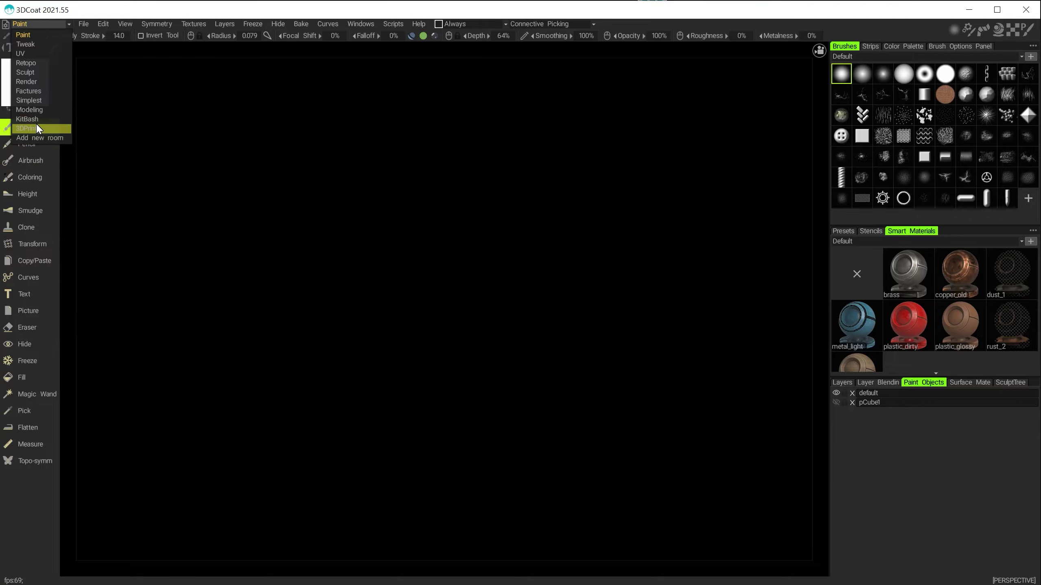
left_click(25, 109)
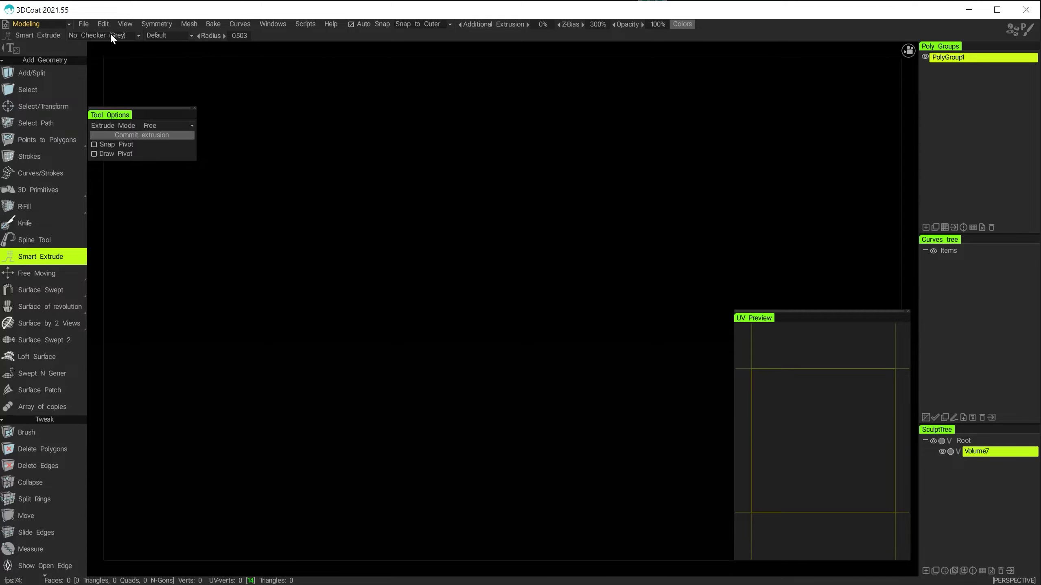
Step: Bring the cube into the Modeling room by taking the mesh from the Paint room
key("alt")
left_click(189, 25)
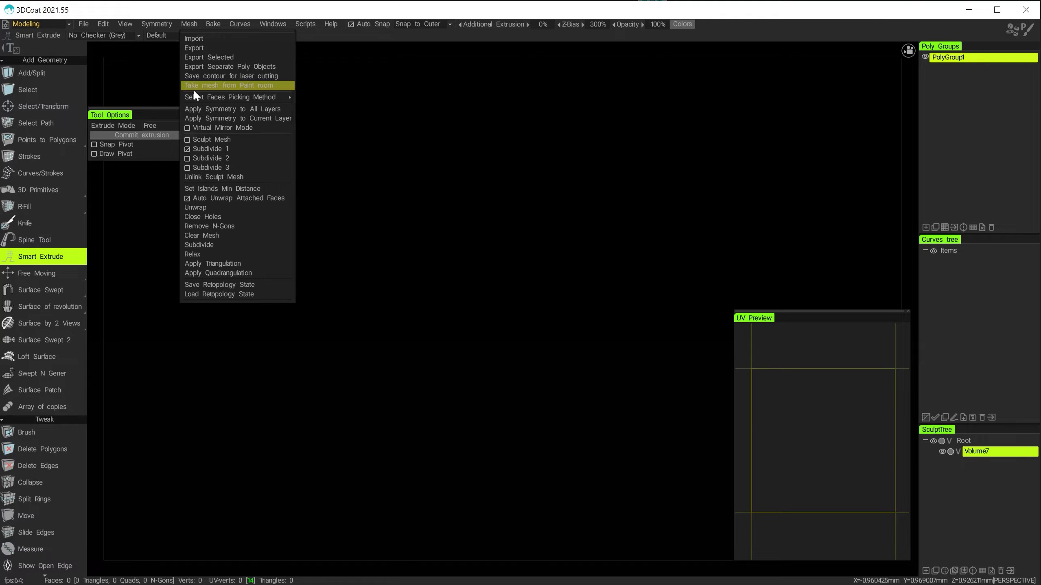
left_click(257, 86)
mouse_move(600, 252)
left_mouse_down("alt")
mouse_move(588, 281)
mouse_move(599, 269)
left_mouse_up("alt")
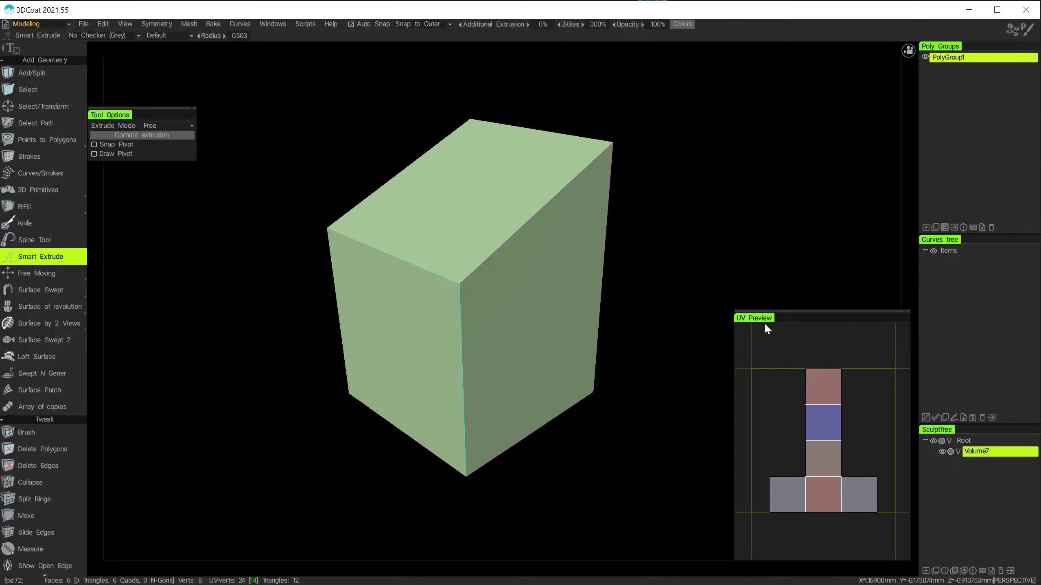
Step: Select PolyGroup1 in the Poly Groups list and toggle its visibility off and on to check the mesh
left_click(274, 25)
mouse_move(279, 38)
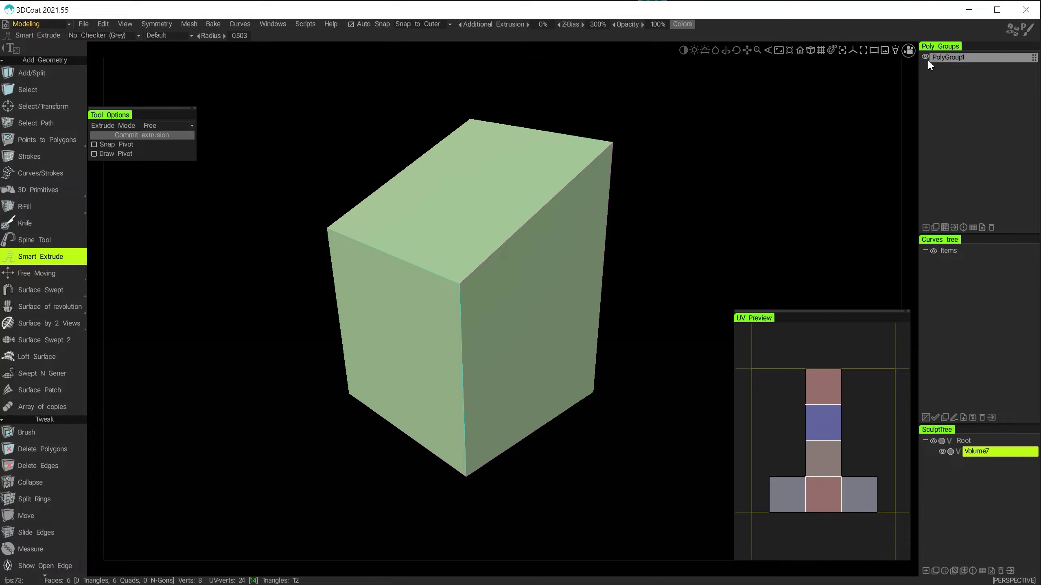
left_click(958, 59)
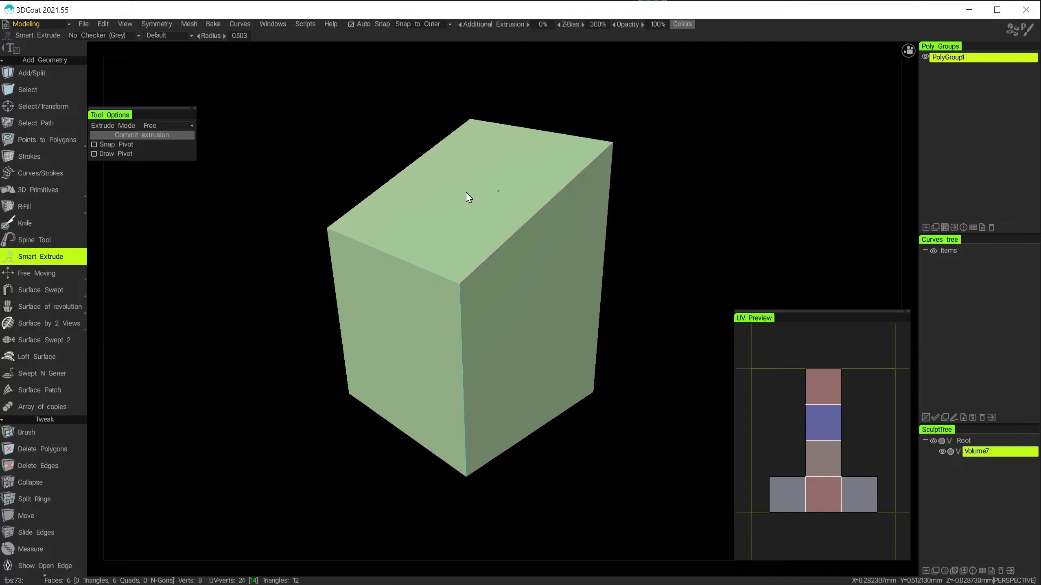
left_click(925, 57)
left_click(925, 57)
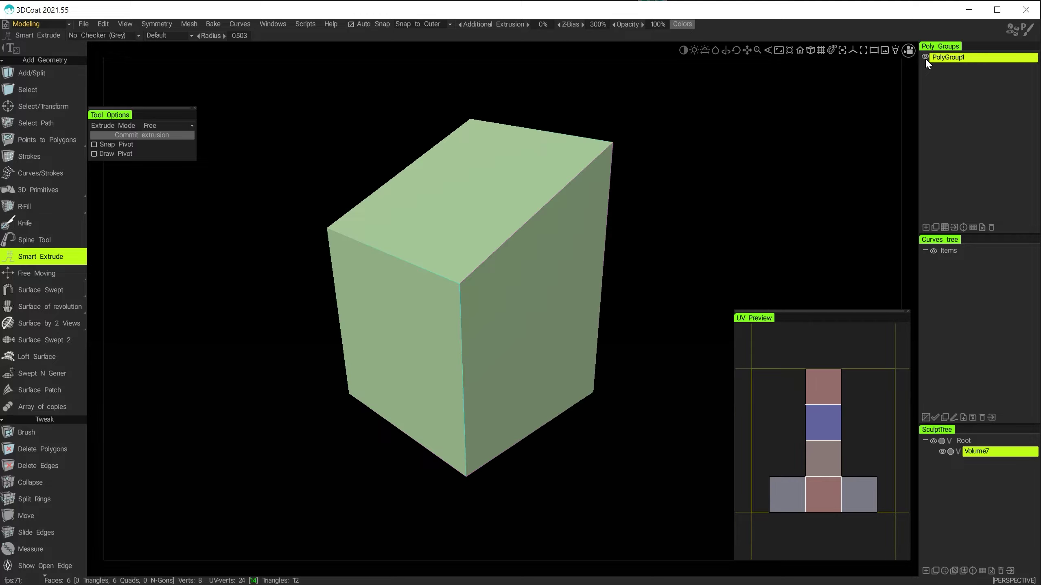
left_click(925, 57)
left_click(925, 57)
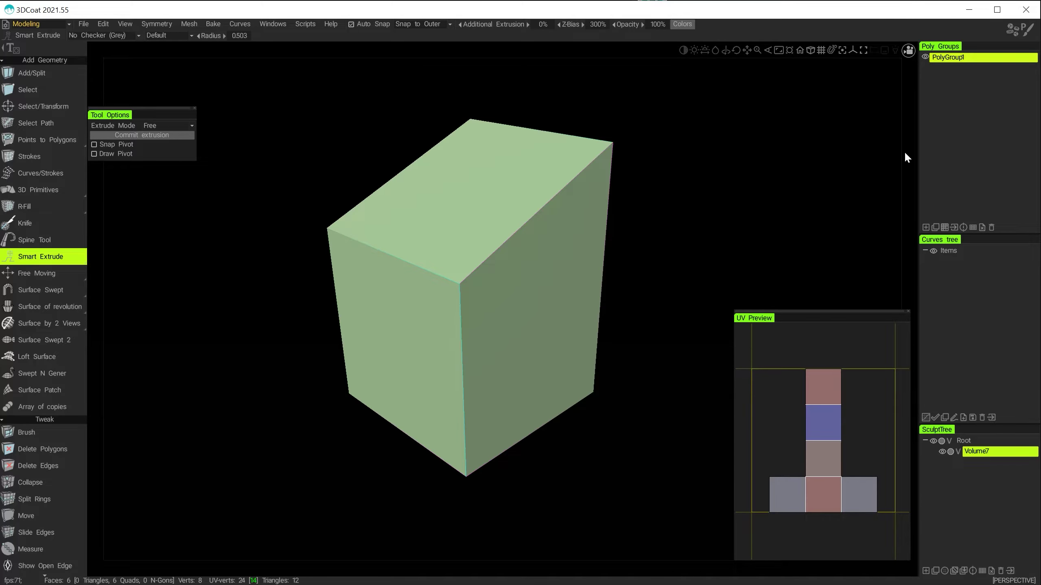
Step: Make pCube1 visible again in the Paint room and return to the Modeling room
left_click(38, 24)
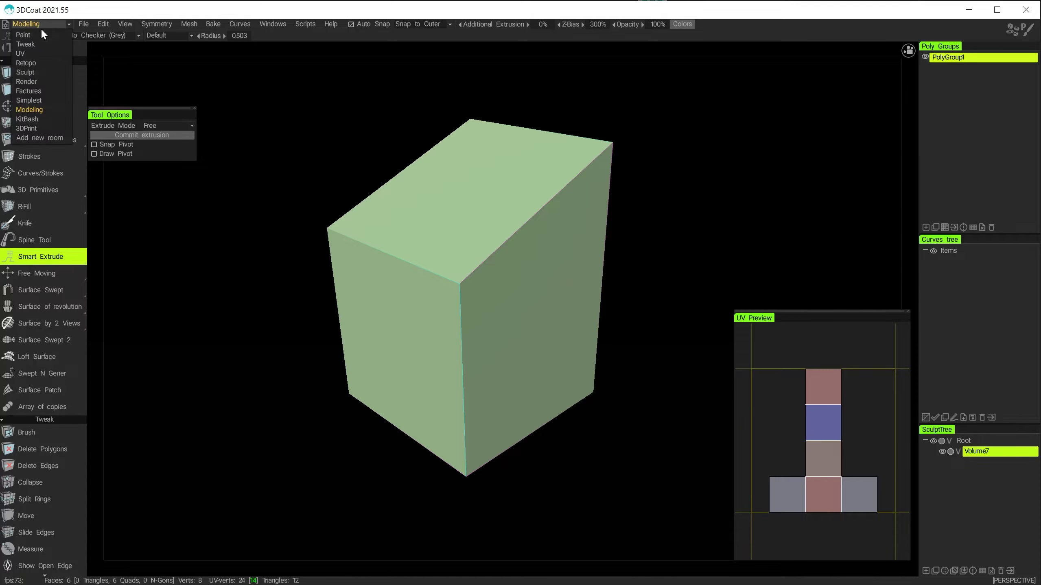
left_click(42, 35)
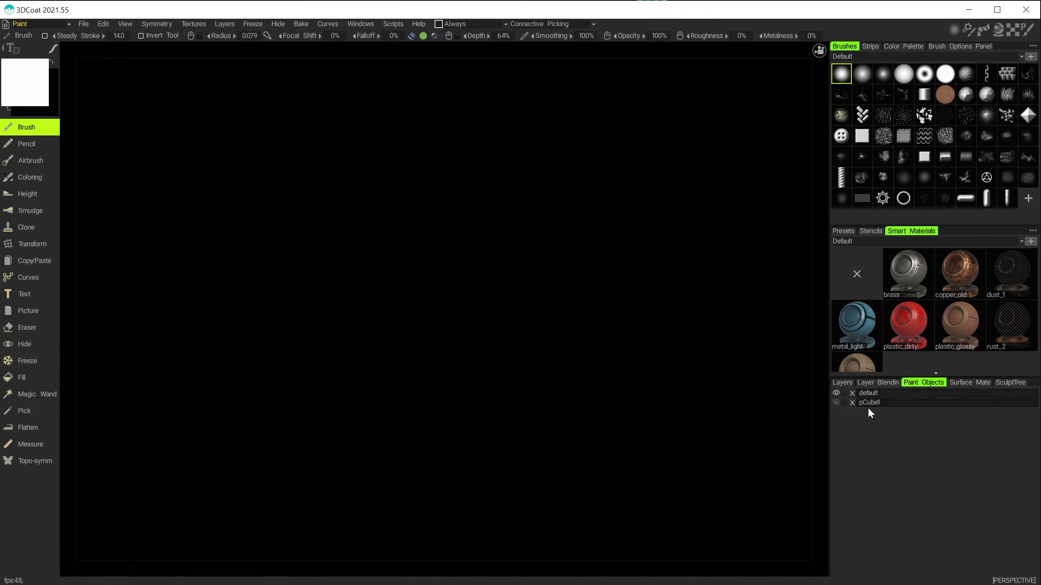
left_click(836, 402)
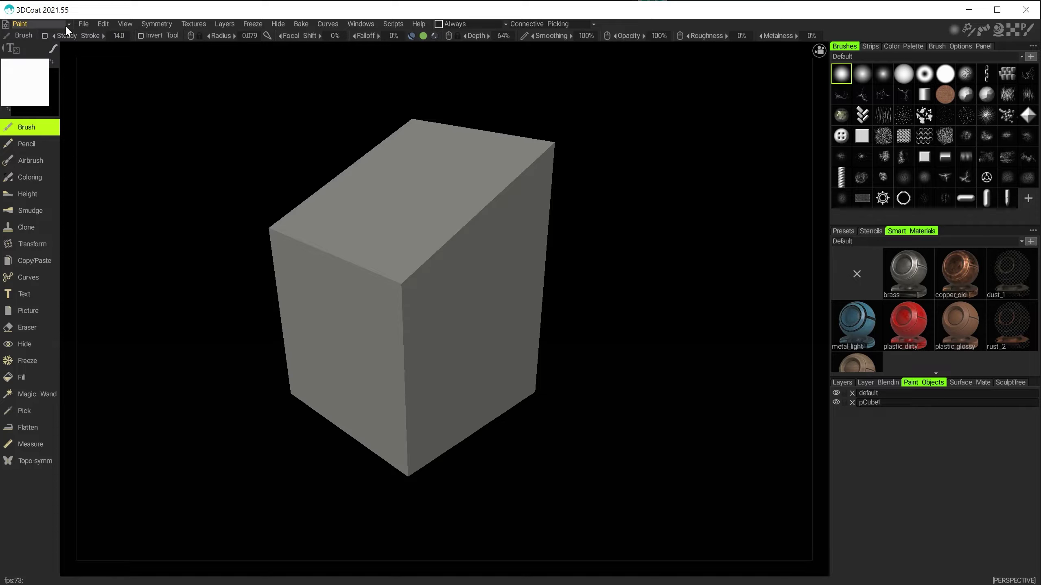
left_click(37, 24)
left_click(41, 110)
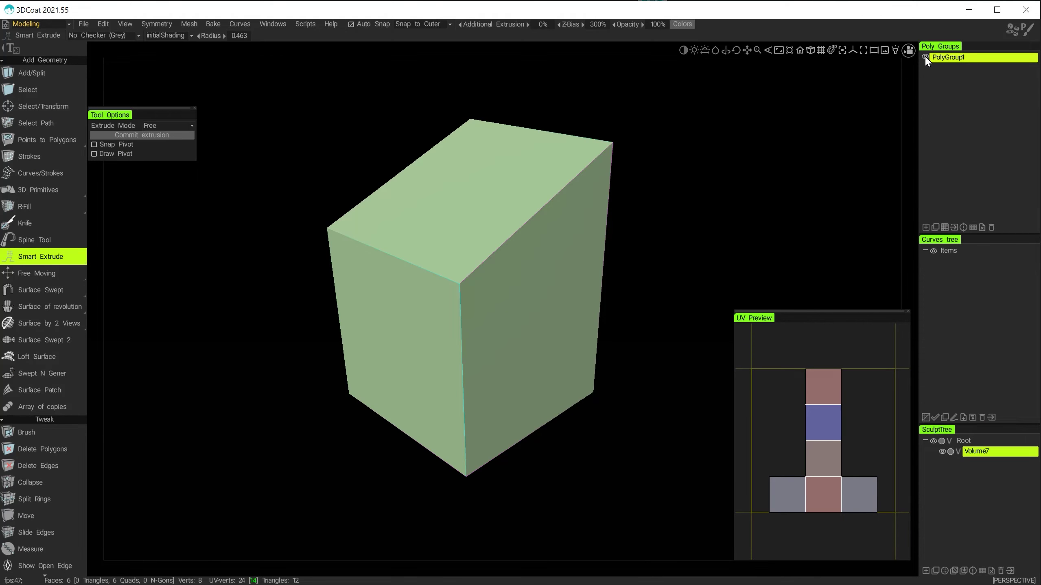
Step: Toggle PolyGroup1 to compare it with the paint object underneath, leaving the poly group hidden
left_click(925, 59)
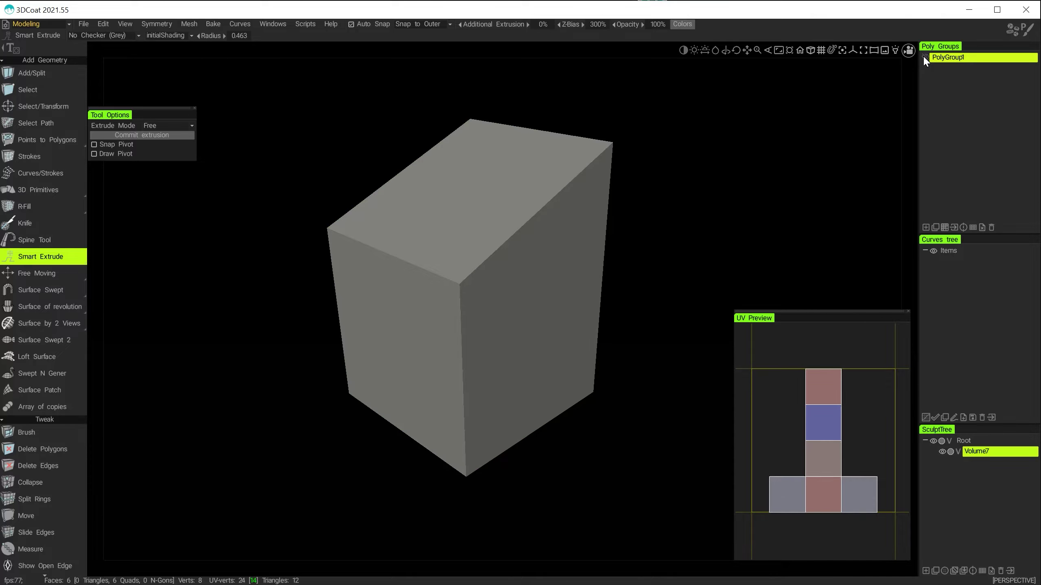
left_click(926, 58)
left_click(925, 59)
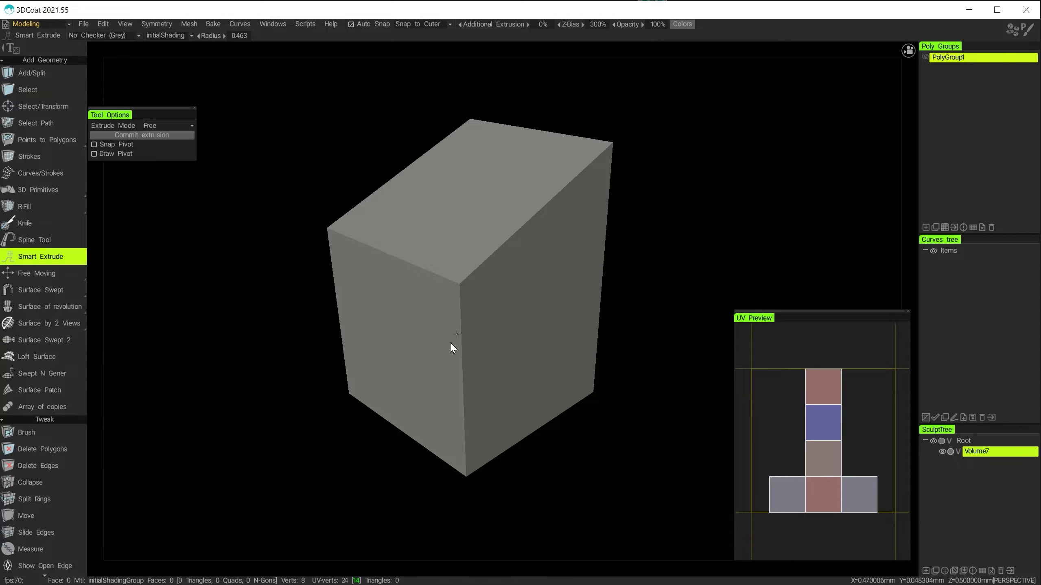
Step: Delete the duplicated pCube1 object from the Paint room
left_click(35, 19)
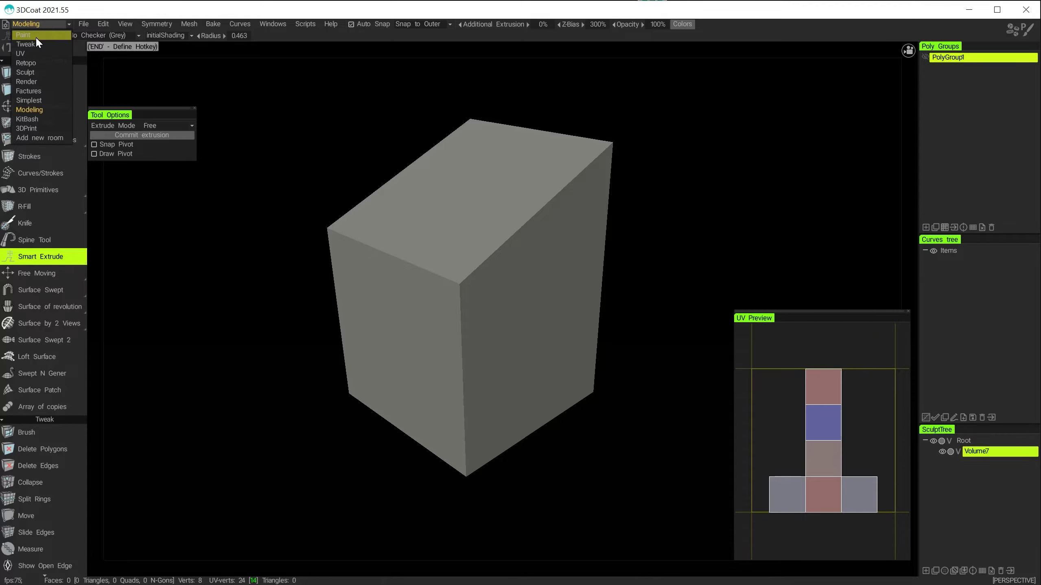
left_click(35, 36)
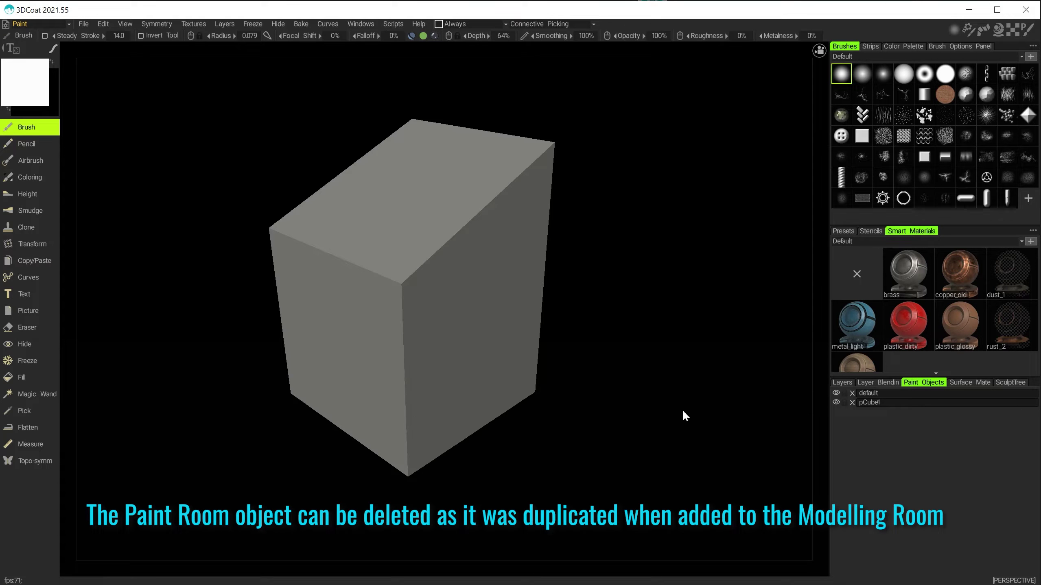
left_click(853, 403)
left_click(378, 323)
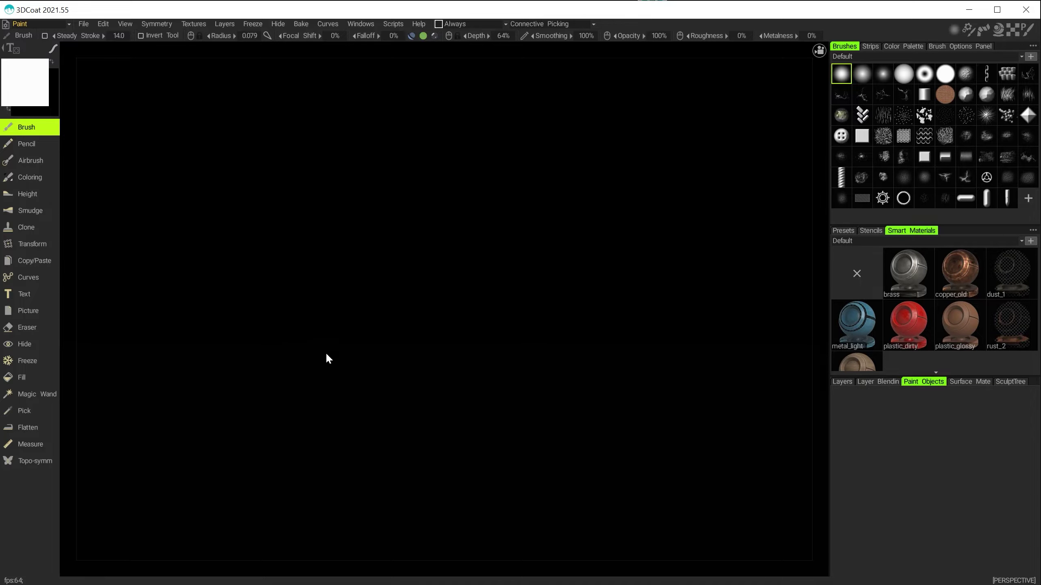
Step: Return to the Modeling room and make PolyGroup1 visible
left_click(34, 24)
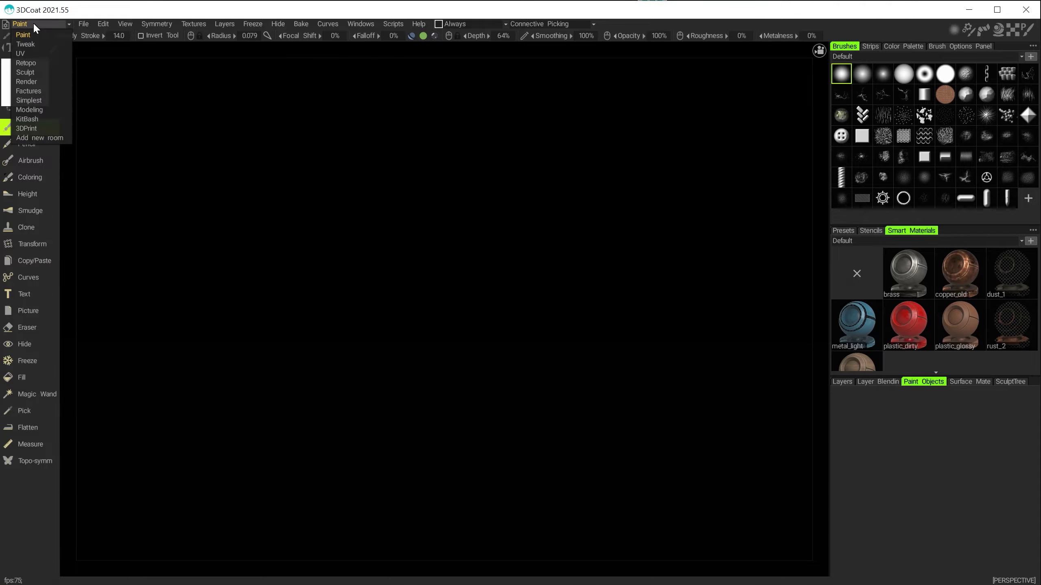
left_click(57, 110)
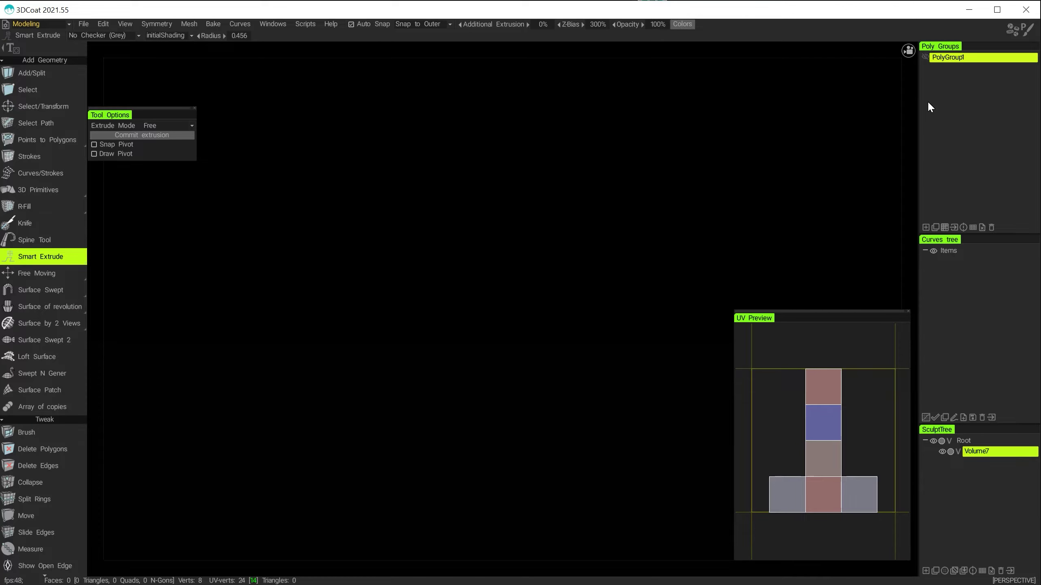
left_click(925, 57)
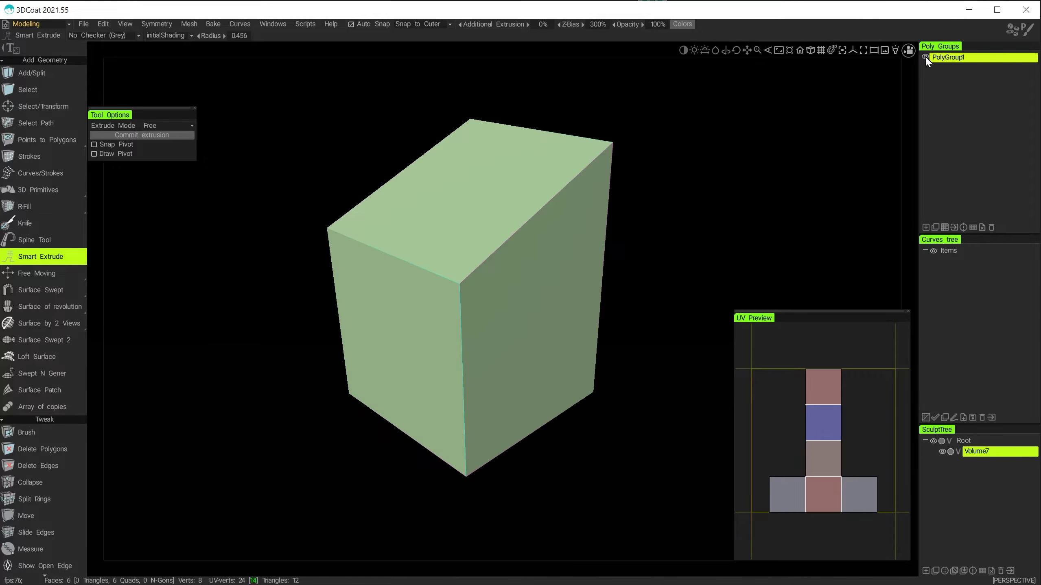
Step: Select the block's sloped top face in face selection mode
left_click_drag(415, 354, 420, 300, "alt")
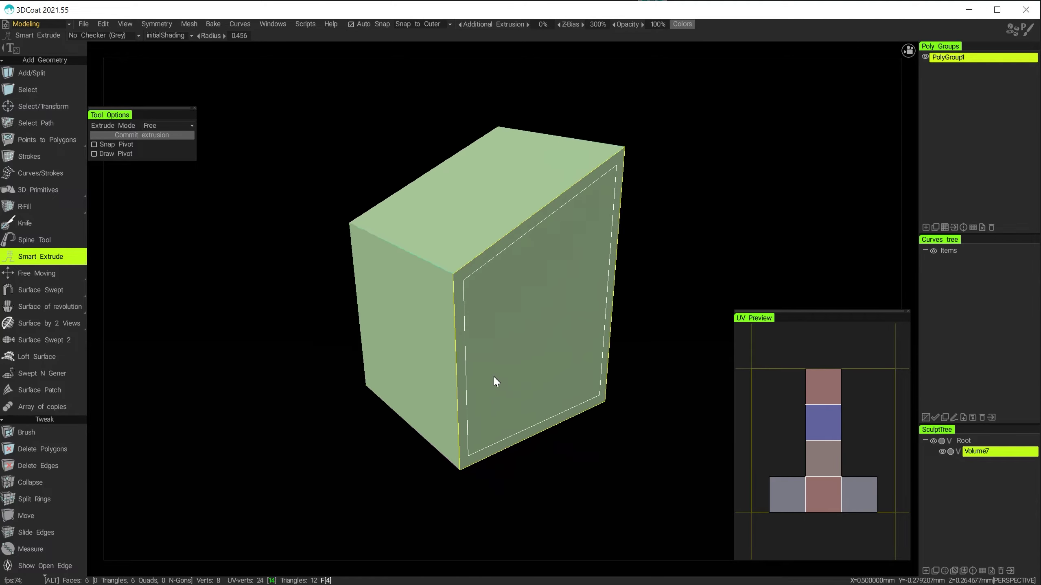
mouse_move(495, 378)
left_mouse_down("alt")
mouse_move(528, 378)
mouse_move(505, 373)
mouse_move(504, 386)
left_mouse_up("alt")
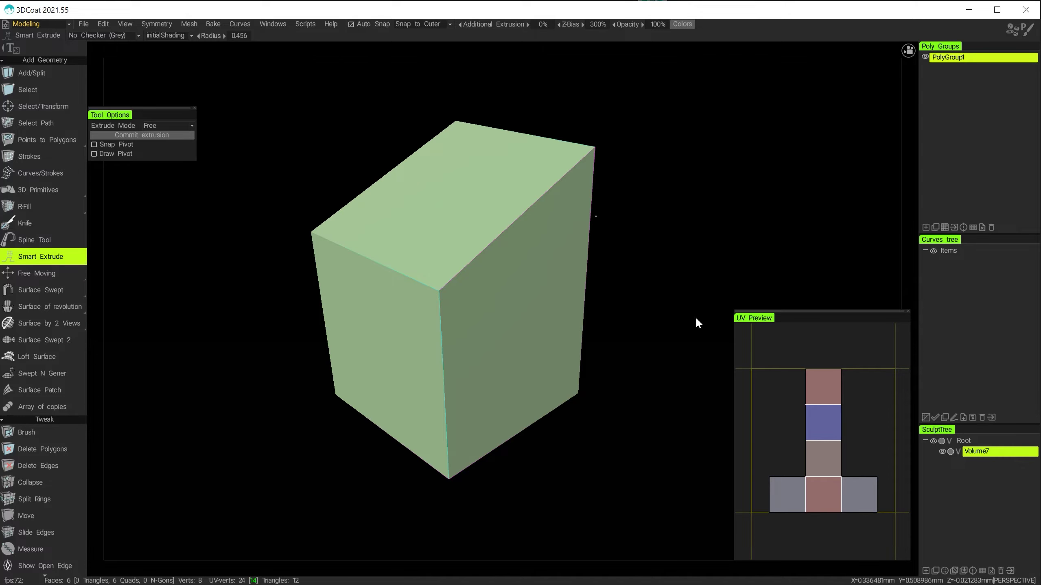
left_click_drag(365, 494, 331, 483, "alt")
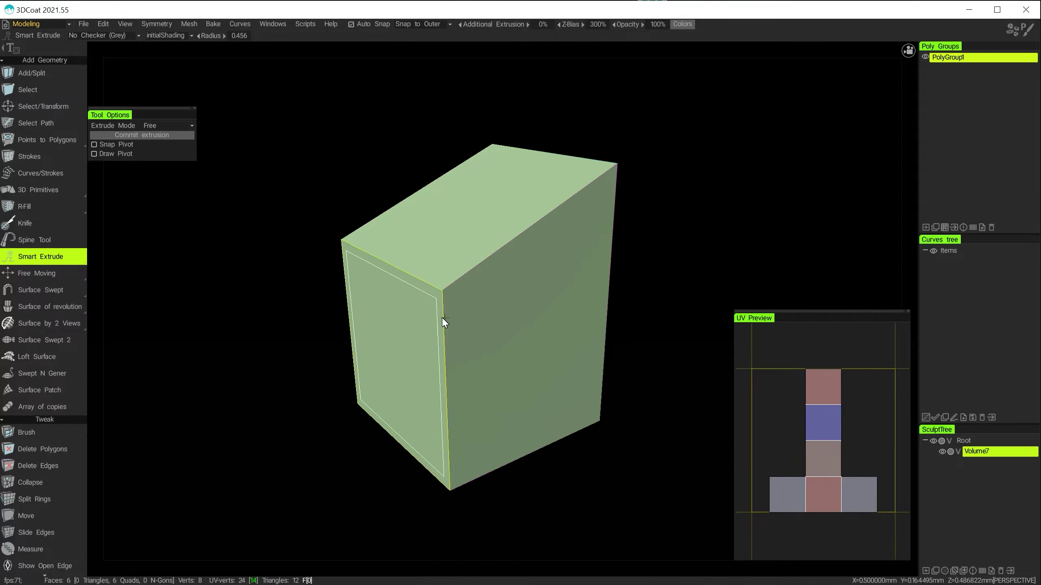
left_click_drag(413, 299, 409, 297, "alt")
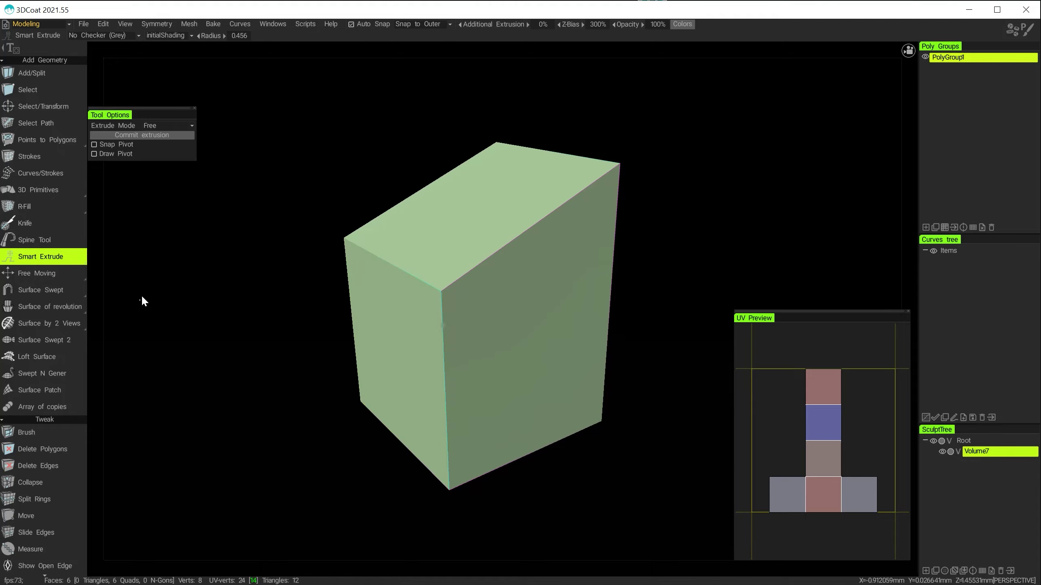
mouse_move(33, 258)
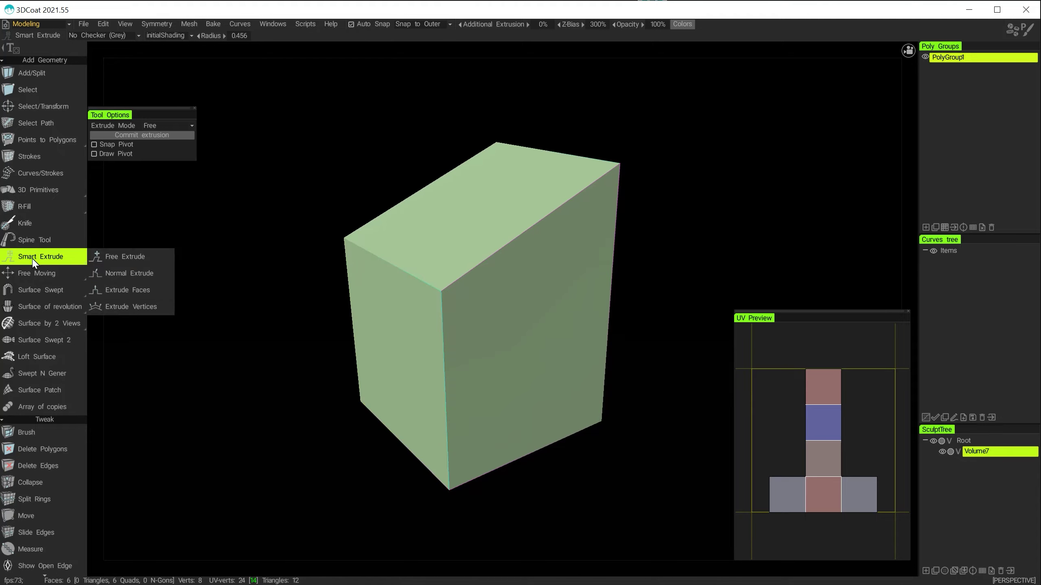
left_click(31, 89)
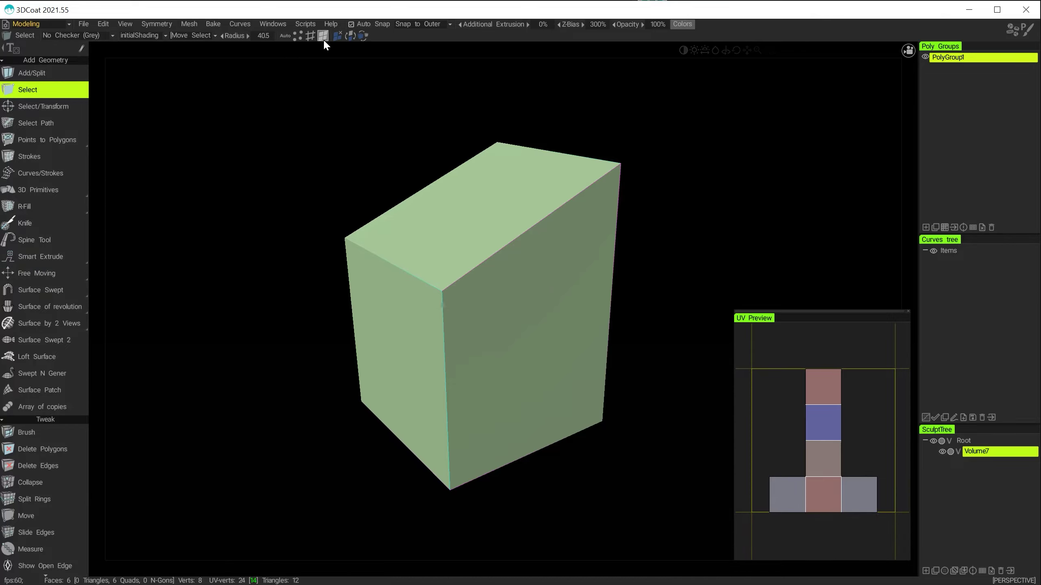
left_click(450, 234)
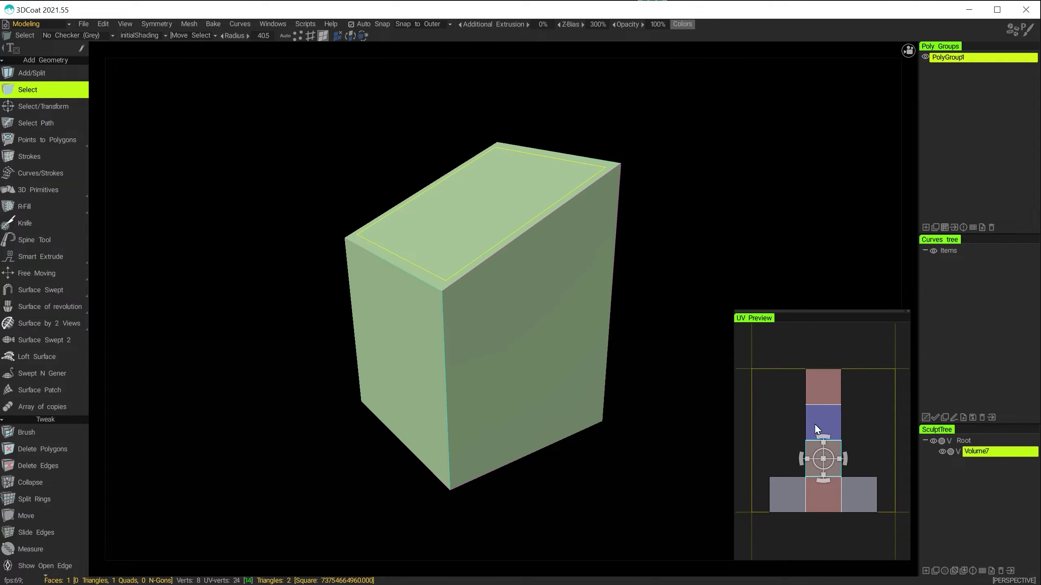
Step: Inset the selected sloped face with Smart Extrude, leaving a narrow border around it
scroll(443, 275, "up", 2, "alt")
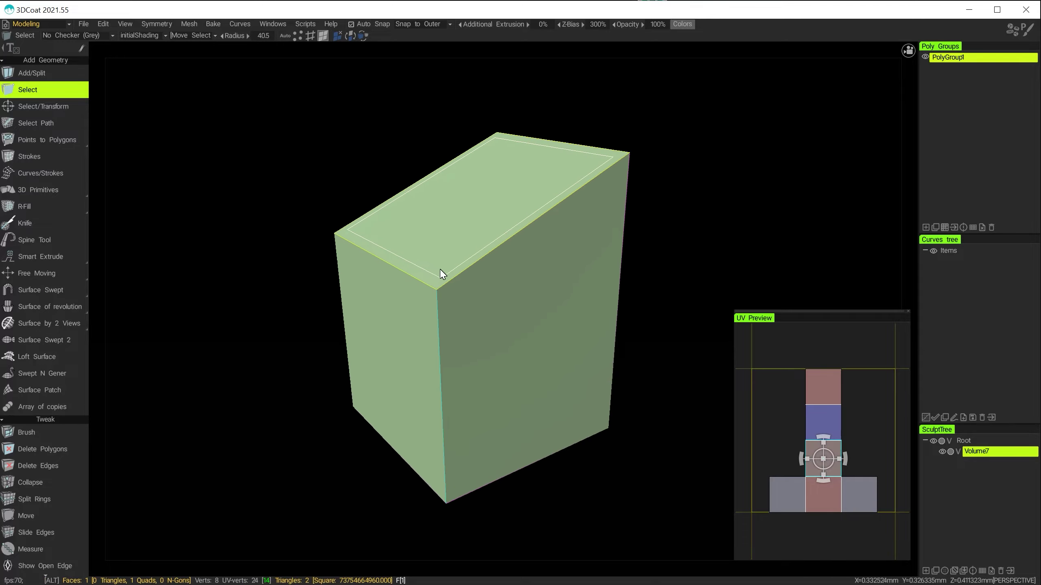
left_click_drag(446, 277, 401, 291, "alt")
mouse_move(19, 251)
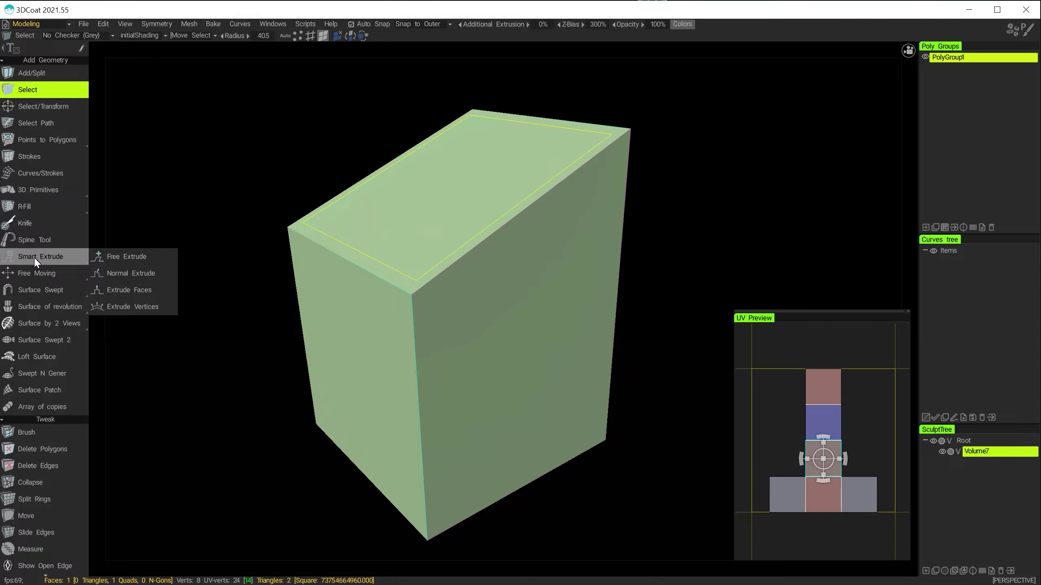
left_click(33, 258)
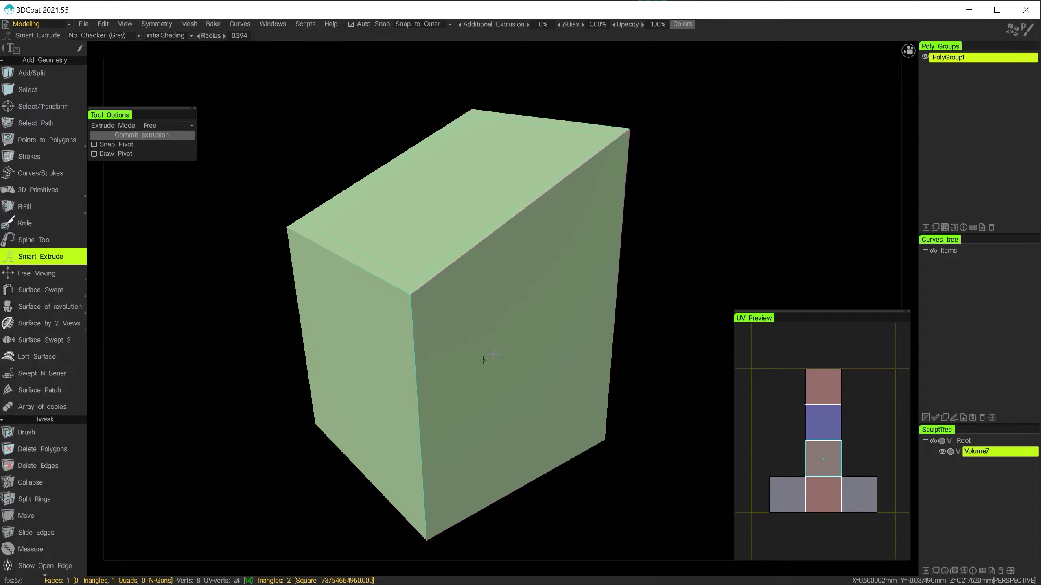
left_click_drag(483, 359, 492, 325, "alt")
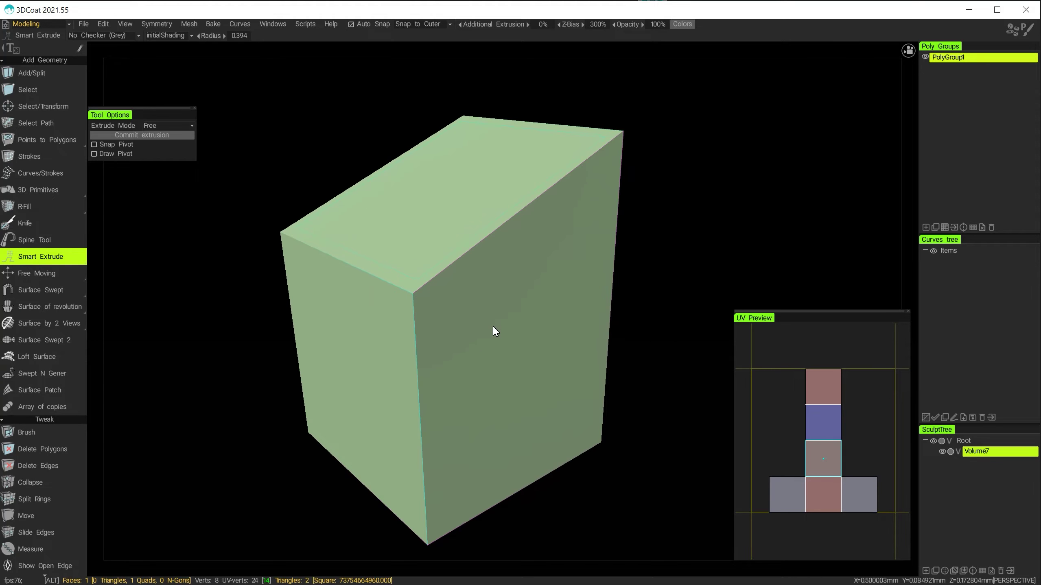
left_click(429, 201)
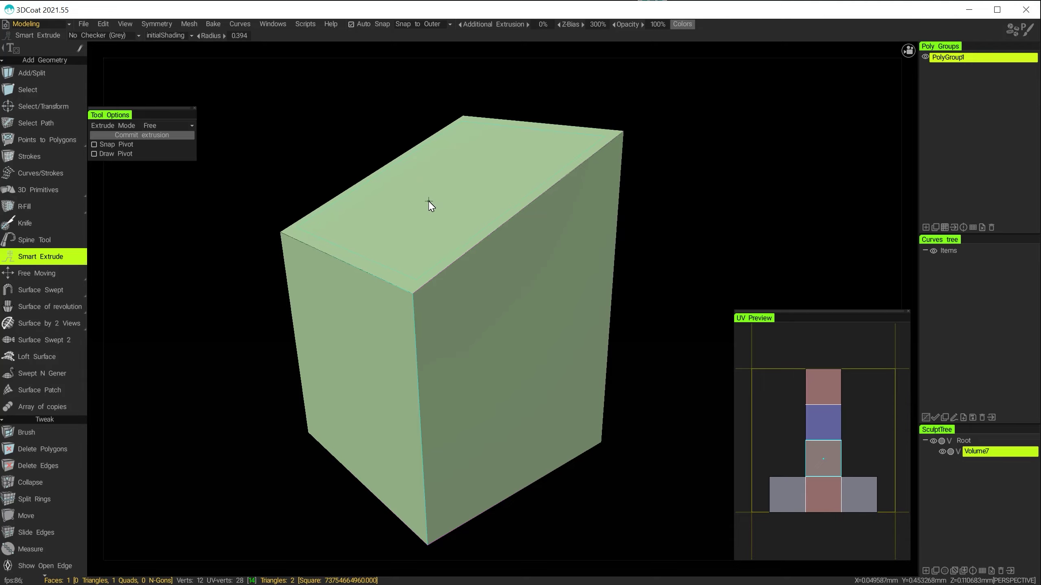
left_click_drag(435, 203, 419, 208)
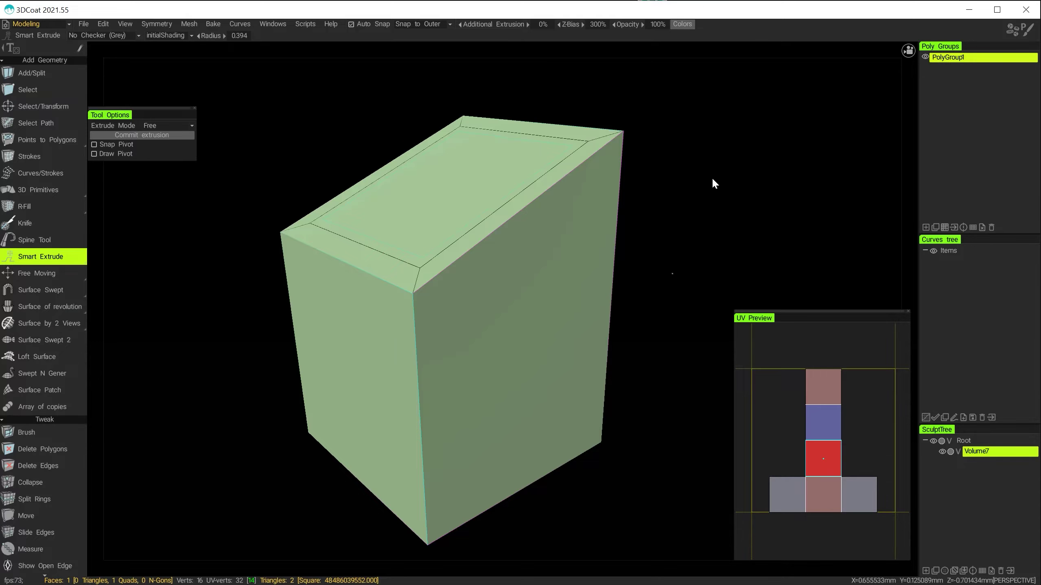
Step: Switch to orthographic projection and extrude the inset face outward, perpendicular to the slope, in the Right view
left_click(810, 50)
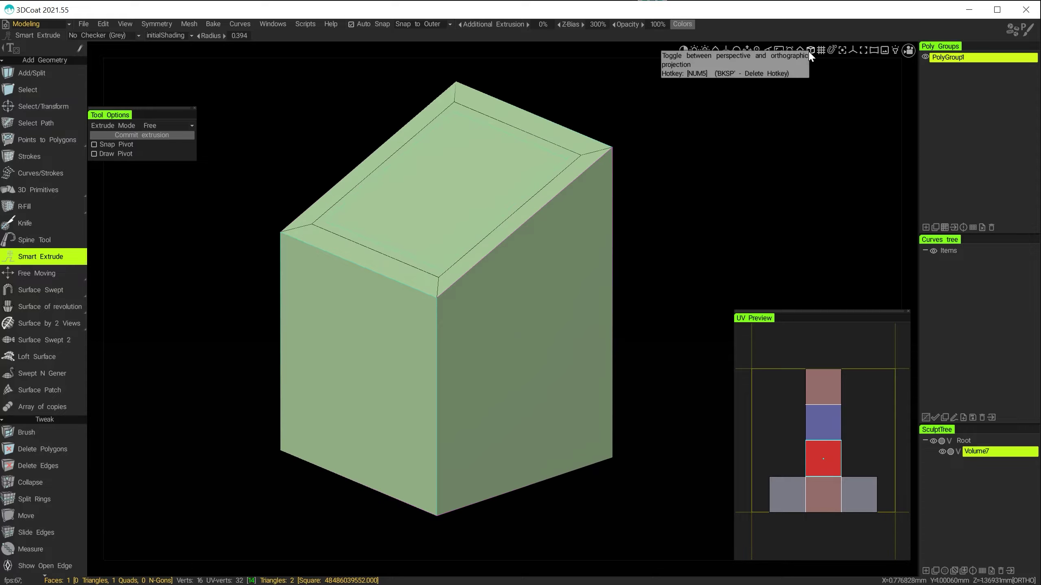
left_click_drag(671, 275, 640, 267, "alt")
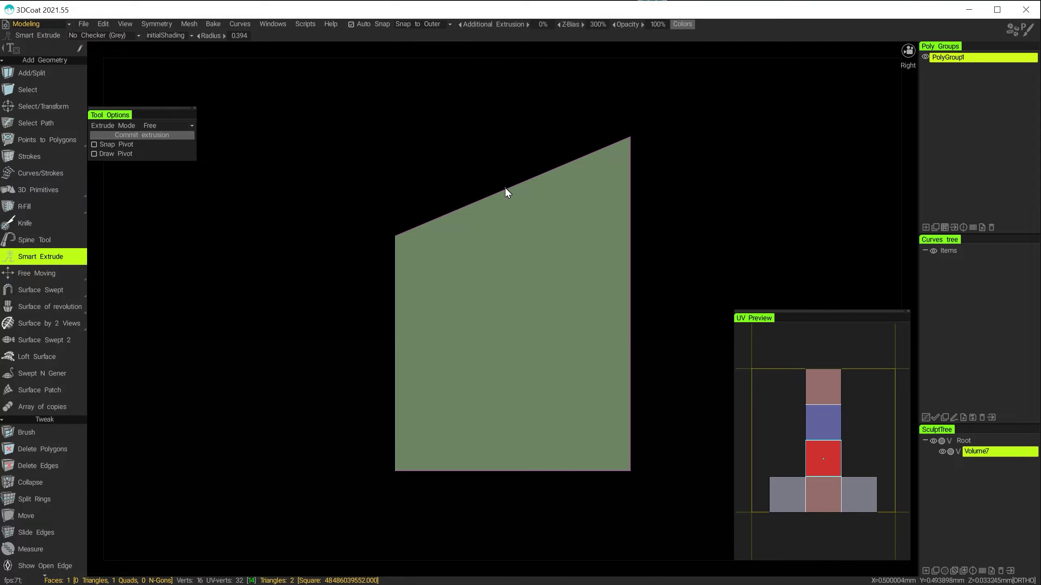
left_click_drag(502, 192, 488, 159)
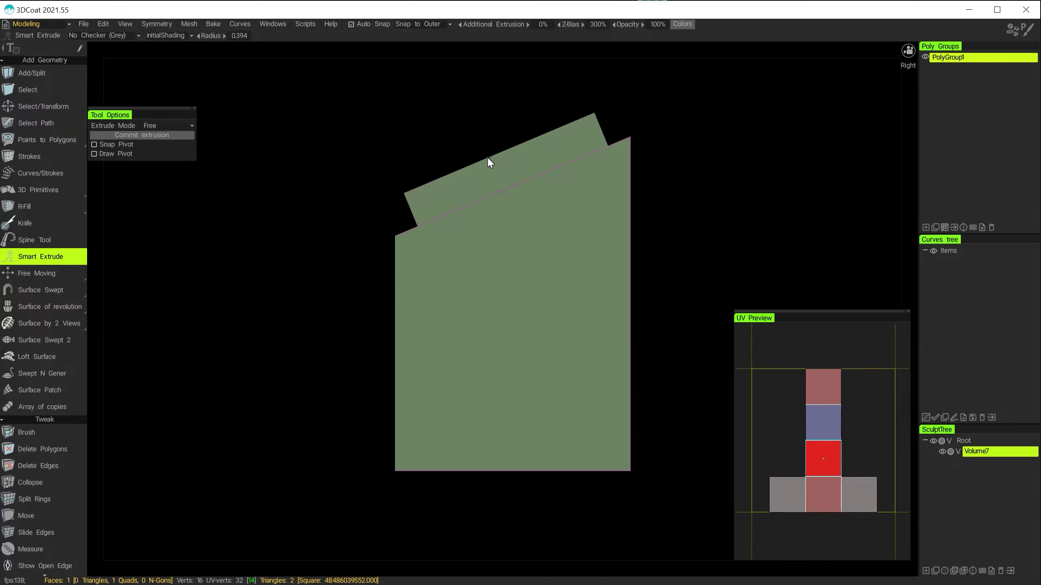
Step: Convert the raised face selection to its four border edges with the Select tool in edge mode
left_click_drag(391, 235, 553, 196, "alt")
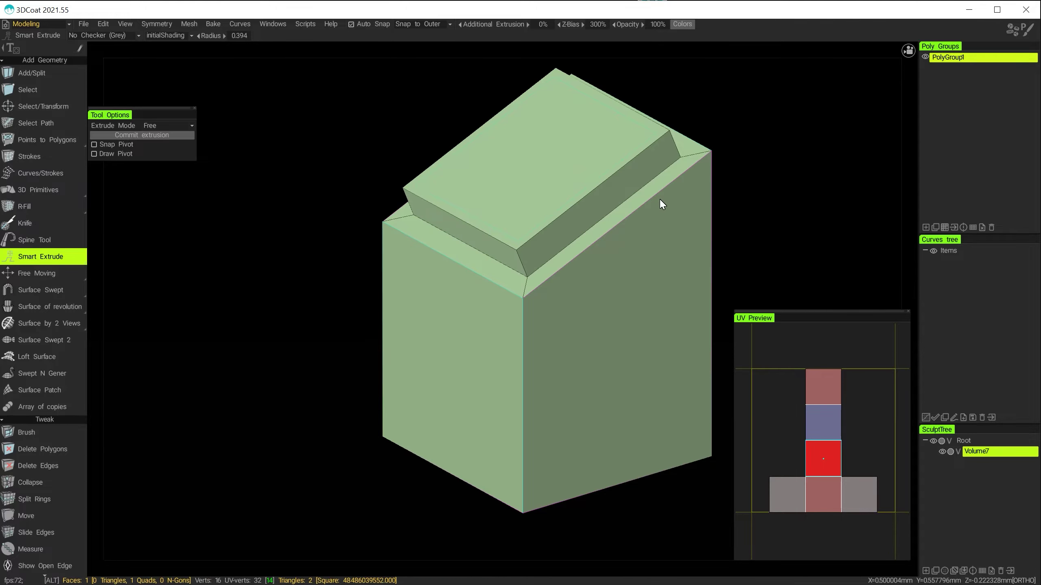
middle_click_drag(659, 197, 472, 223, "alt")
left_click_drag(440, 217, 482, 239, "alt")
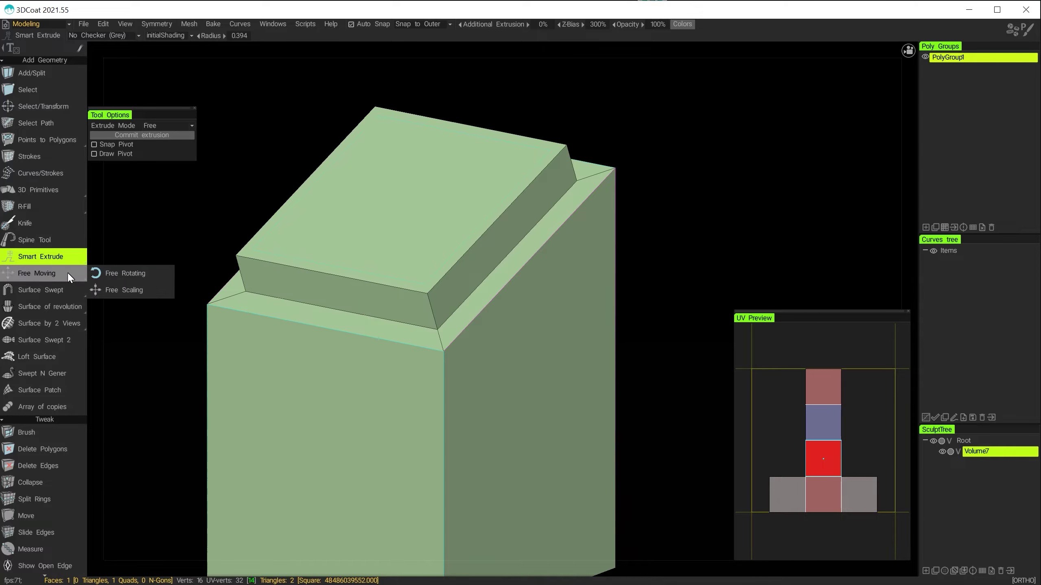
left_click(59, 90)
left_click(310, 35)
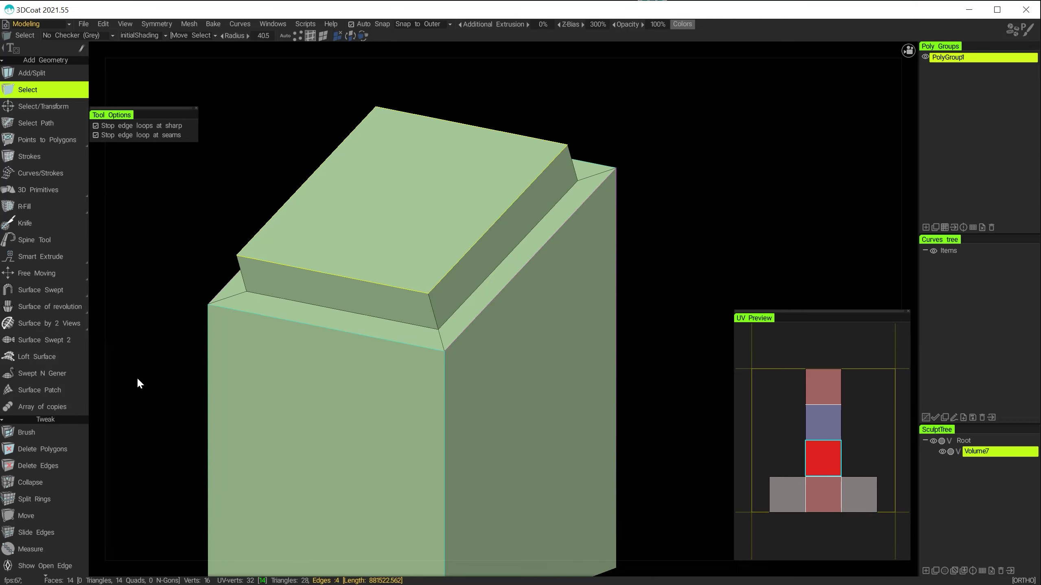
mouse_move(71, 306)
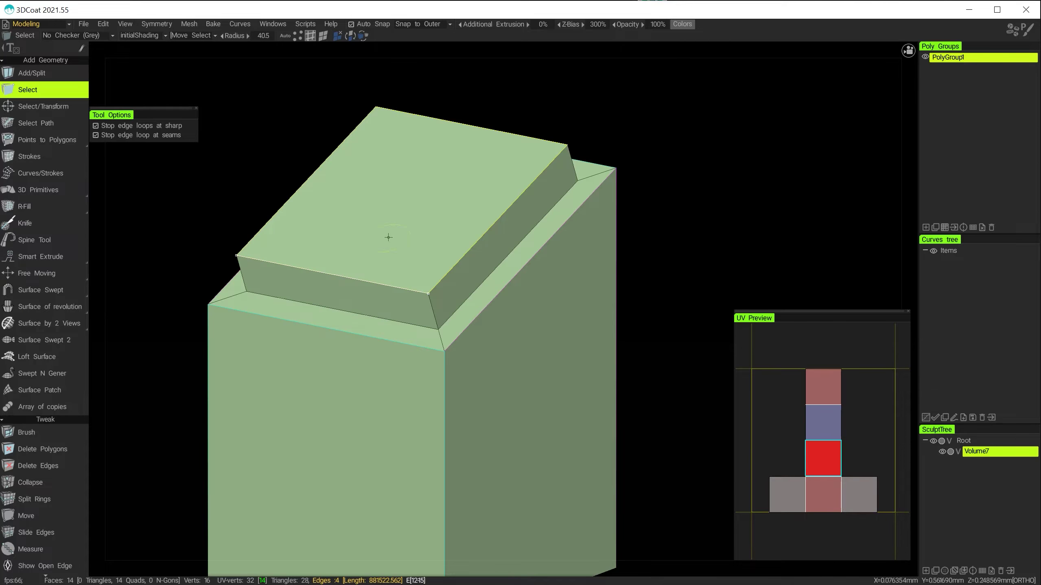
Step: Bevel the four selected edges with a bevel size of 20.8 and 2 segments
key("space")
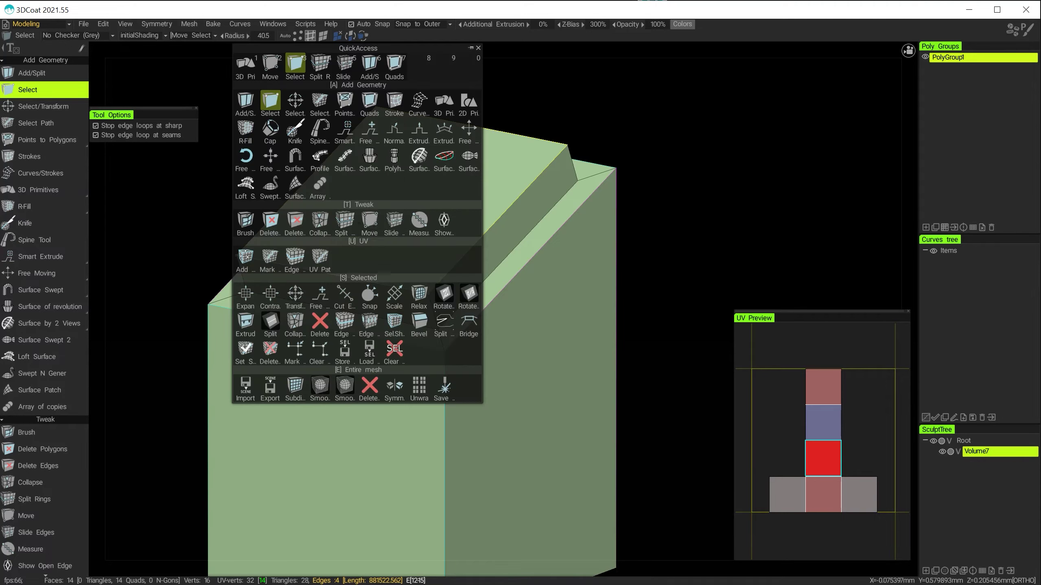
left_click(420, 325)
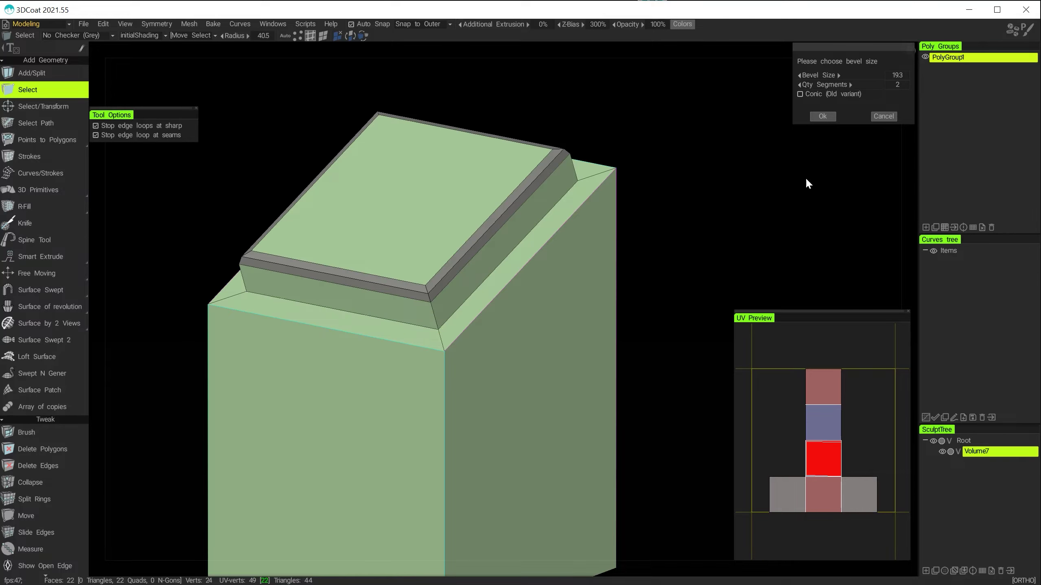
left_click_drag(849, 61, 700, 157)
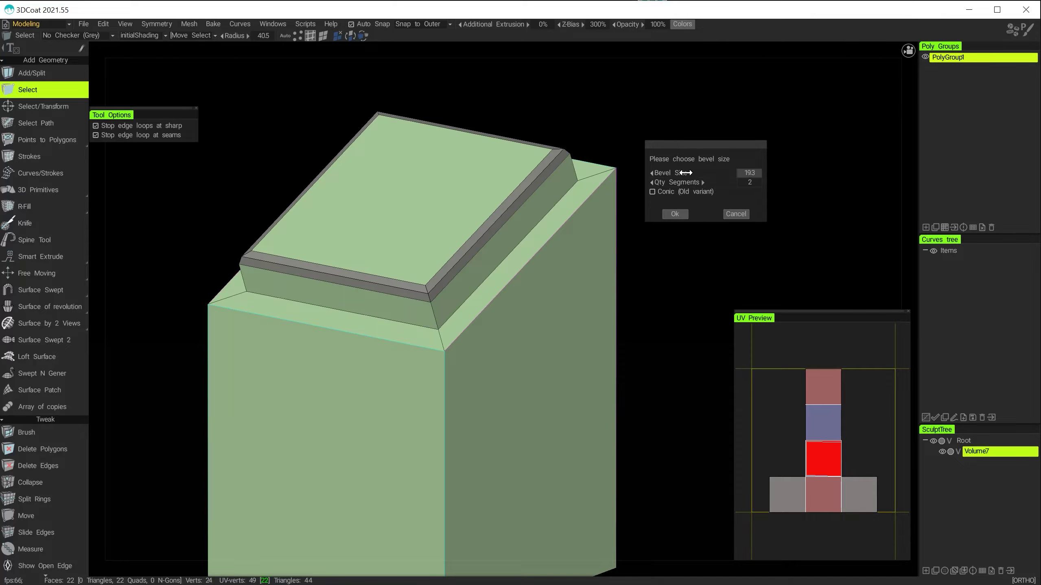
mouse_move(686, 173)
left_mouse_down()
mouse_move(666, 173)
mouse_move(705, 172)
mouse_move(655, 179)
mouse_move(696, 175)
mouse_move(670, 180)
left_mouse_up()
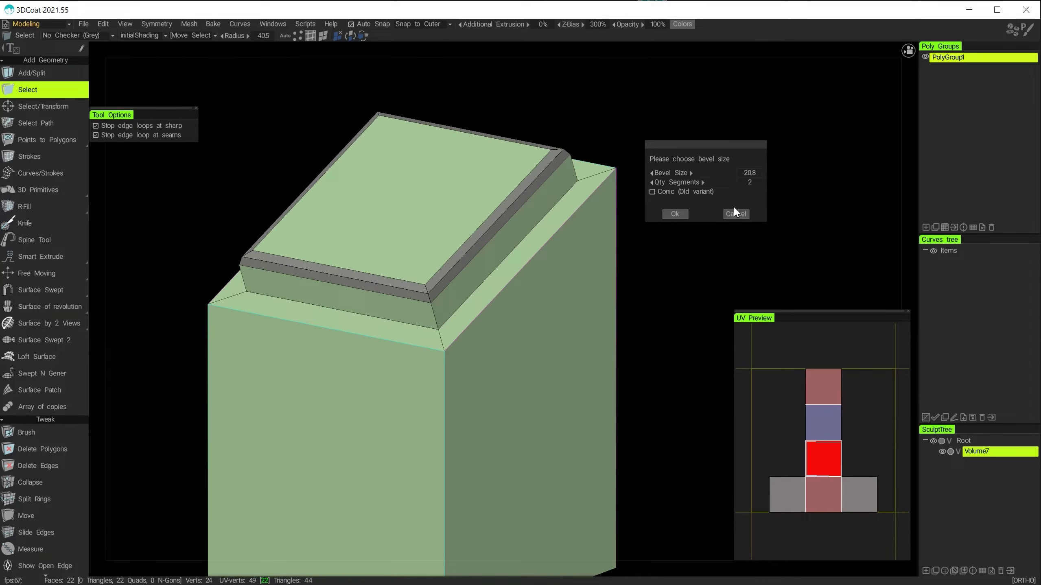
left_click(680, 214)
Step: Examine the beveled mesh and the top face's UV island in the UV Preview
left_click_drag(664, 260, 574, 230, "alt")
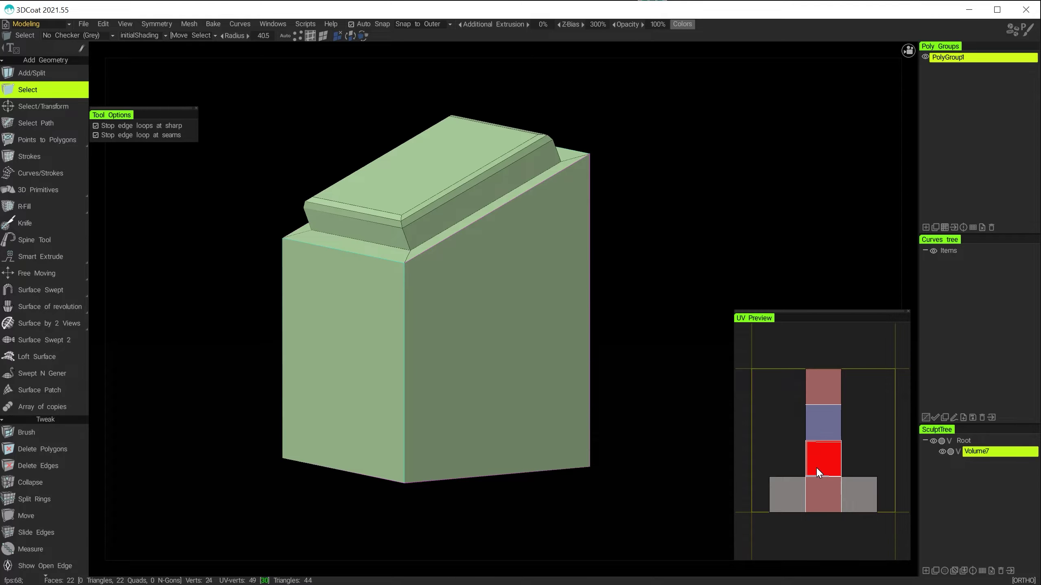
right_click_drag(816, 466, 880, 384, "alt")
middle_click_drag(880, 390, 794, 421, "alt")
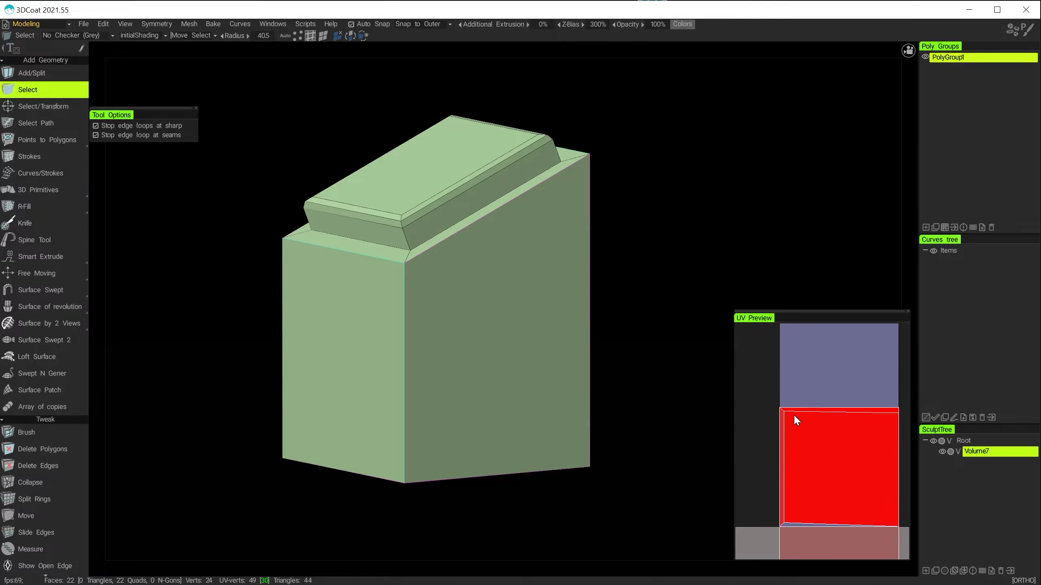
scroll(817, 425, "down", 3)
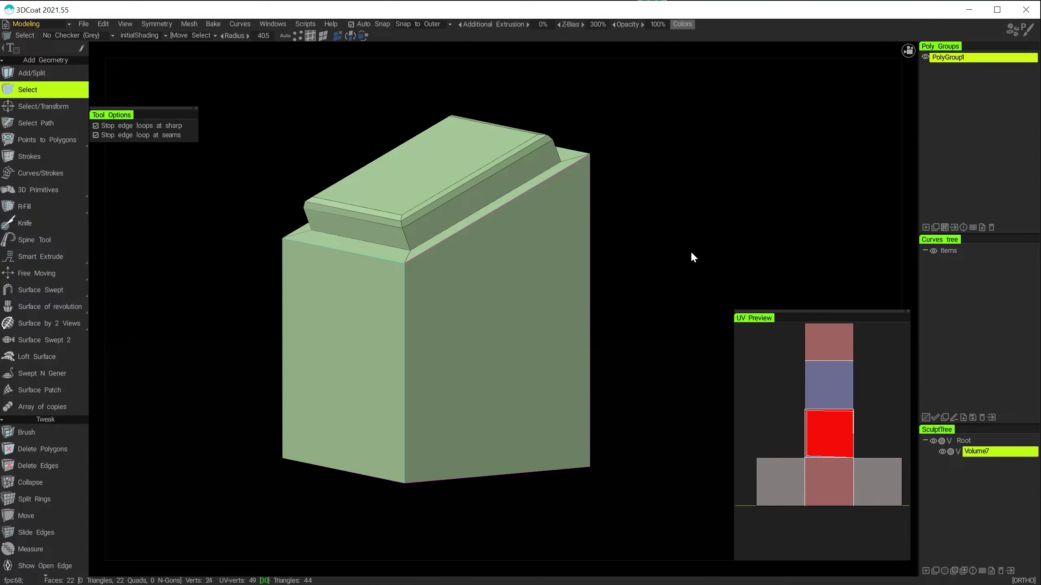
left_click_drag(690, 251, 713, 245, "alt")
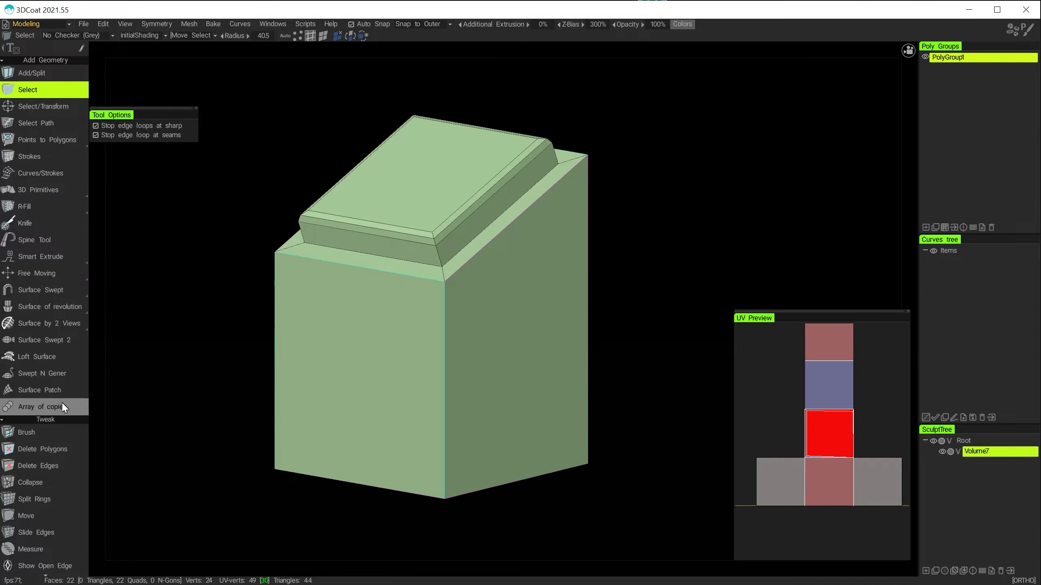
scroll(53, 390, "down", 5)
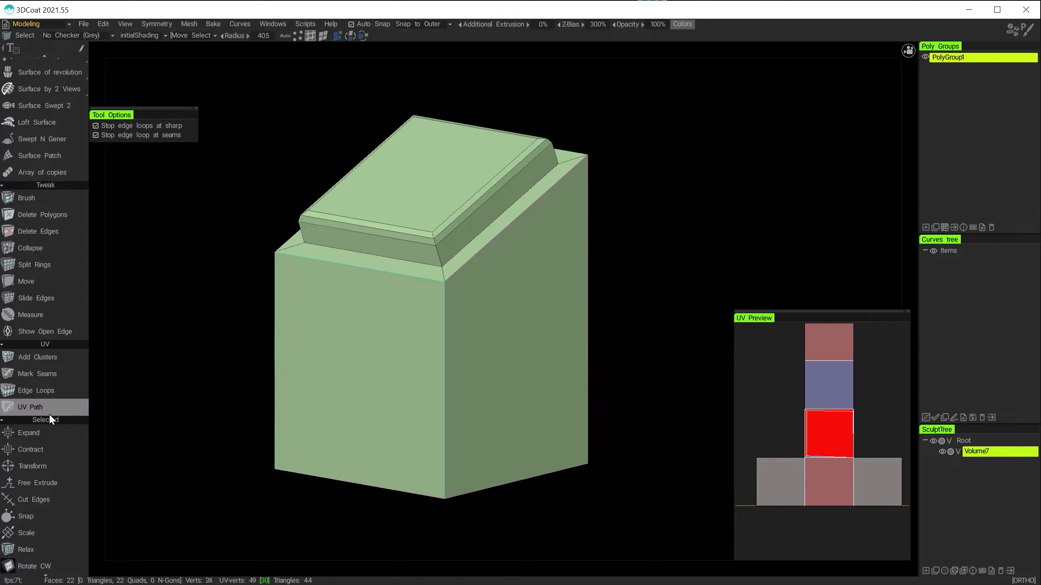
Step: Mark a UV seam with the Edge Loops tool around the base of the raised block where it meets the sloped ledge
left_click(26, 391)
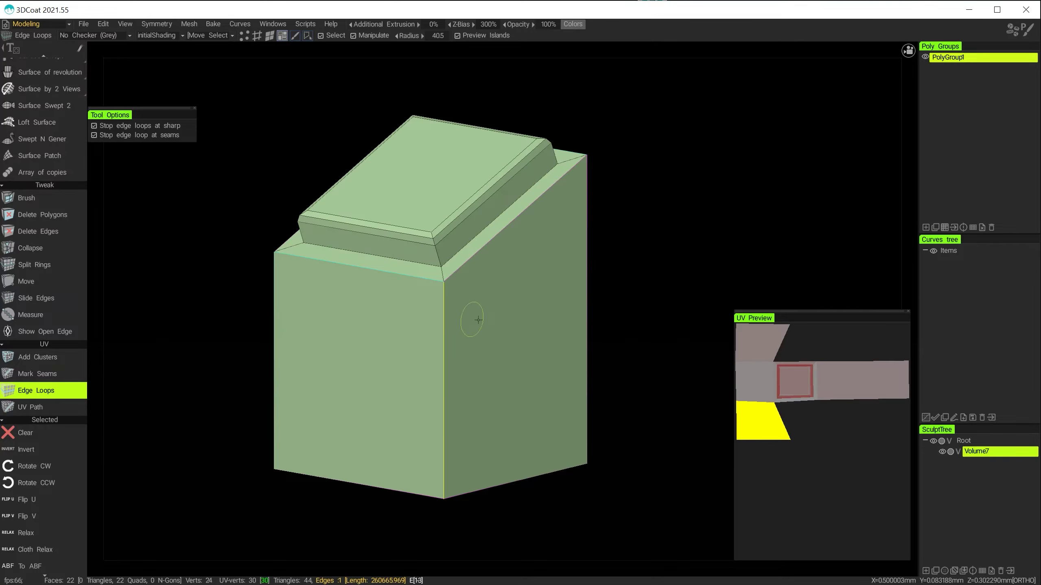
mouse_move(492, 282)
right_mouse_down("alt")
mouse_move(478, 262)
mouse_move(489, 273)
right_mouse_up("alt")
mouse_move(488, 272)
left_mouse_down("alt")
mouse_move(527, 277)
mouse_move(489, 284)
left_mouse_up("alt")
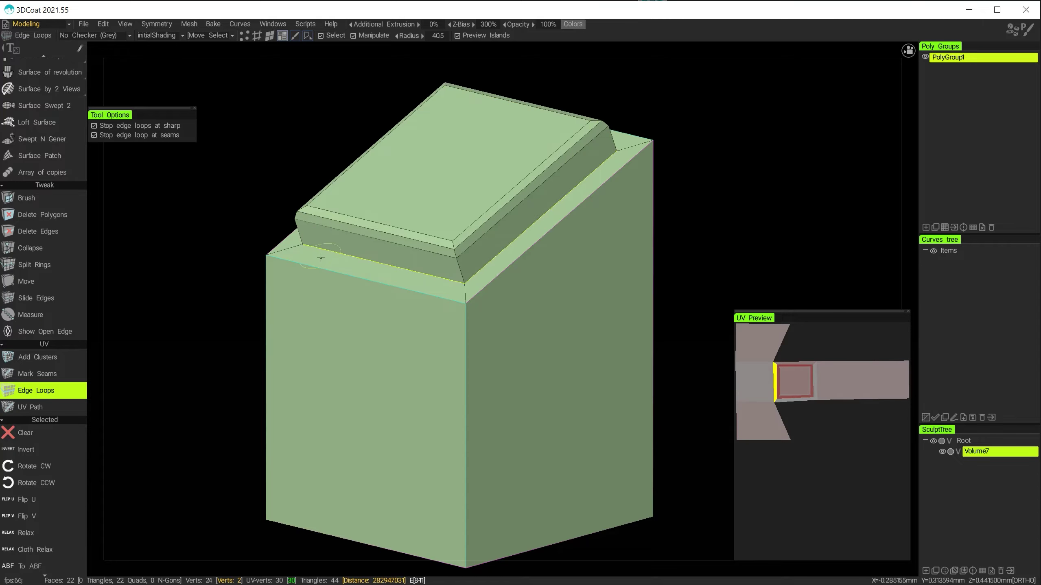
left_click_drag(361, 277, 389, 283, "alt")
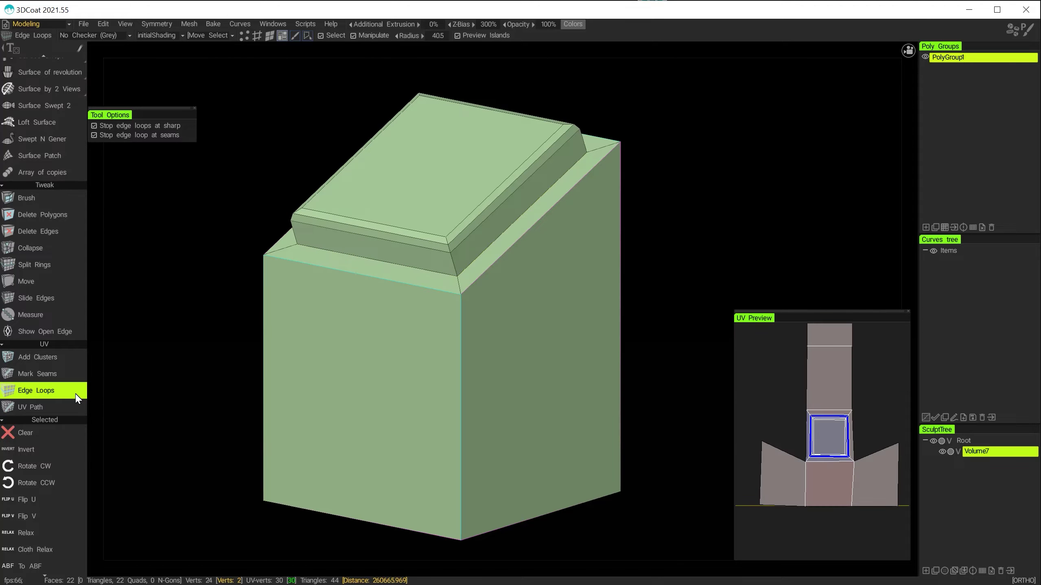
left_click(395, 263)
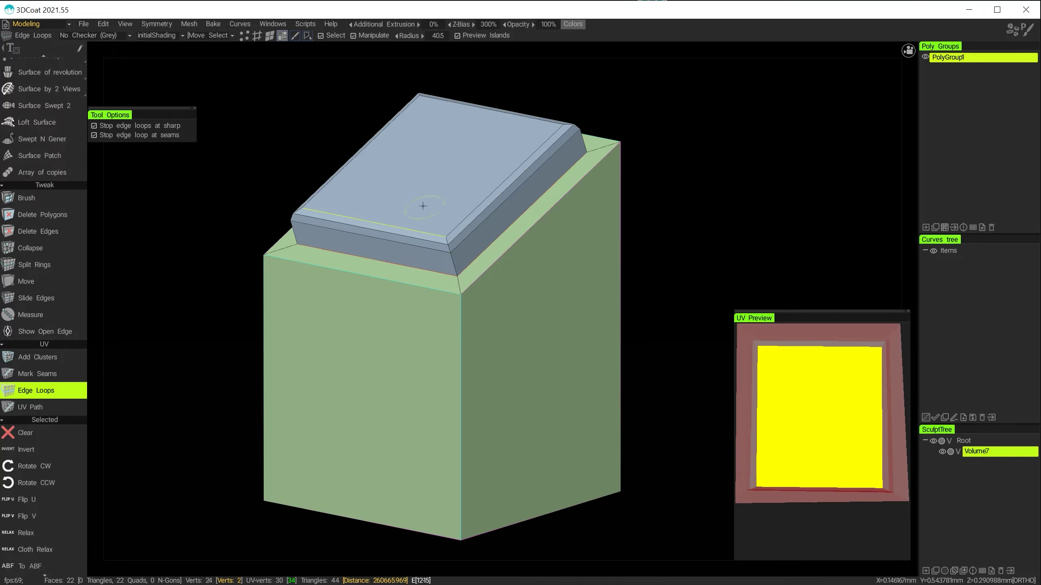
Step: Mark the four corner edges of the raised block as seams, from its base up through the bevel
right_click_drag(414, 202, 464, 230)
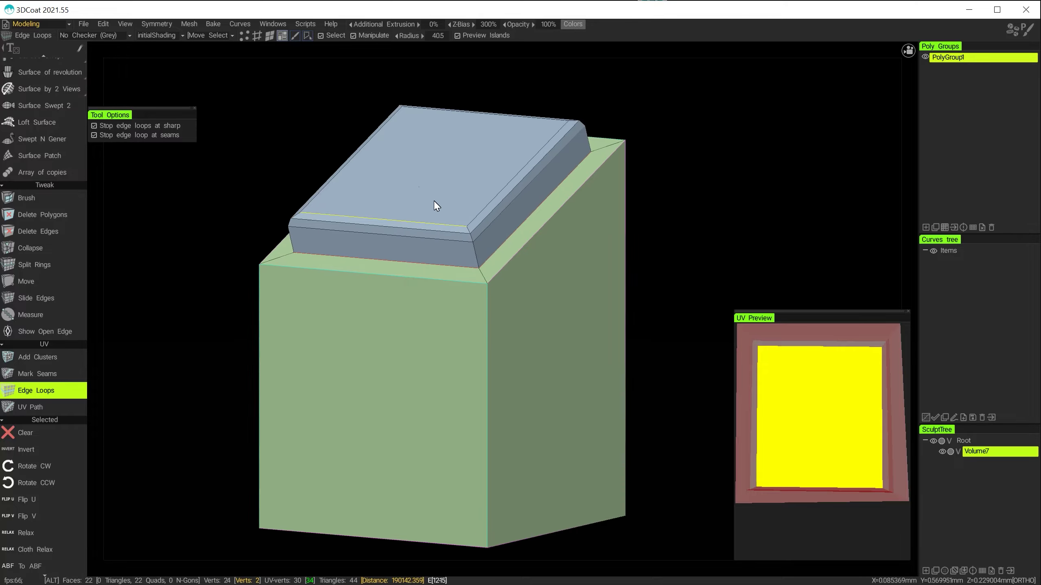
scroll(433, 200, "up", 2)
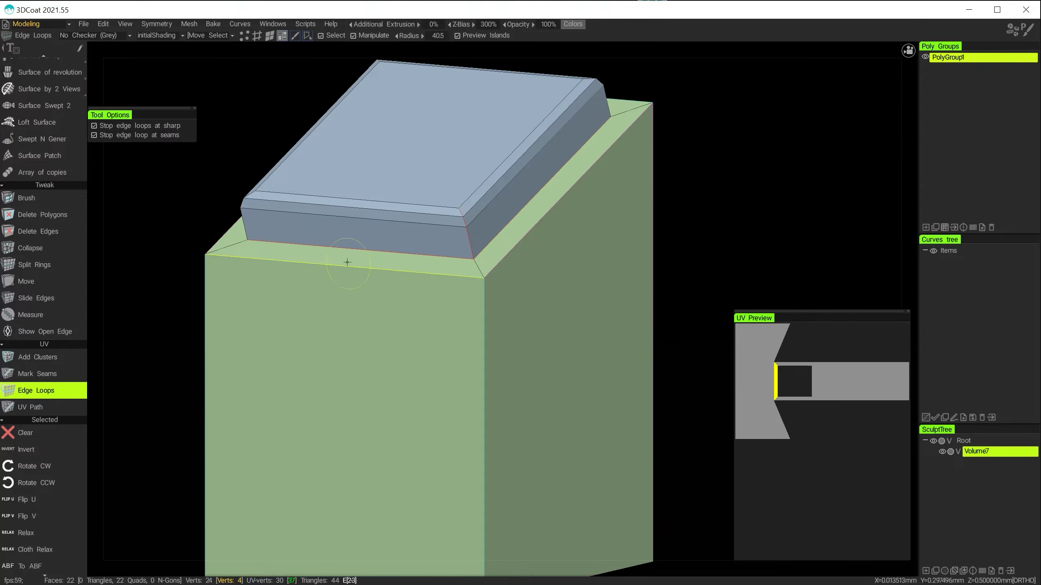
mouse_move(344, 260)
left_mouse_down("alt")
mouse_move(453, 255)
mouse_move(433, 256)
mouse_move(490, 270)
mouse_move(326, 256)
left_mouse_up("alt")
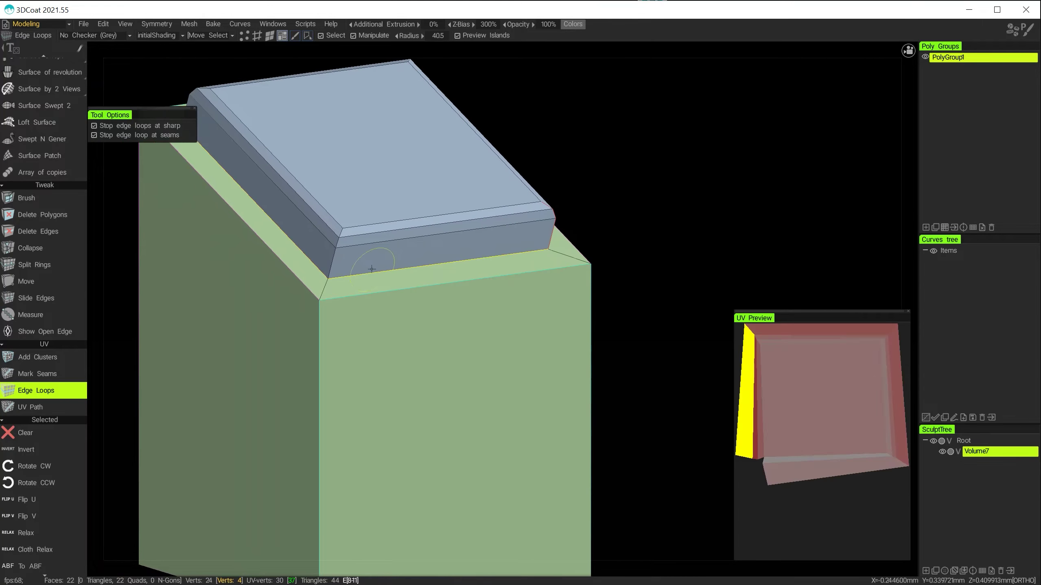
left_click_drag(299, 221, 563, 295, "alt")
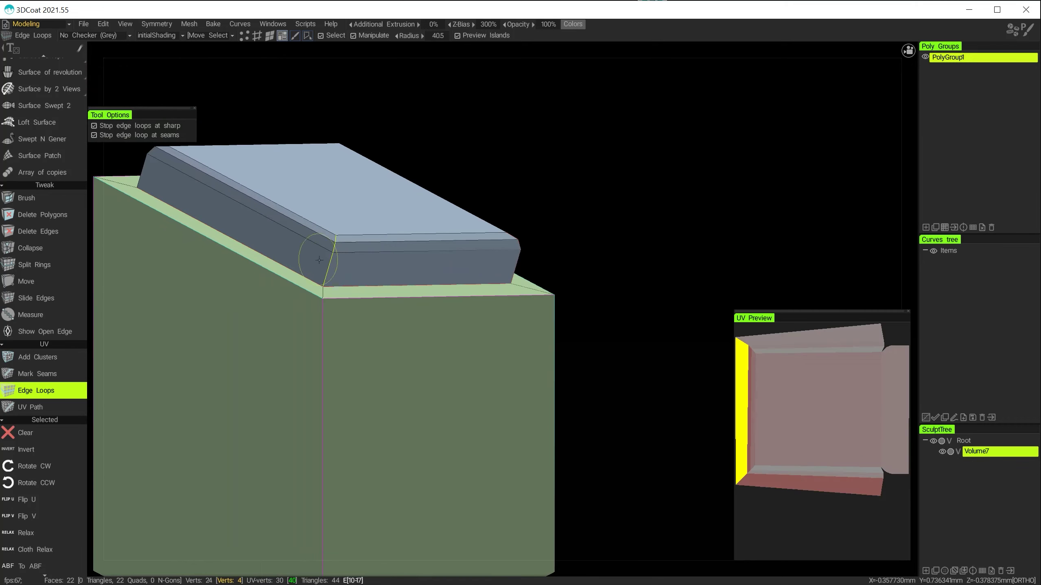
left_click_drag(308, 226, 413, 272, "alt")
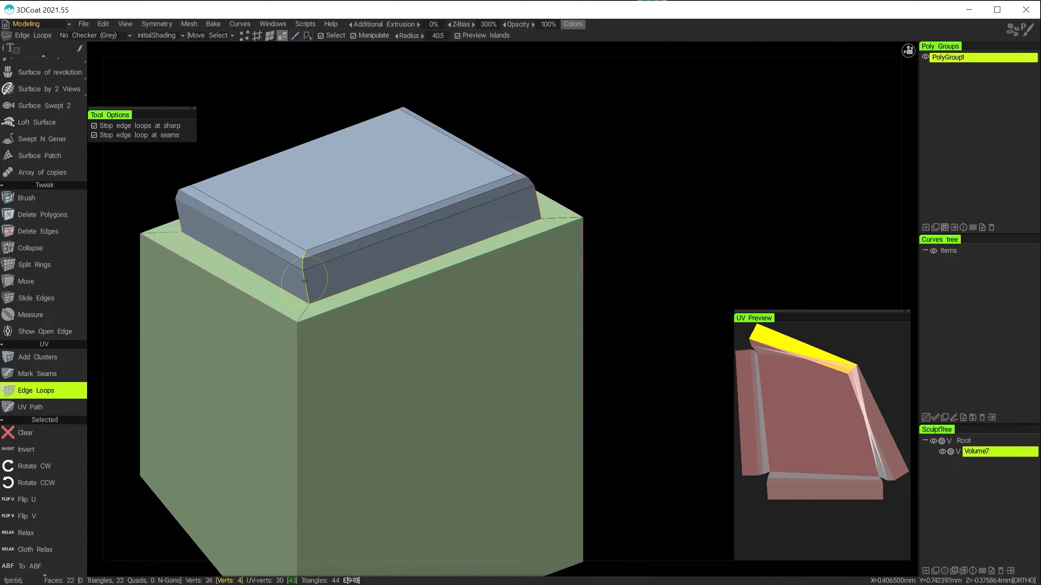
left_click_drag(318, 283, 618, 233, "alt")
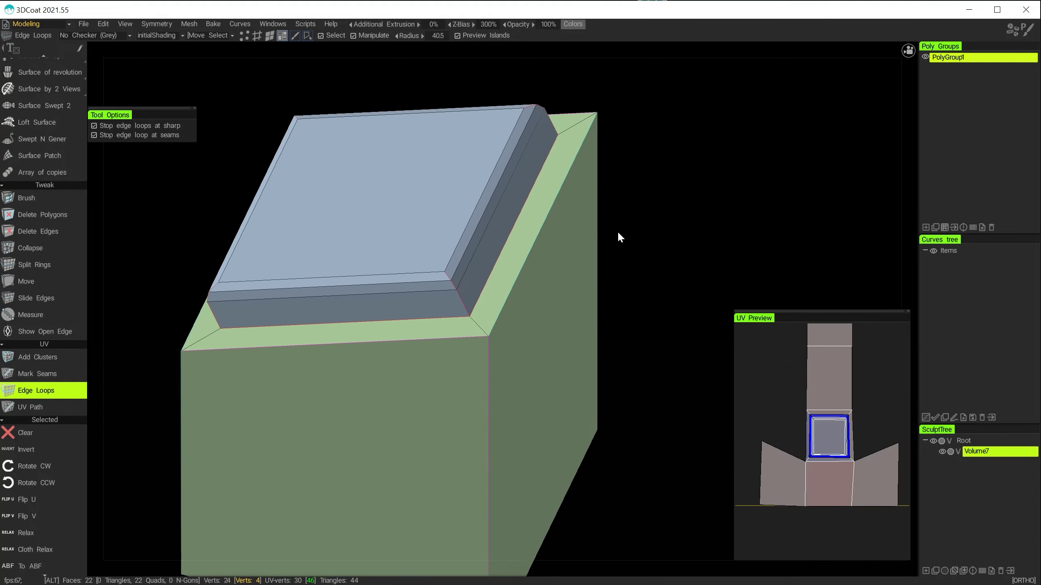
Step: Mark the four border edges of the raised block's top face as seams to separate it from the beveled sides
left_click_drag(441, 260, 487, 242, "alt")
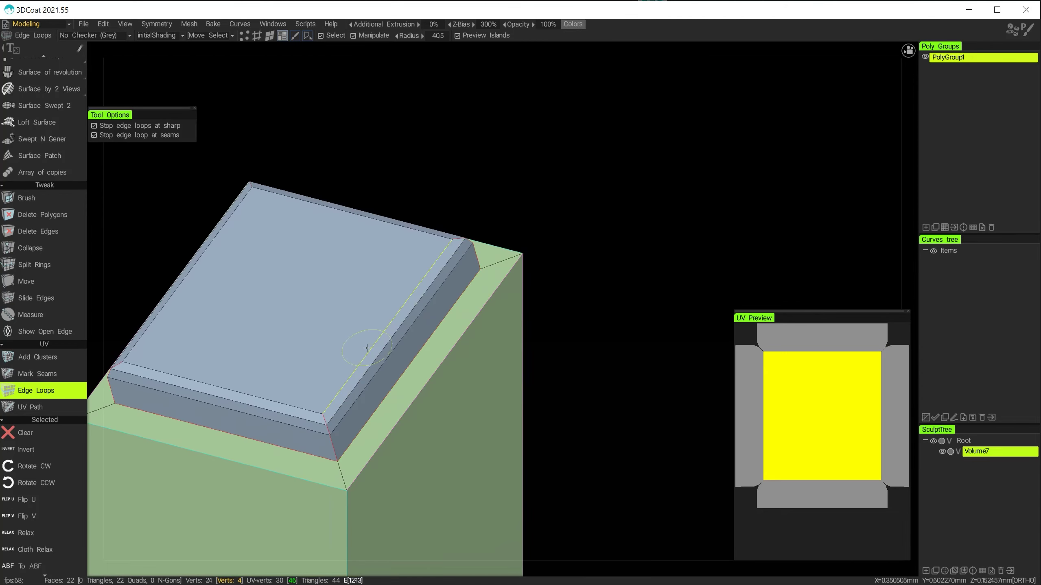
left_click_drag(397, 297, 487, 274, "alt")
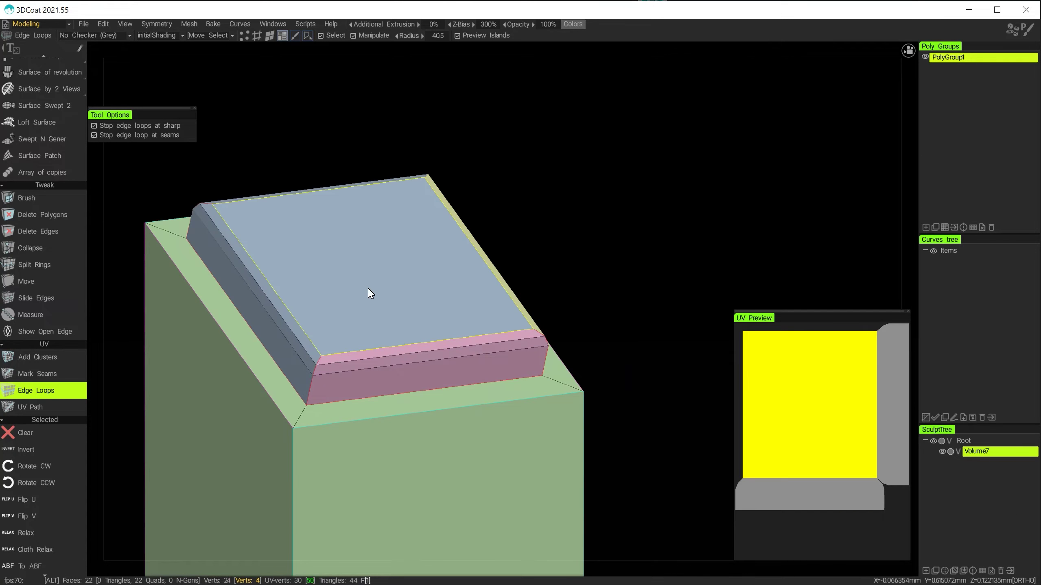
left_click_drag(369, 292, 437, 321, "alt")
left_click(361, 332)
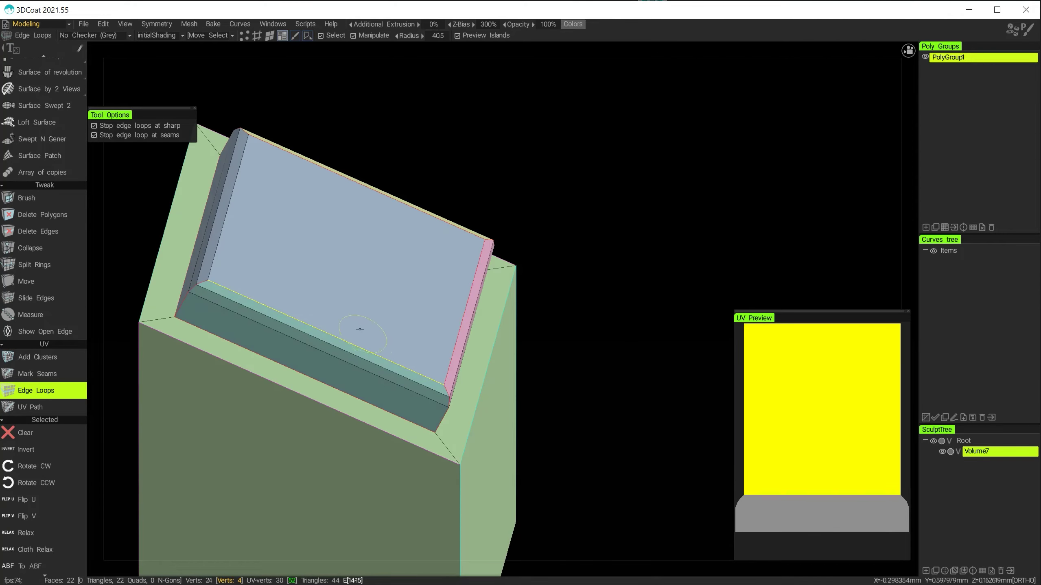
left_click(227, 232)
Step: Mark the upper edge of the front wall as a seam to detach the wall from the sloped ledge
left_click_drag(467, 293, 375, 261, "alt")
middle_click_drag(376, 261, 565, 291, "alt")
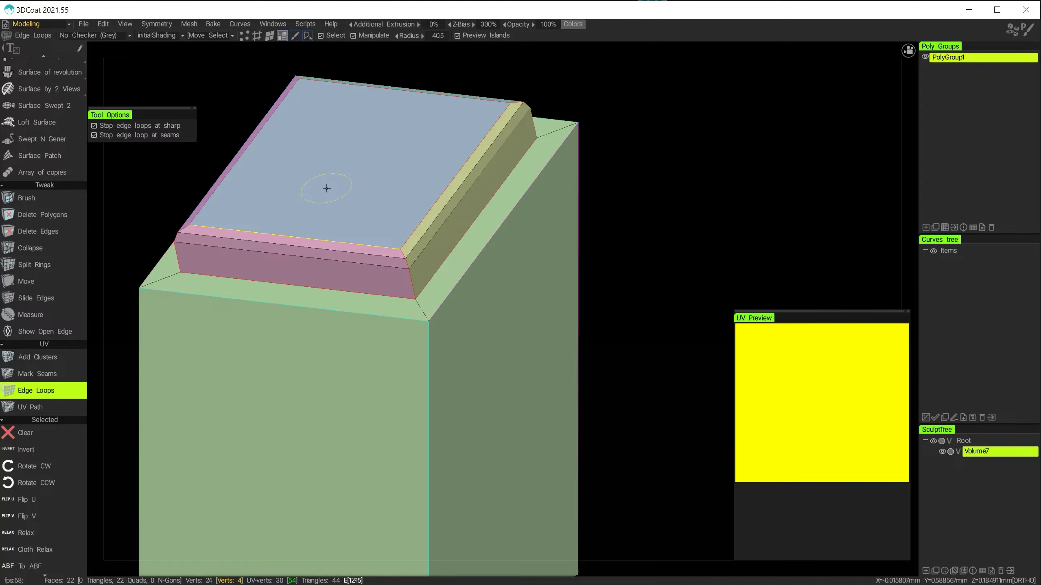
mouse_move(333, 172)
left_mouse_down("alt")
mouse_move(320, 195)
mouse_move(340, 160)
left_mouse_up("alt")
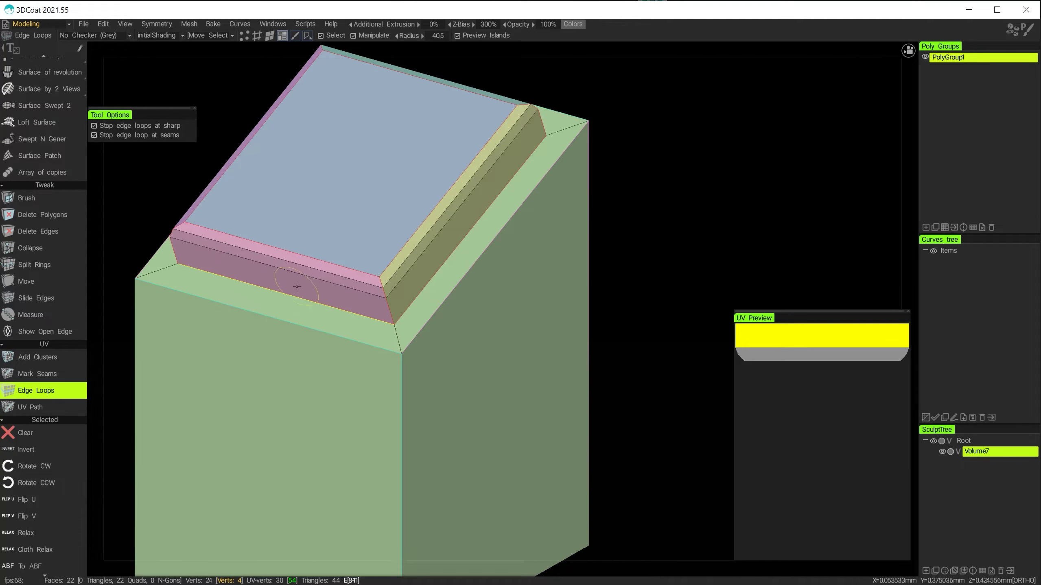
left_click_drag(419, 264, 479, 215, "alt")
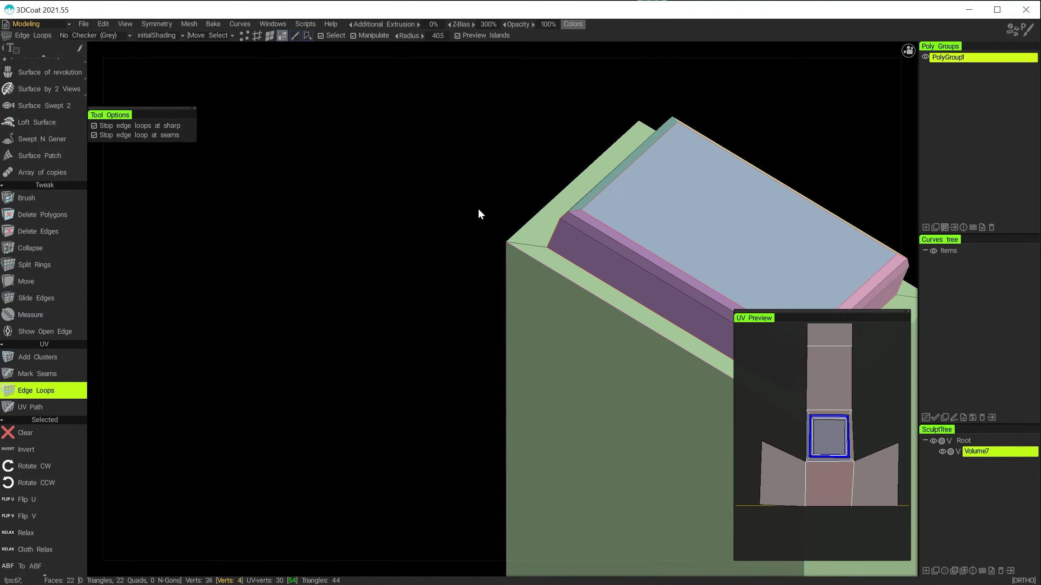
left_click_drag(581, 235, 344, 267, "alt")
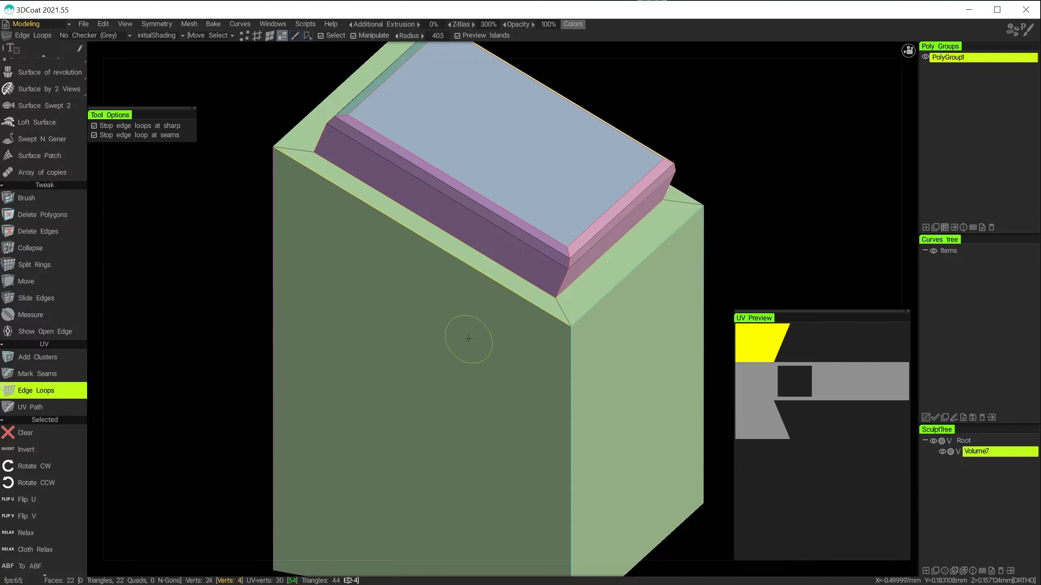
left_click_drag(399, 348, 360, 278, "alt")
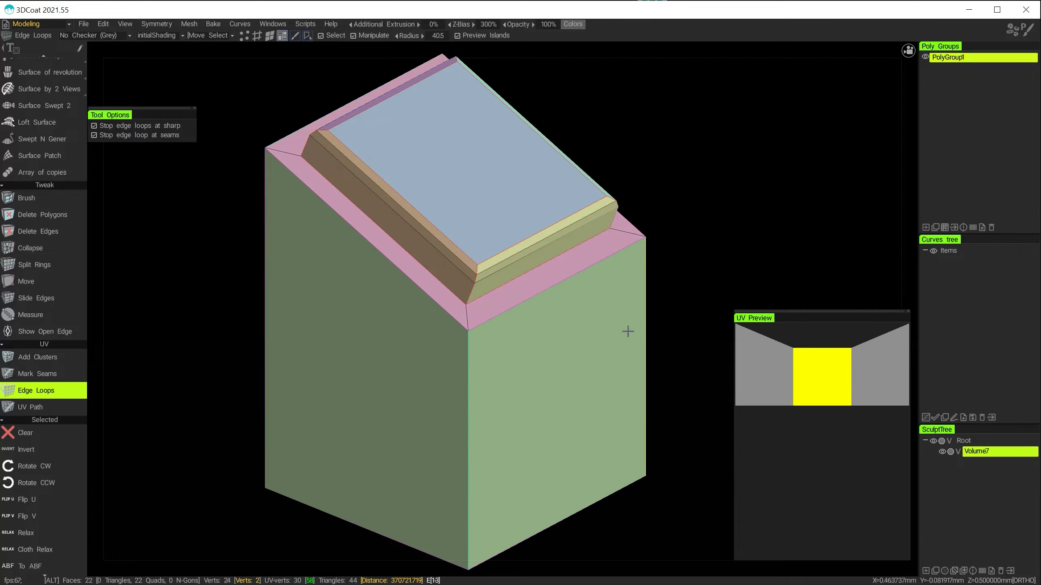
Step: Mark the upper edge of the back wall as a seam so the sloped ledge becomes its own UV island
left_click_drag(623, 328, 494, 348, "alt")
middle_click_drag(493, 347, 351, 396, "alt")
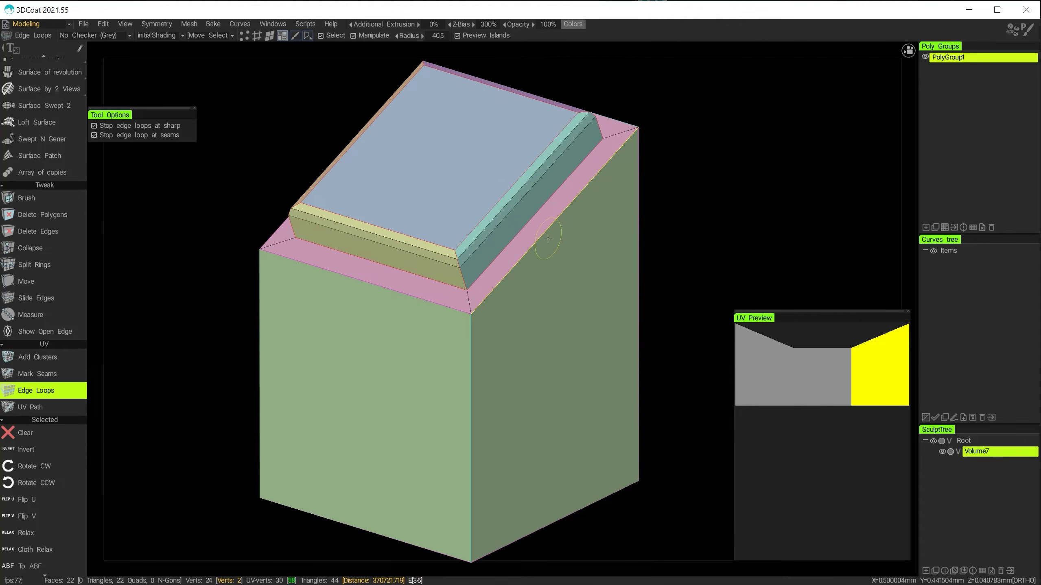
left_click_drag(602, 255, 566, 315, "alt")
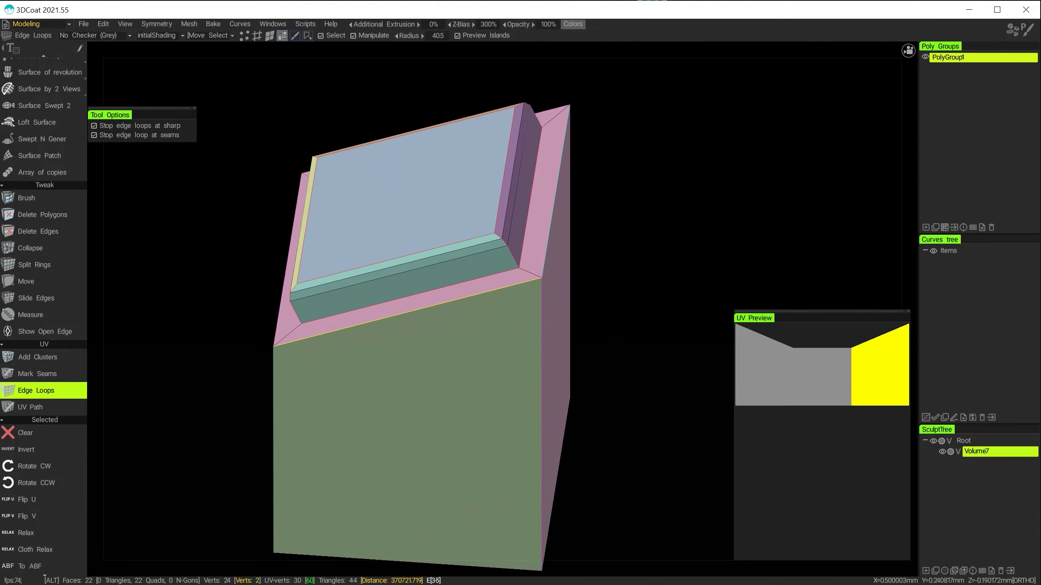
left_click(547, 240)
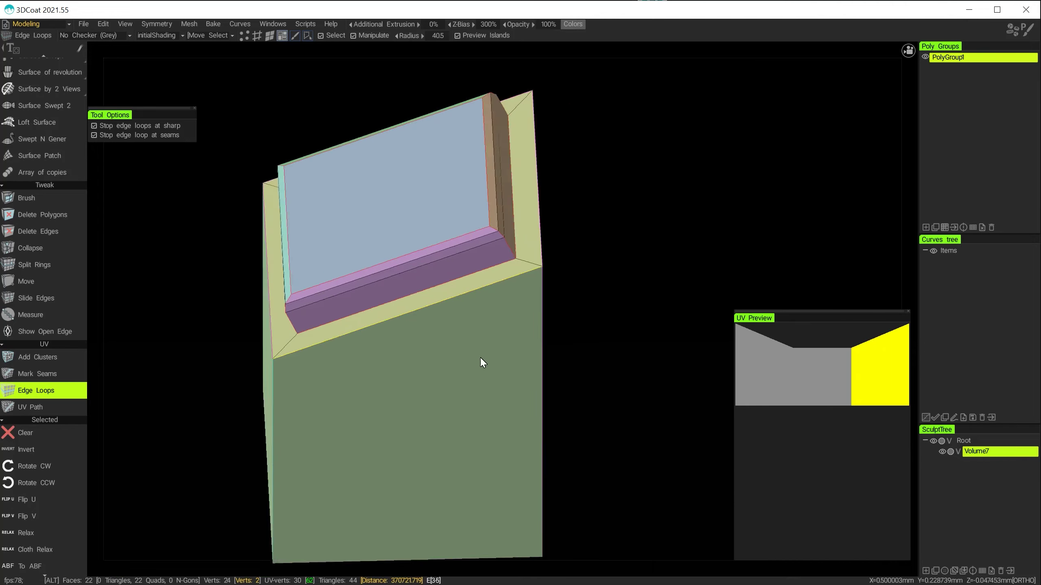
Step: Examine the islands of the front, side, ledge, back and bottom faces in the UV Preview
left_click_drag(480, 356, 383, 385, "alt")
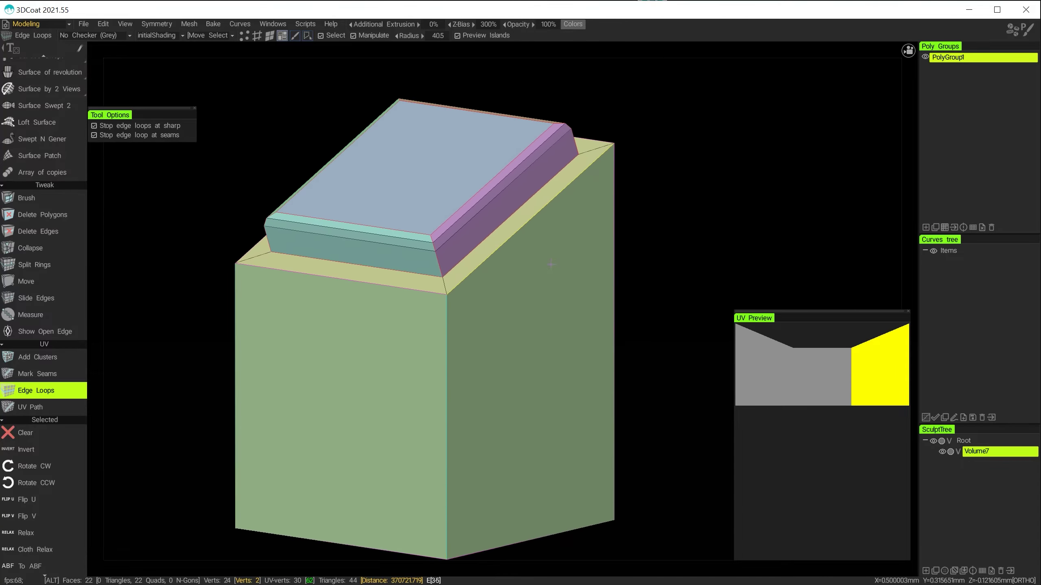
left_click(384, 385)
left_click_drag(441, 351, 396, 363, "alt")
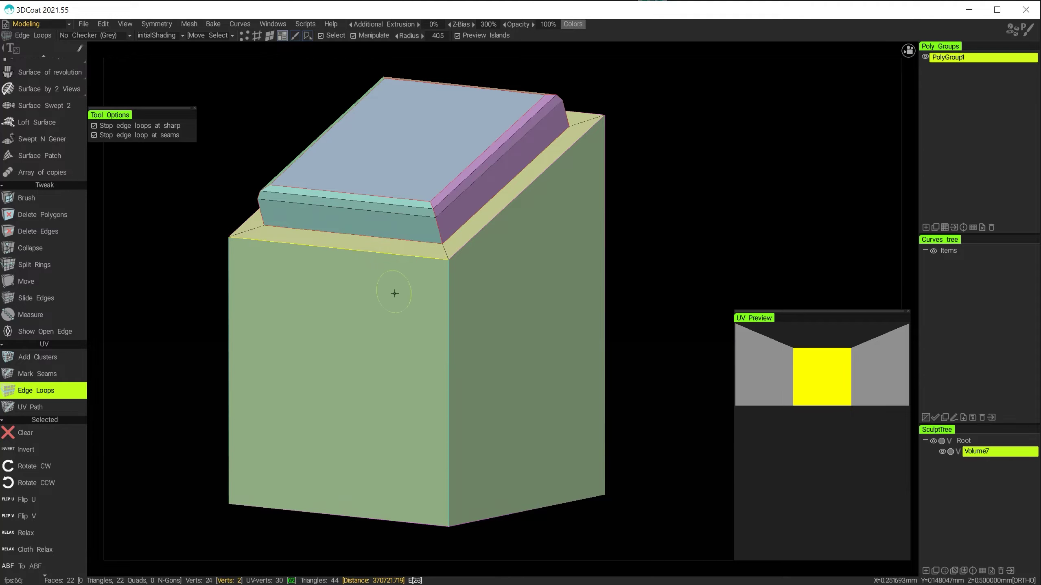
left_click_drag(393, 293, 406, 321, "alt")
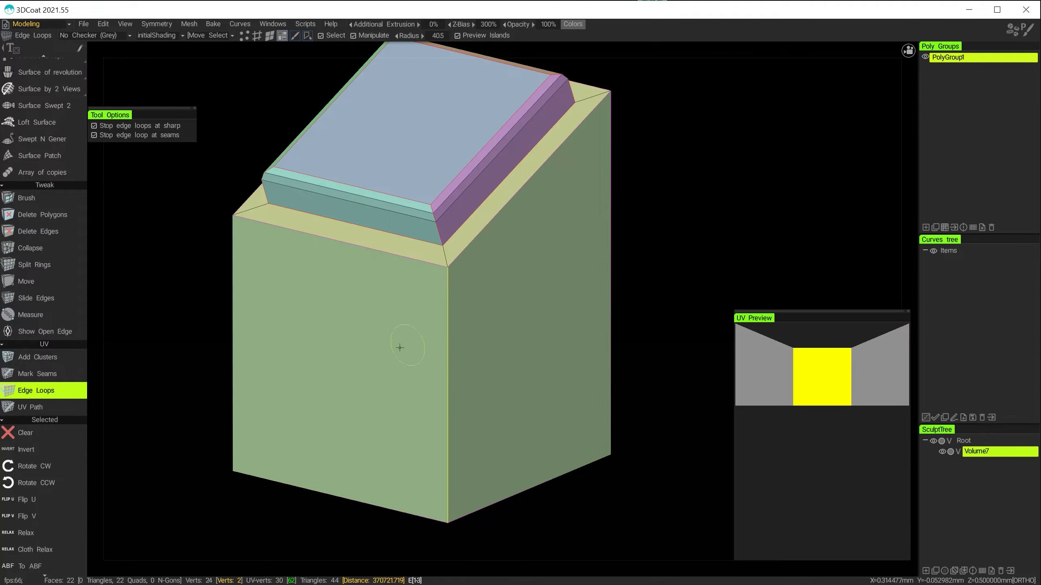
left_click_drag(399, 349, 428, 333, "alt")
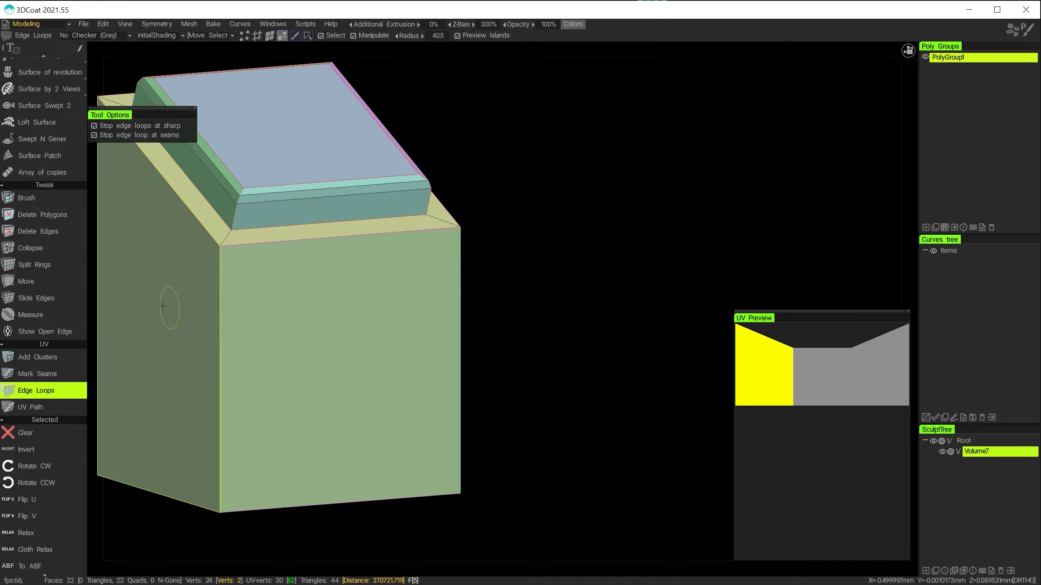
left_click_drag(348, 314, 448, 317, "alt")
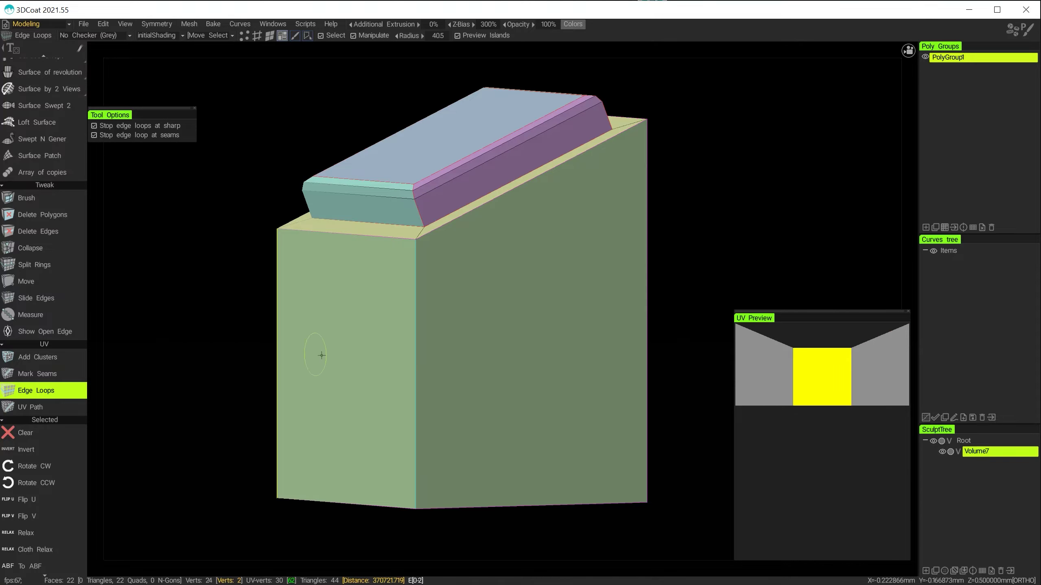
left_click_drag(363, 360, 388, 262, "alt")
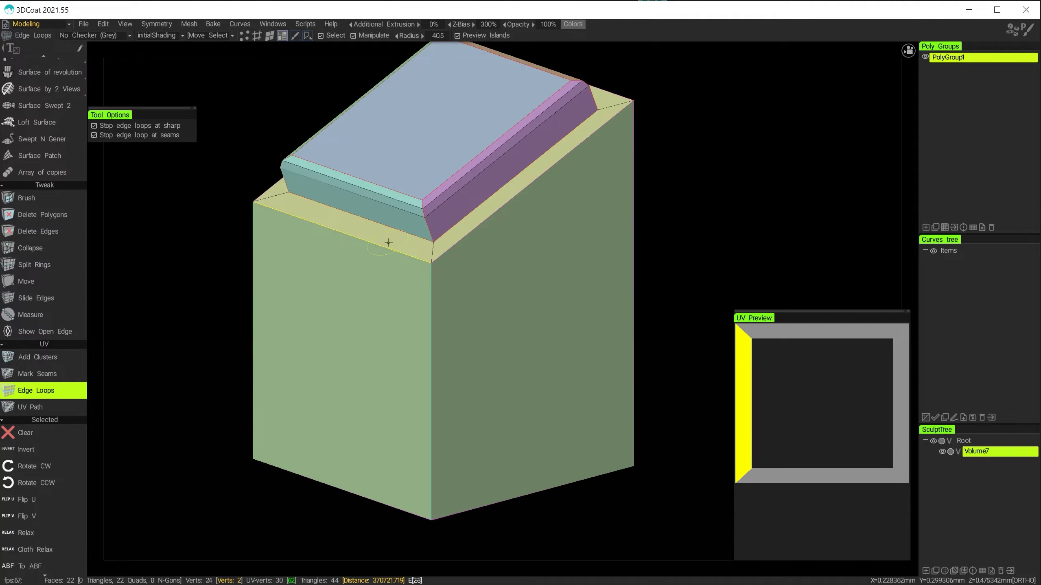
left_click_drag(389, 242, 482, 288, "alt")
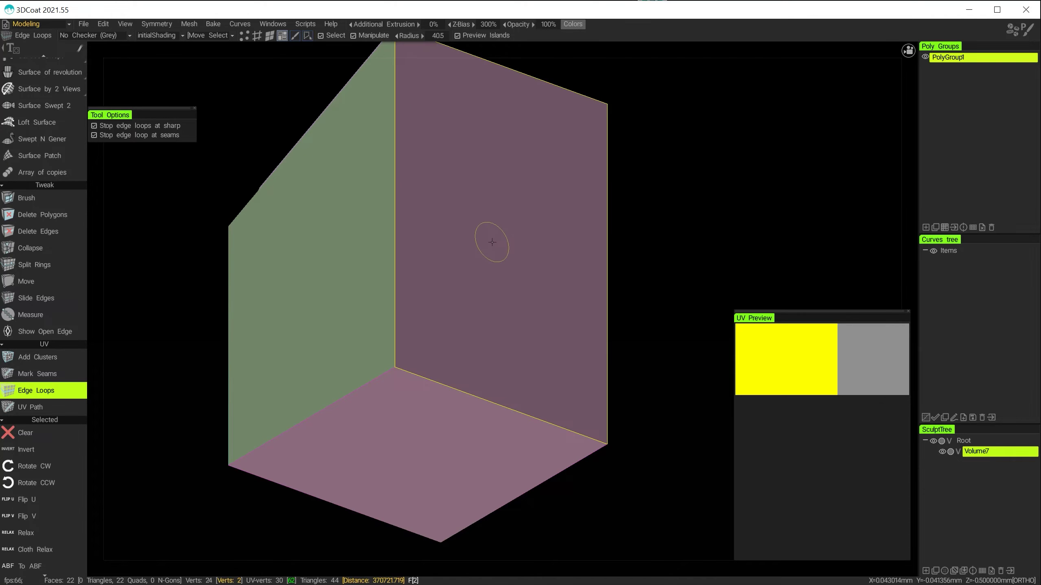
scroll(488, 249, "down", 5)
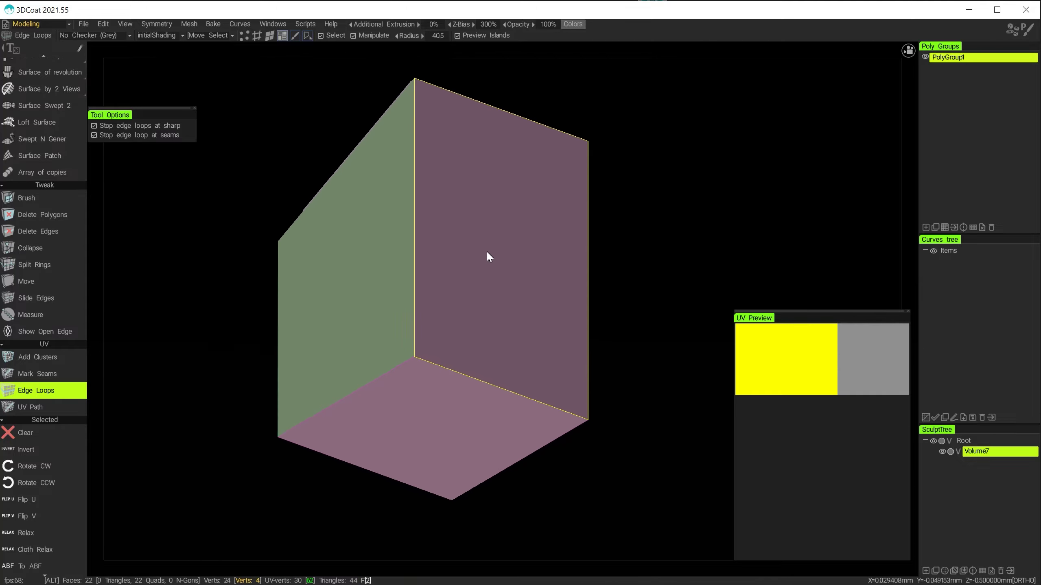
left_click_drag(486, 251, 475, 314, "alt")
scroll(514, 294, "up", 2)
middle_click_drag(592, 285, 546, 291, "alt")
left_click_drag(546, 291, 516, 300, "alt")
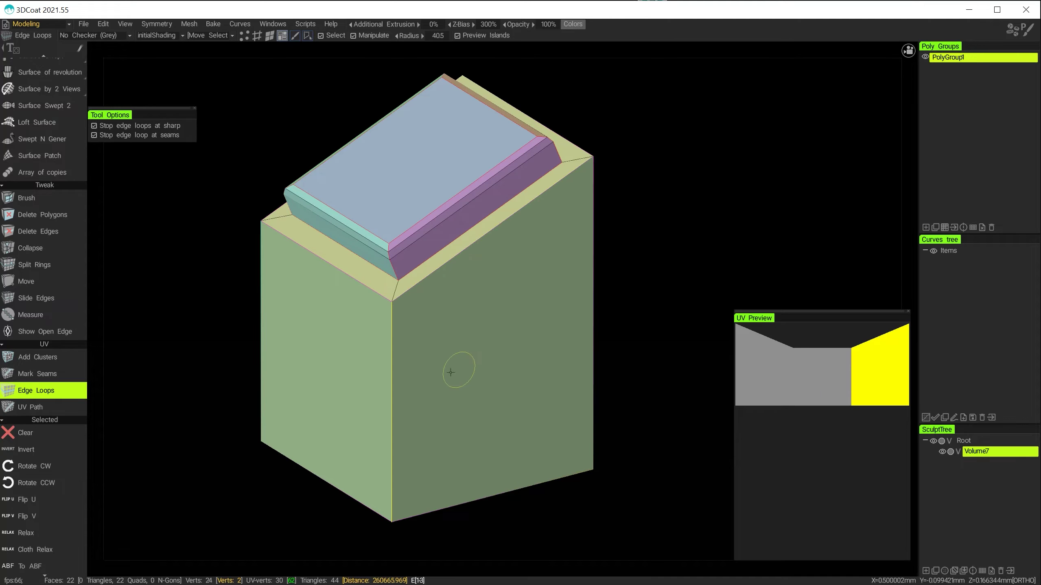
left_click_drag(423, 335, 549, 324, "alt")
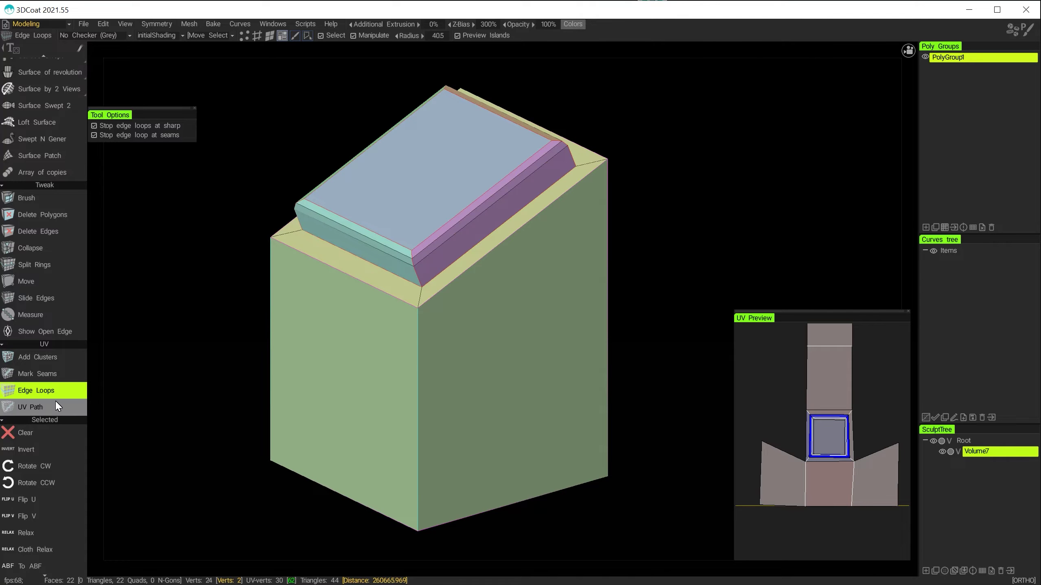
Step: Unwrap the mesh along the marked seams and check the whole layout in the UV Preview
scroll(40, 382, "down", 10)
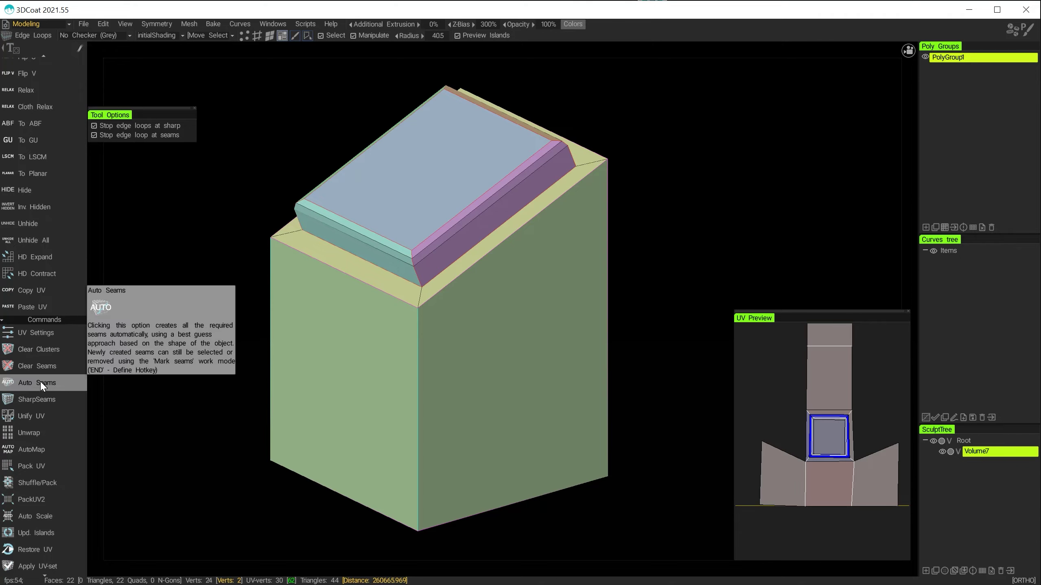
scroll(41, 381, "down", 2)
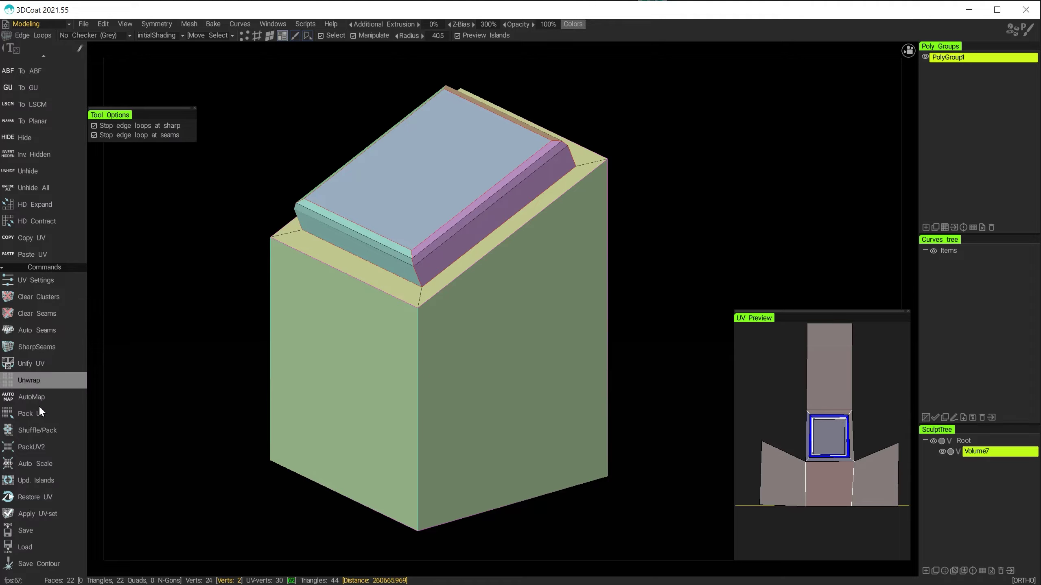
left_click(31, 380)
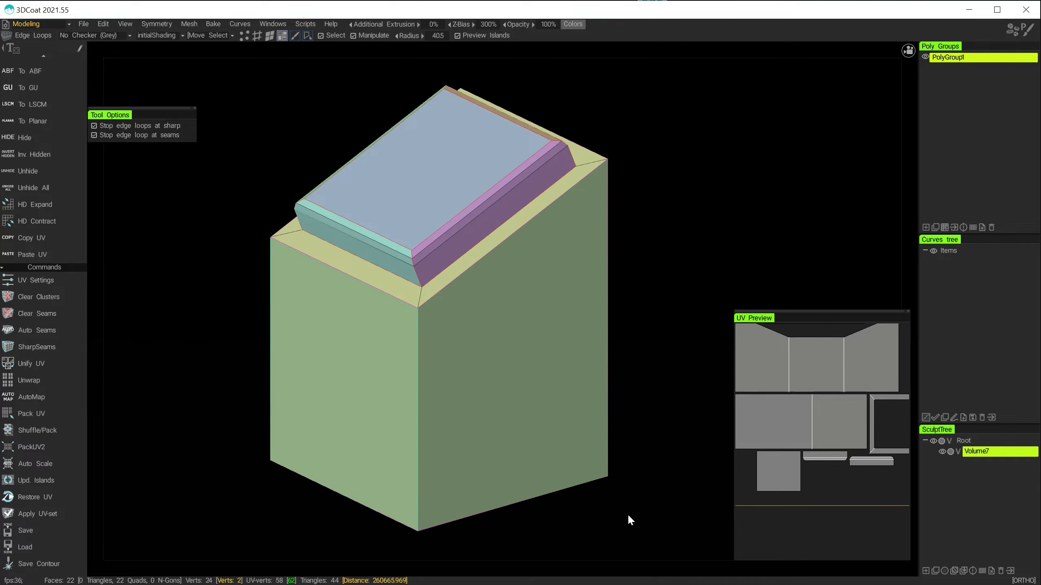
scroll(770, 441, "down", 3)
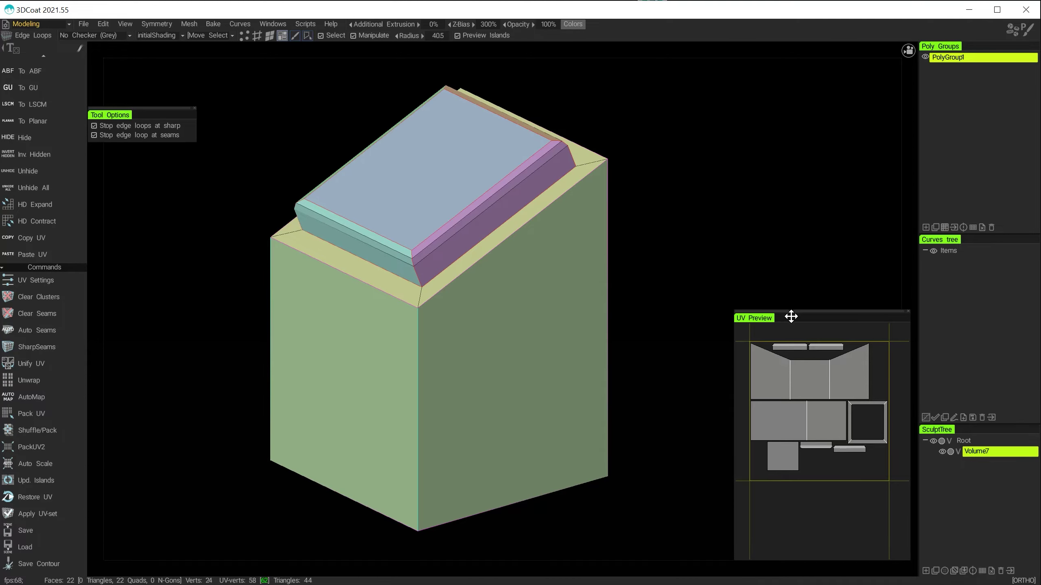
Step: Reposition and enlarge the UV Preview beside the model so the whole UV layout fits in it
left_click_drag(792, 317, 696, 191)
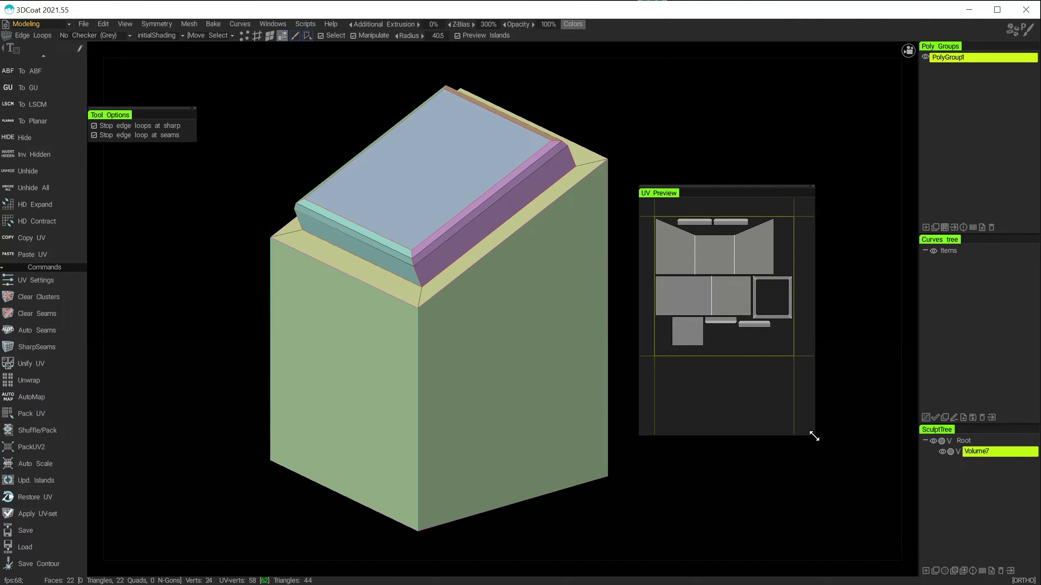
left_click_drag(814, 436, 888, 533)
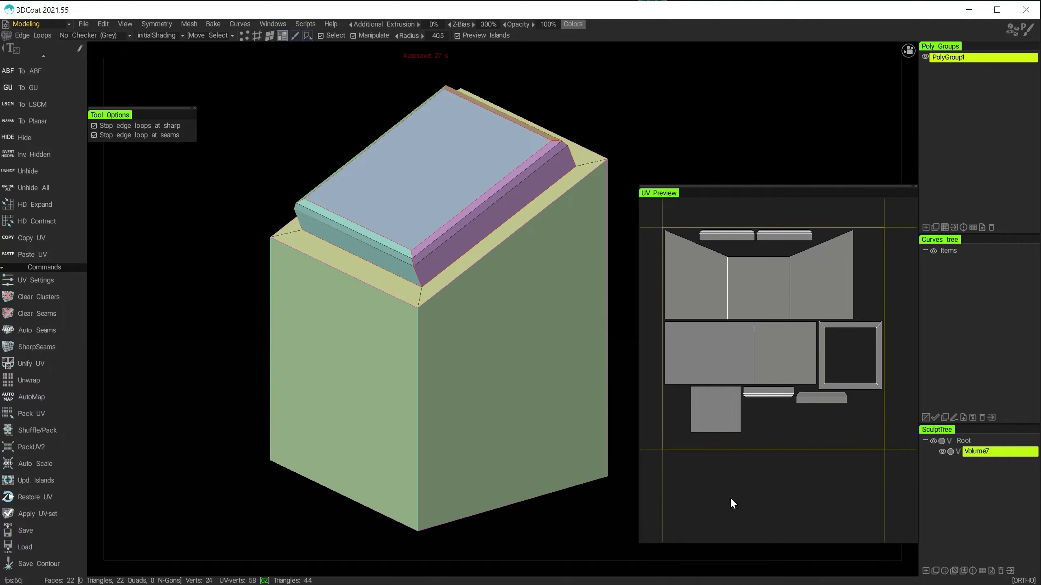
scroll(492, 479, "down", 3)
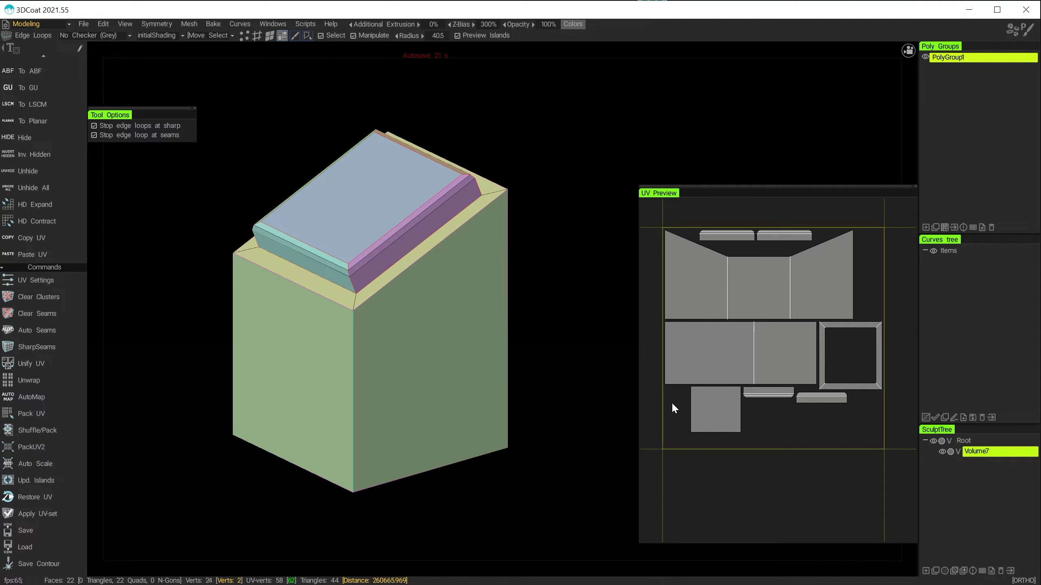
key("alt")
left_click_drag(638, 320, 550, 320)
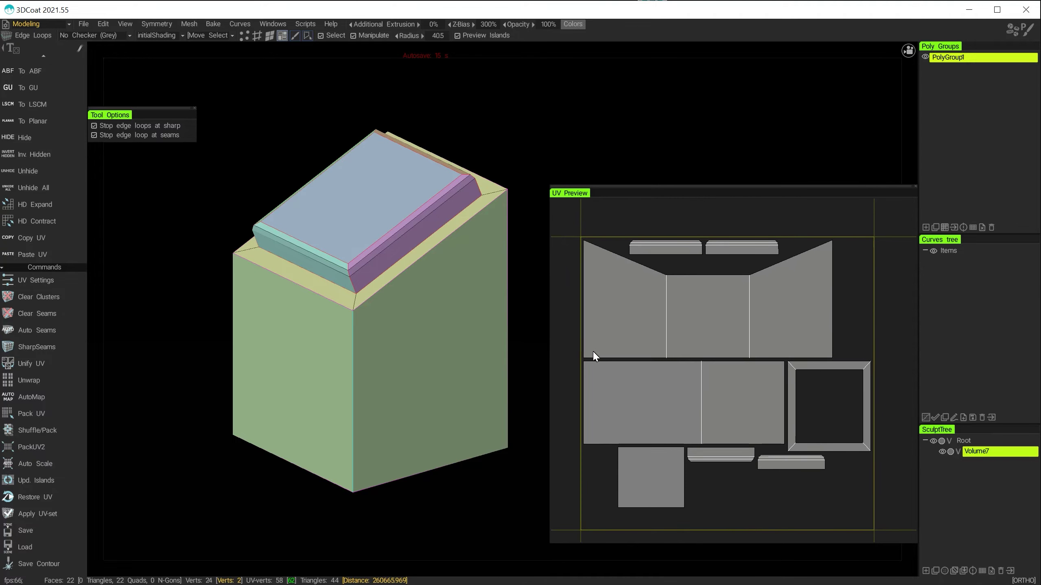
right_click_drag(678, 259, 714, 303, "alt")
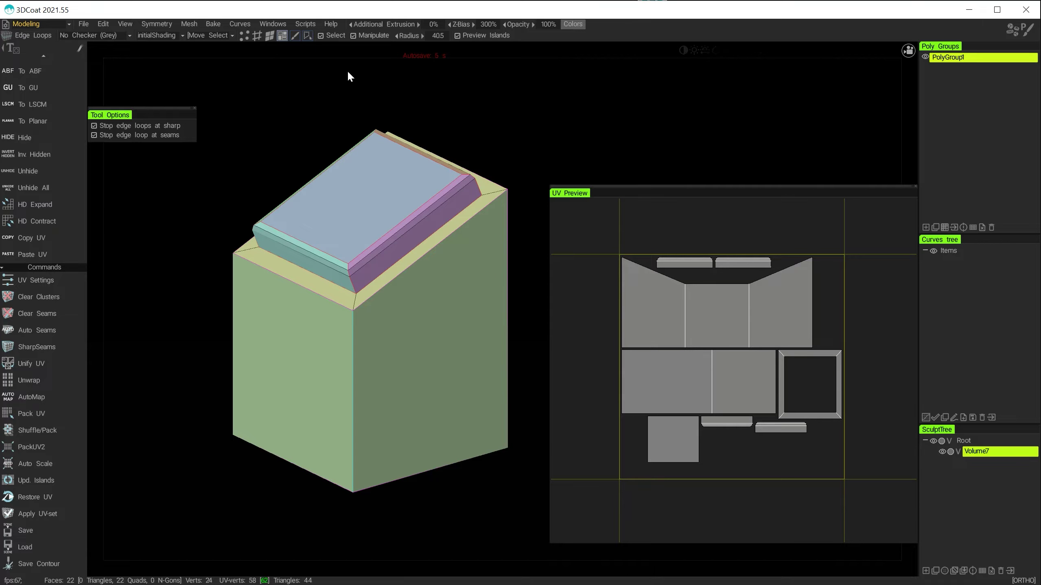
Step: Select the sloped top face's square UV island and shift it slightly away from the neighbouring islands
left_click(282, 36)
left_click(678, 453)
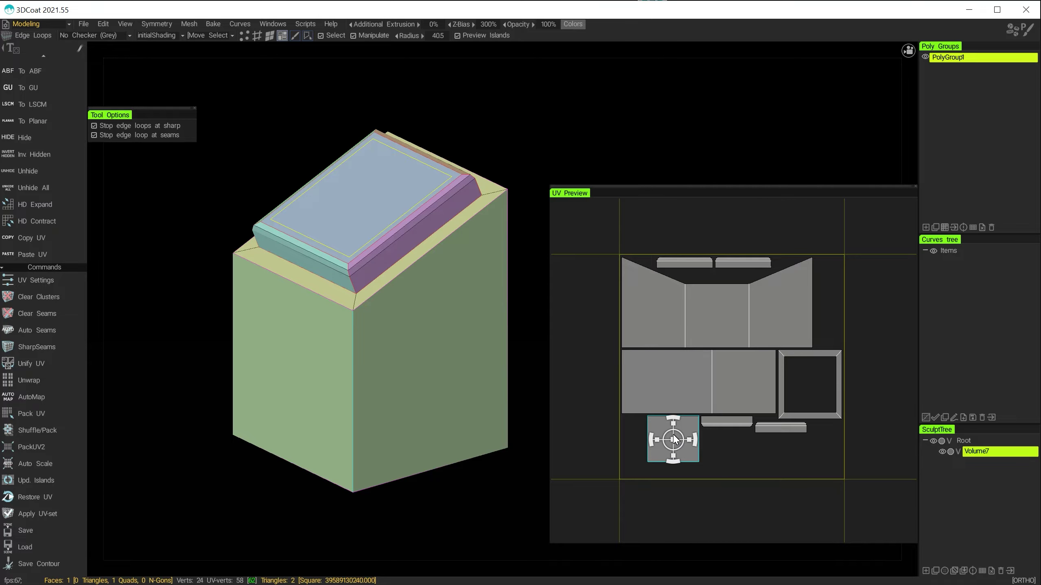
mouse_move(674, 436)
left_mouse_down()
mouse_move(673, 466)
mouse_move(782, 392)
mouse_move(681, 441)
left_mouse_up()
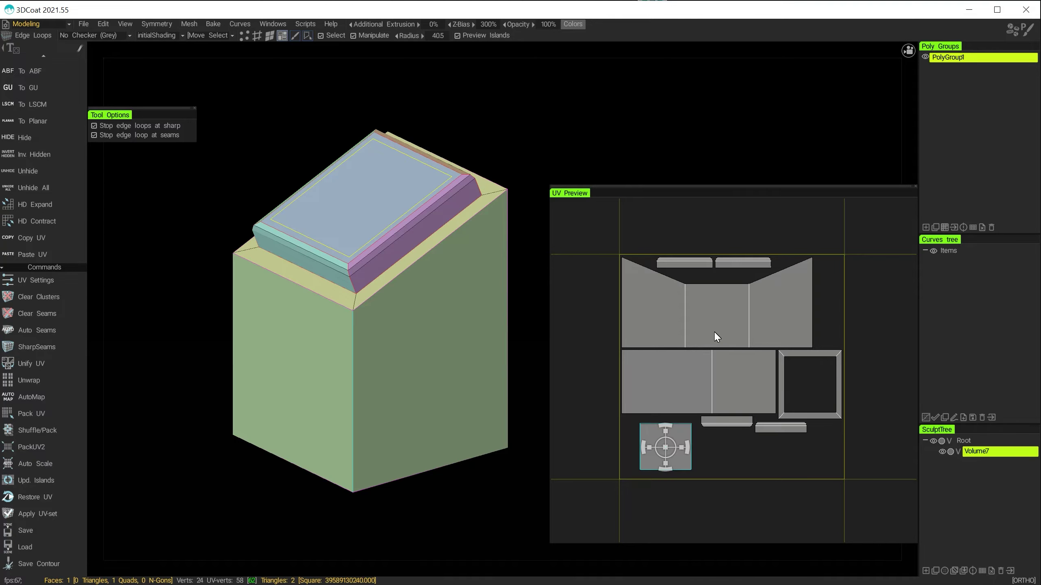
Step: Stack the purple bevelled side strip's UV island with the opposite side strip's island using Copy UV and Paste UV
scroll(715, 336, "up", 3)
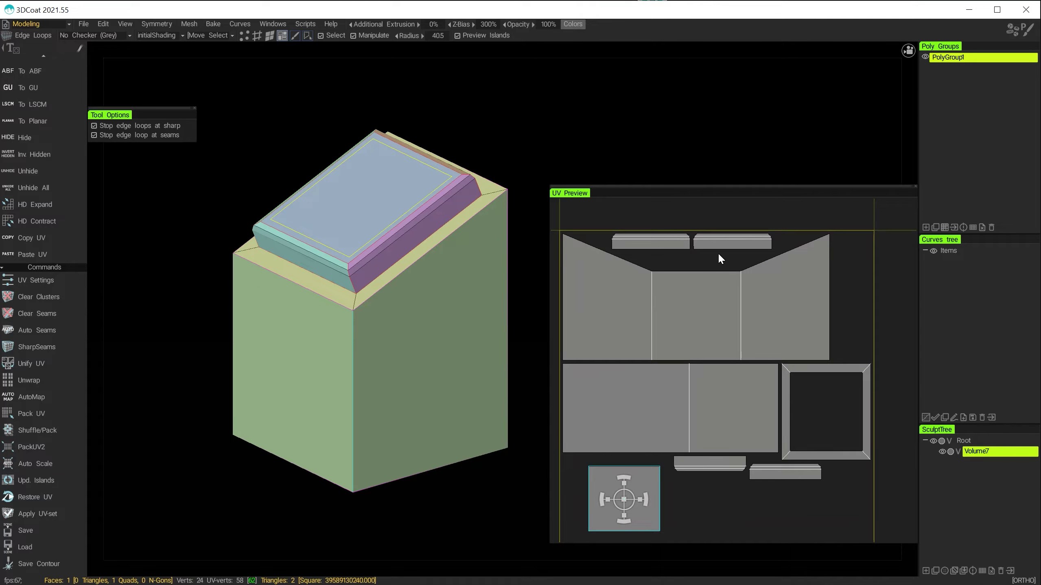
left_click(655, 241)
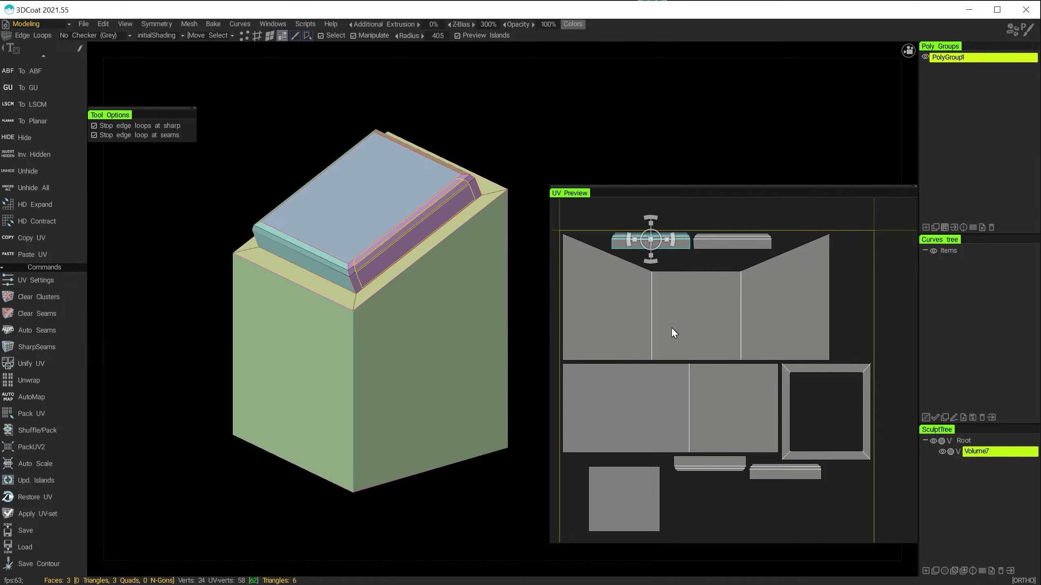
key("space")
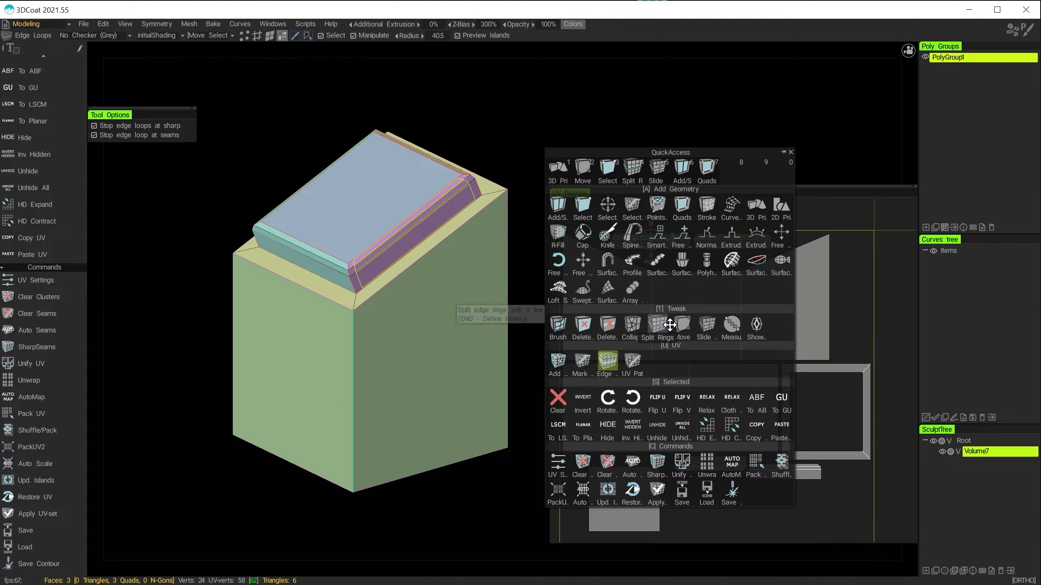
left_click(756, 429)
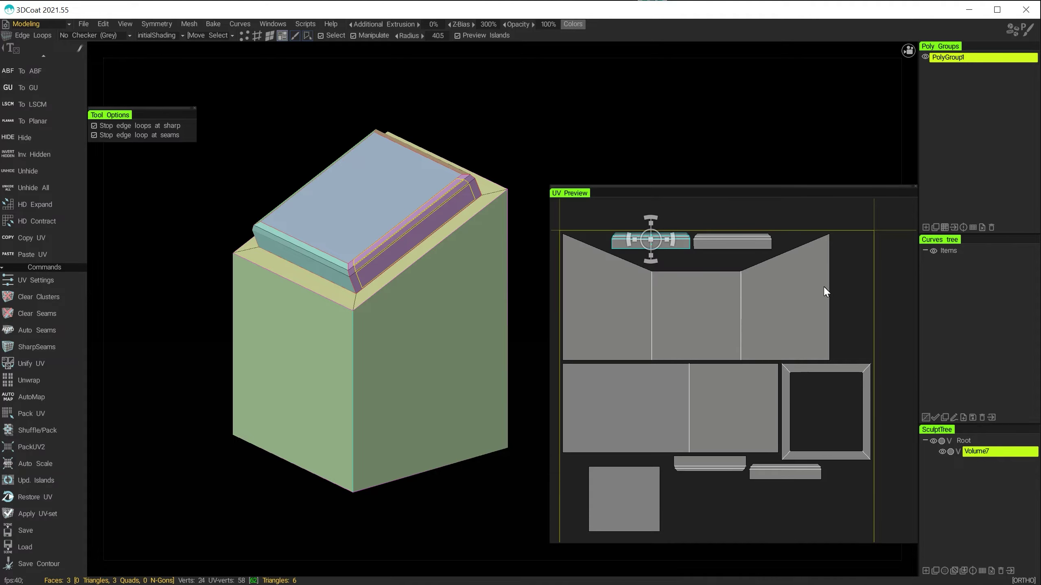
left_click(720, 248)
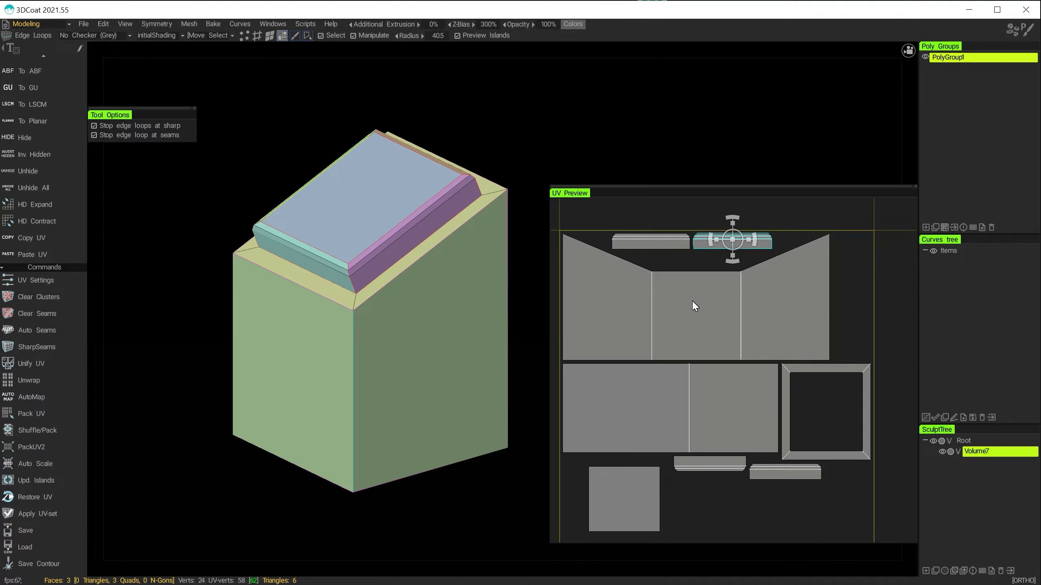
key("space")
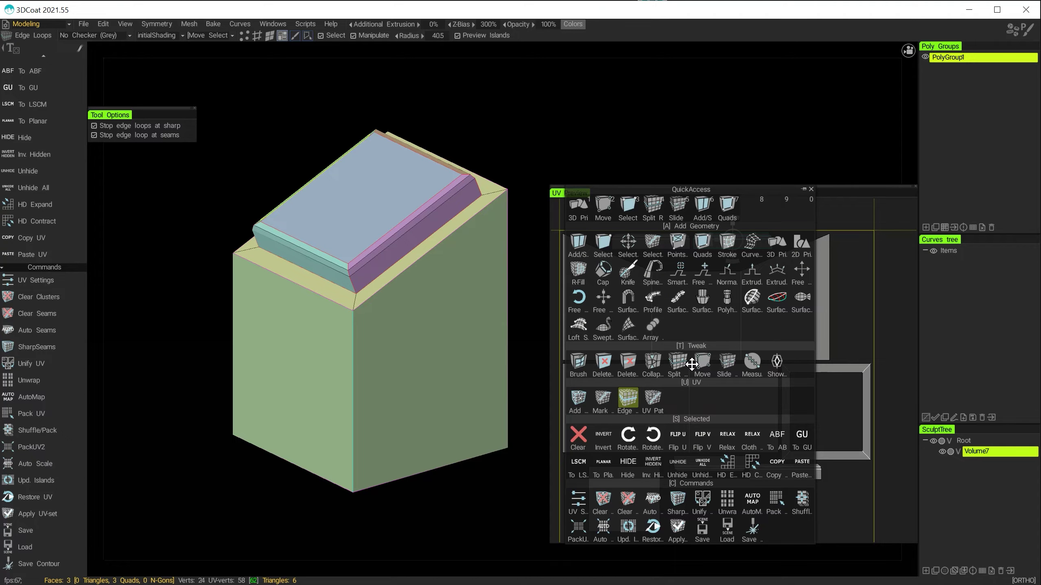
left_click(801, 471)
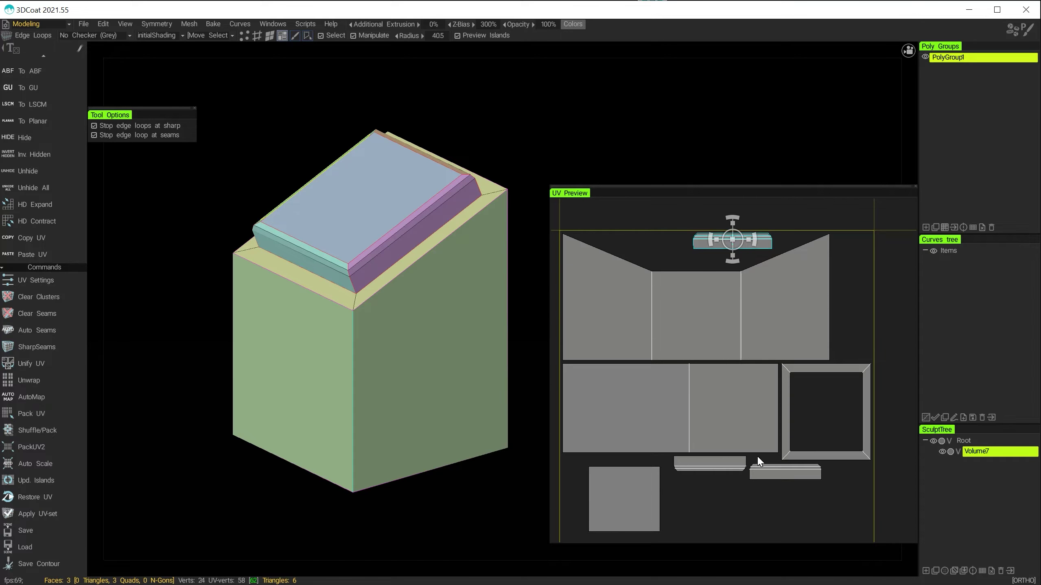
Step: Copy the teal front strip's UV island and paste it with the stacked side strips above the wall islands
left_click(778, 473)
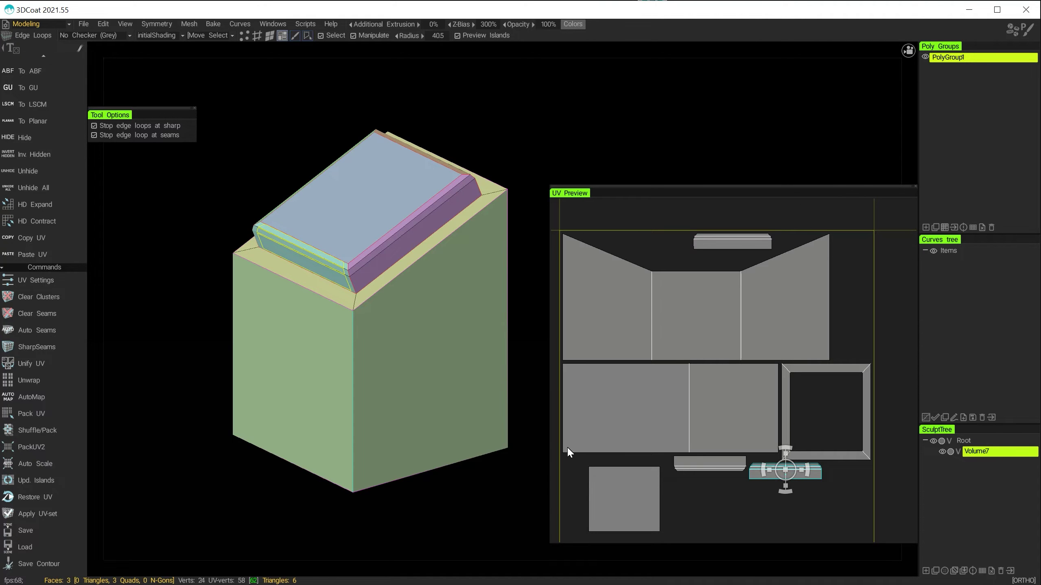
key("space")
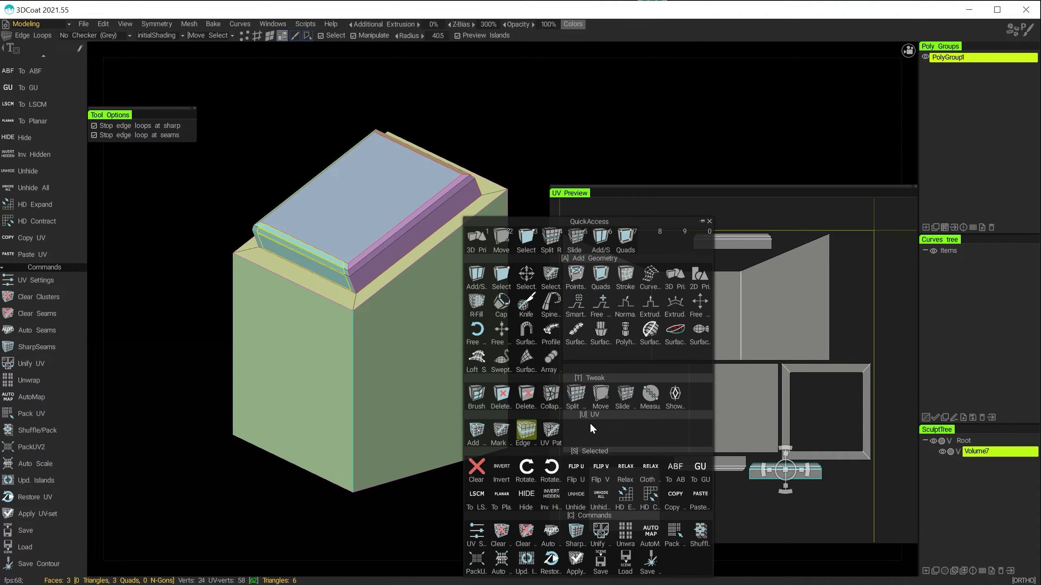
left_click(675, 493)
left_click(727, 244)
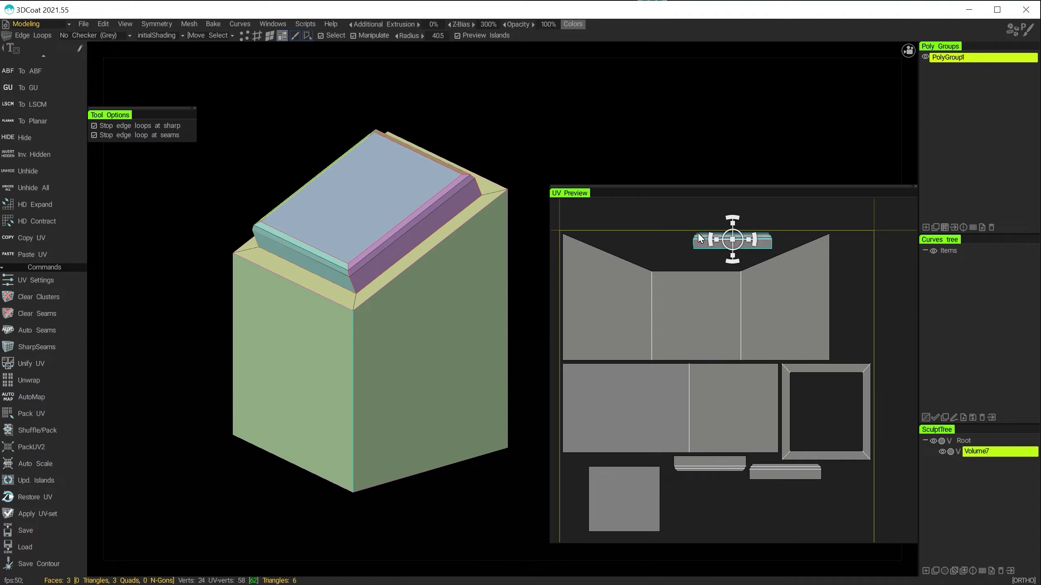
key("space")
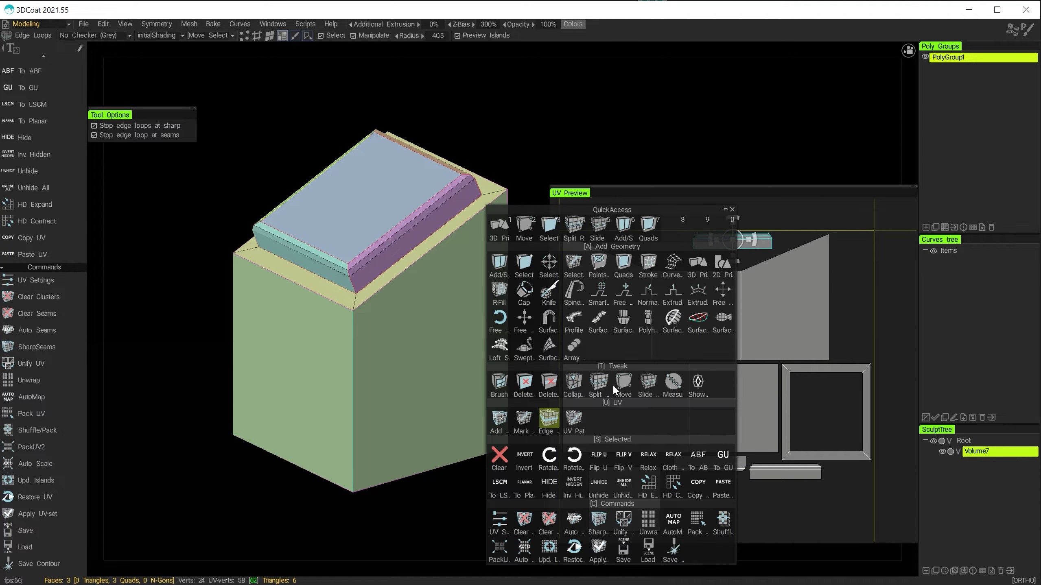
left_click(720, 483)
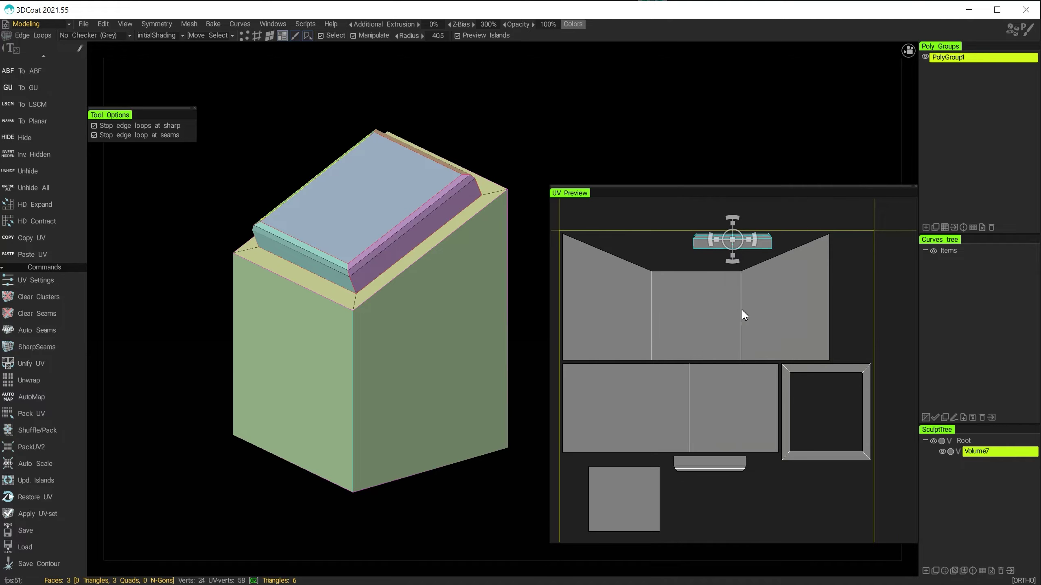
Step: Turn the back strip's UV island upside down with two quarter-turn rotations to match the other strips' orientation
left_click(694, 461)
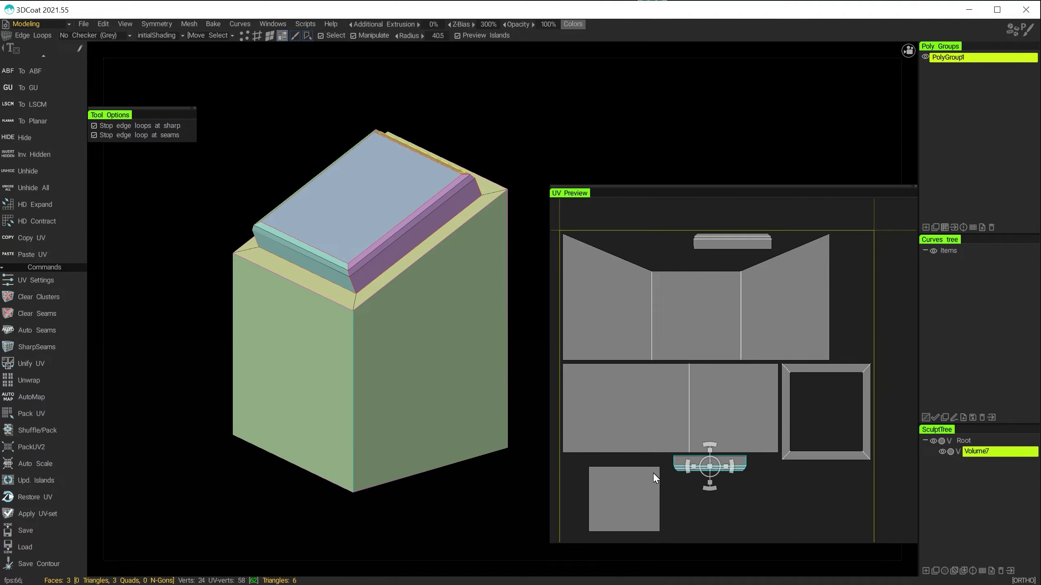
key("space")
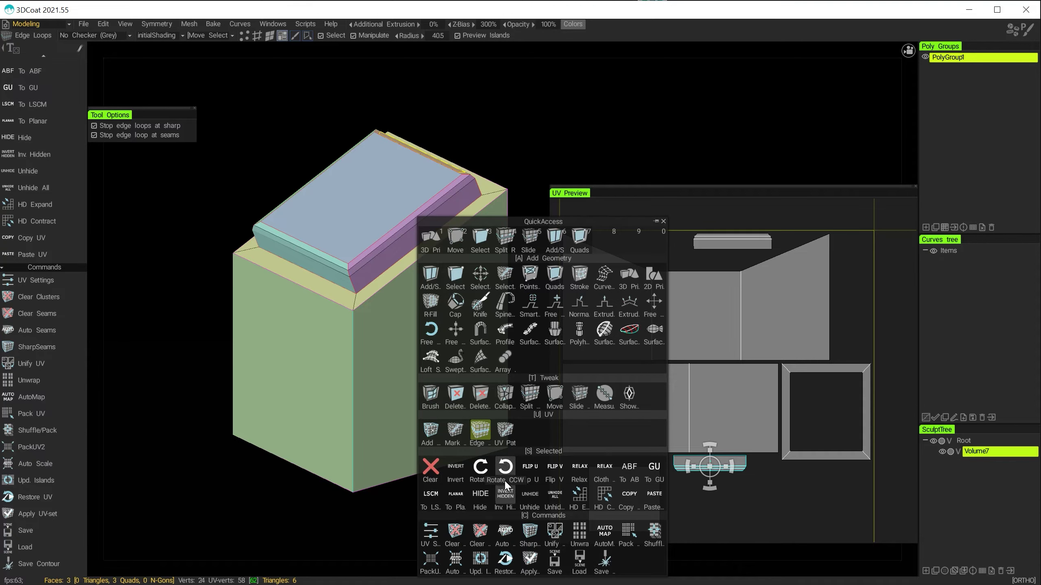
left_click(480, 466)
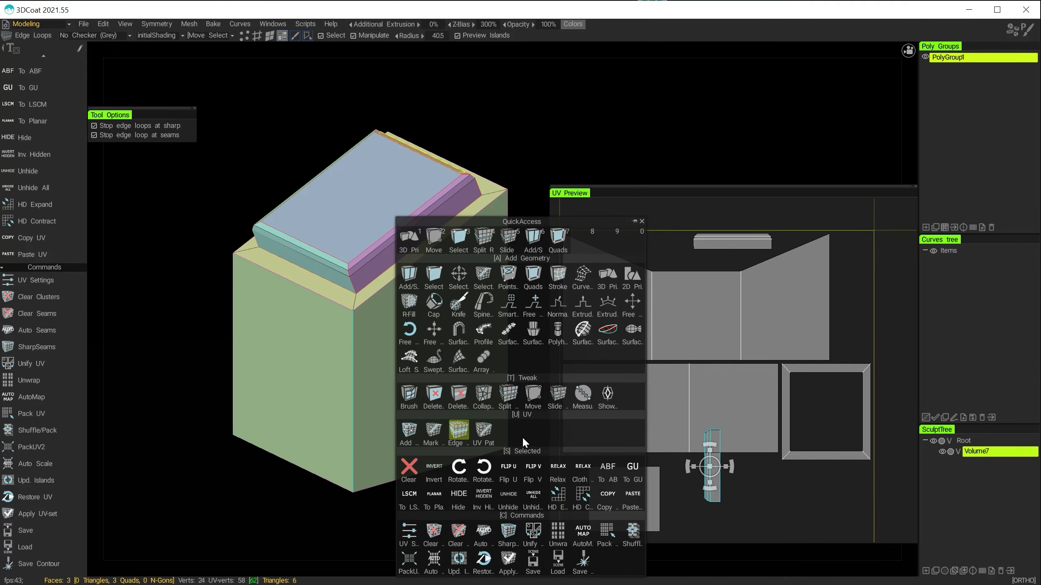
key("space")
left_click(482, 469)
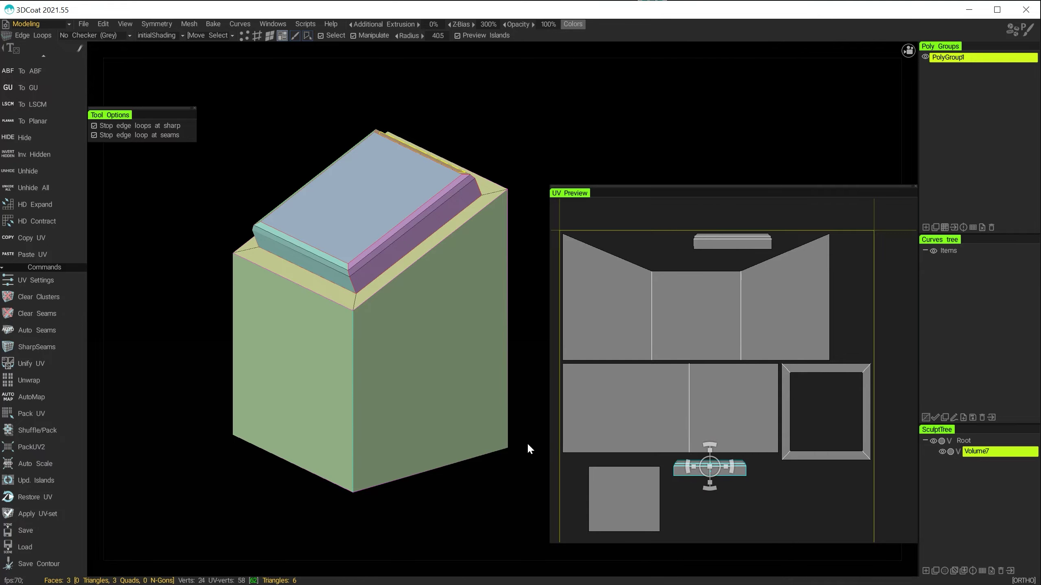
Step: Copy the rotated back strip's UV island and paste it onto the stack of the other three strips
key("space")
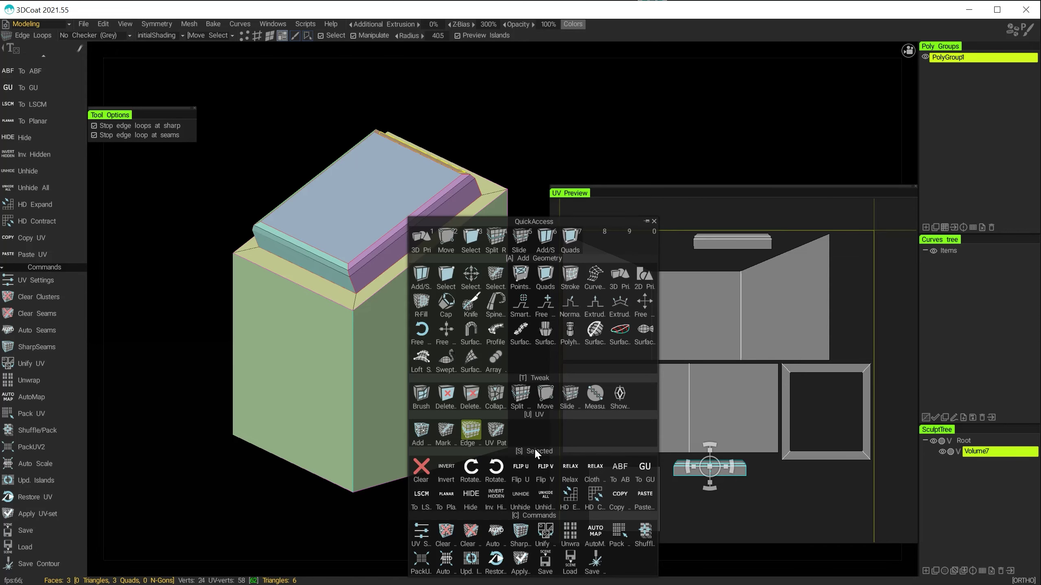
left_click(618, 492)
left_click(718, 243)
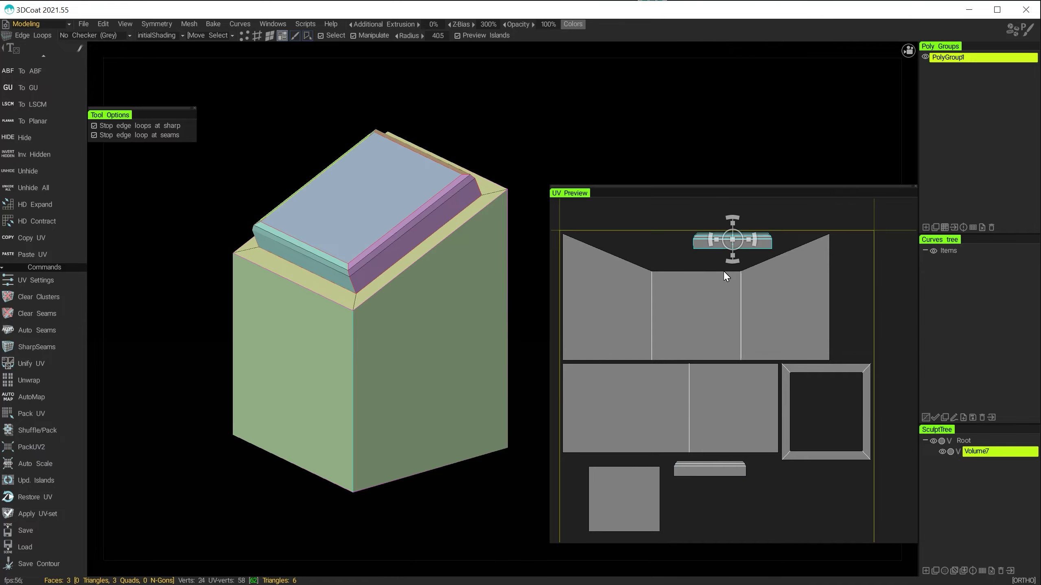
key("space")
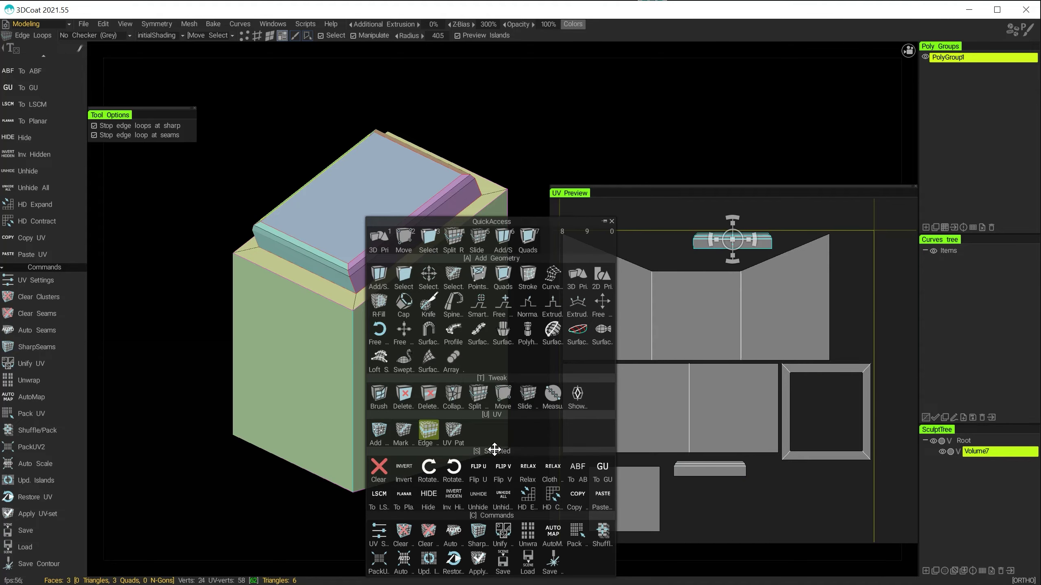
left_click(603, 495)
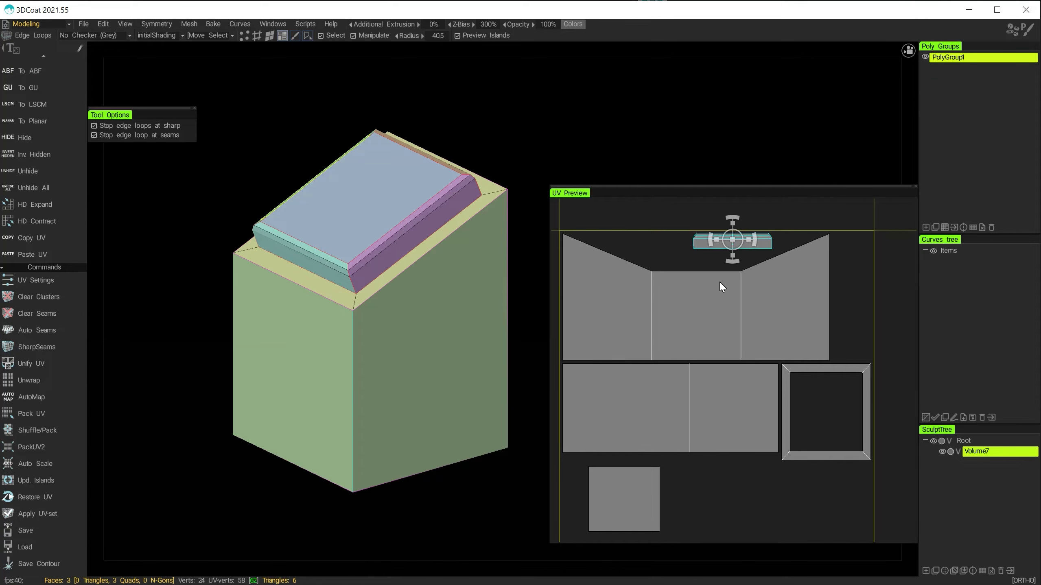
Step: Select all four stacked strip islands with a rectangular selection and move them together to the centre of the gap above the middle wall island
scroll(706, 244, "up", 5)
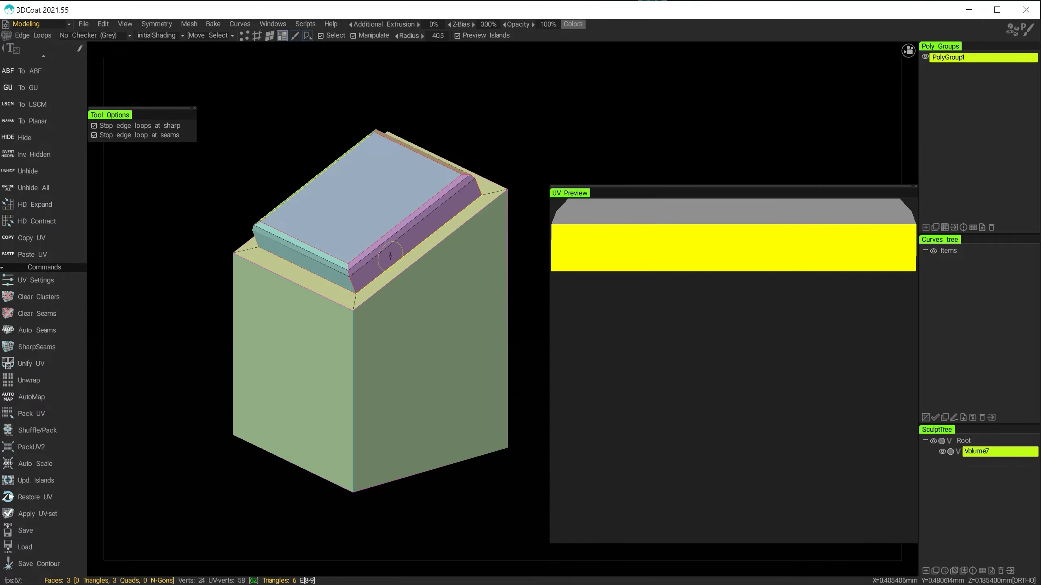
scroll(800, 250, "down", 5)
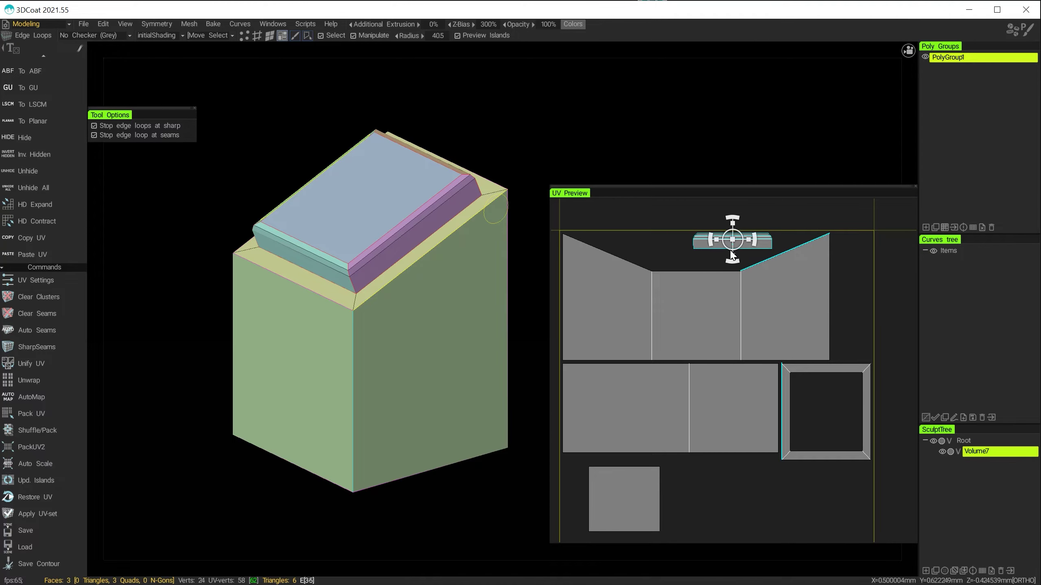
left_click(80, 50)
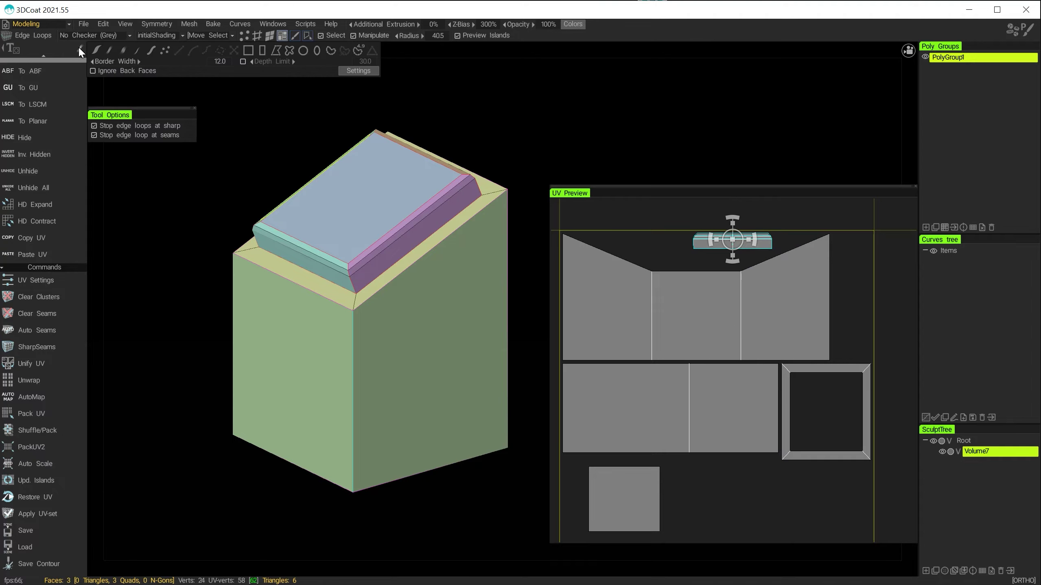
left_click(263, 51)
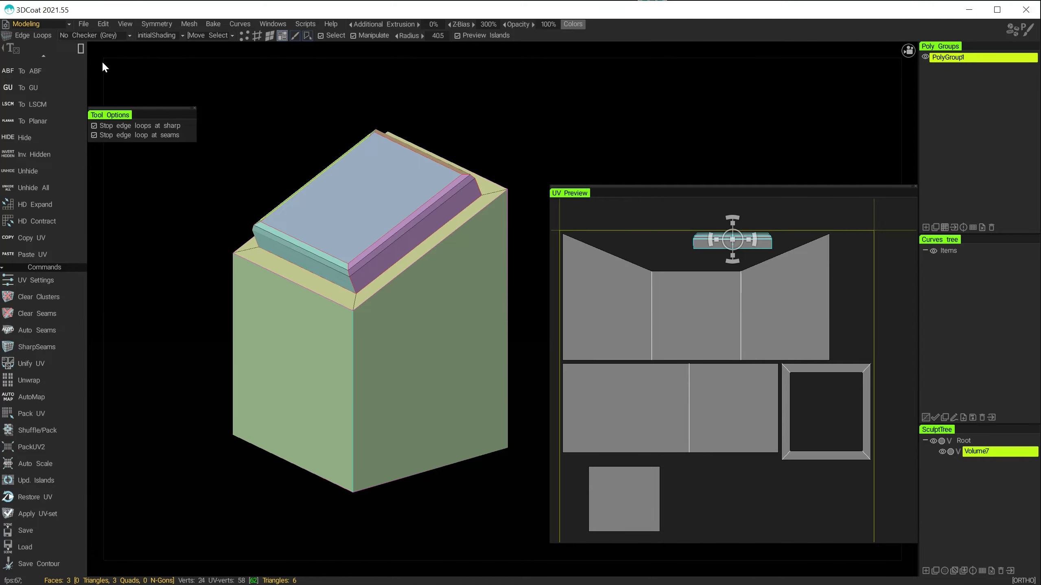
left_click_drag(675, 216, 779, 264)
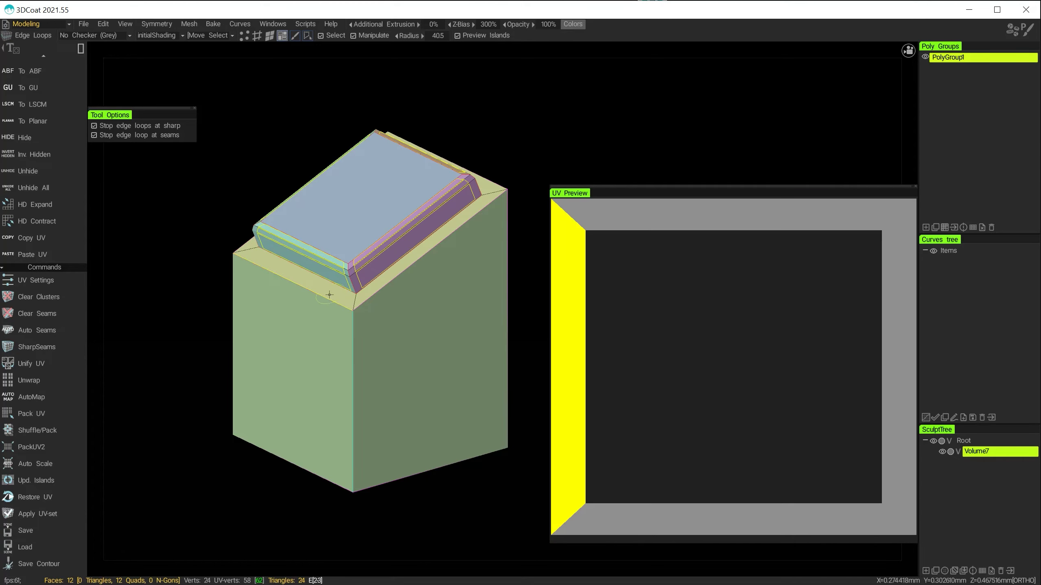
left_click_drag(287, 301, 342, 284, "alt")
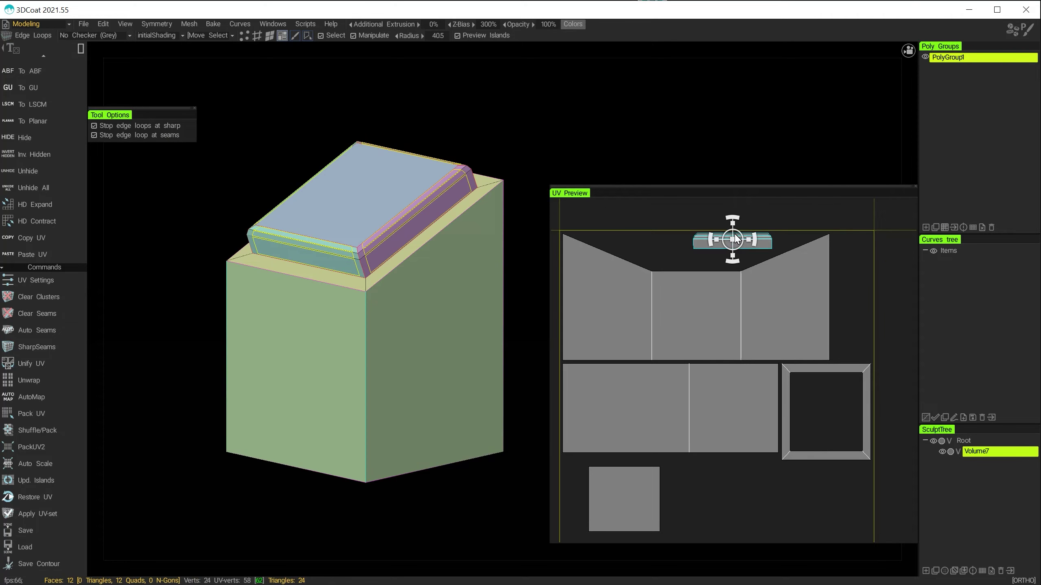
left_click_drag(735, 234, 696, 244)
right_click_drag(686, 252, 702, 289, "alt")
middle_click_drag(701, 288, 724, 294)
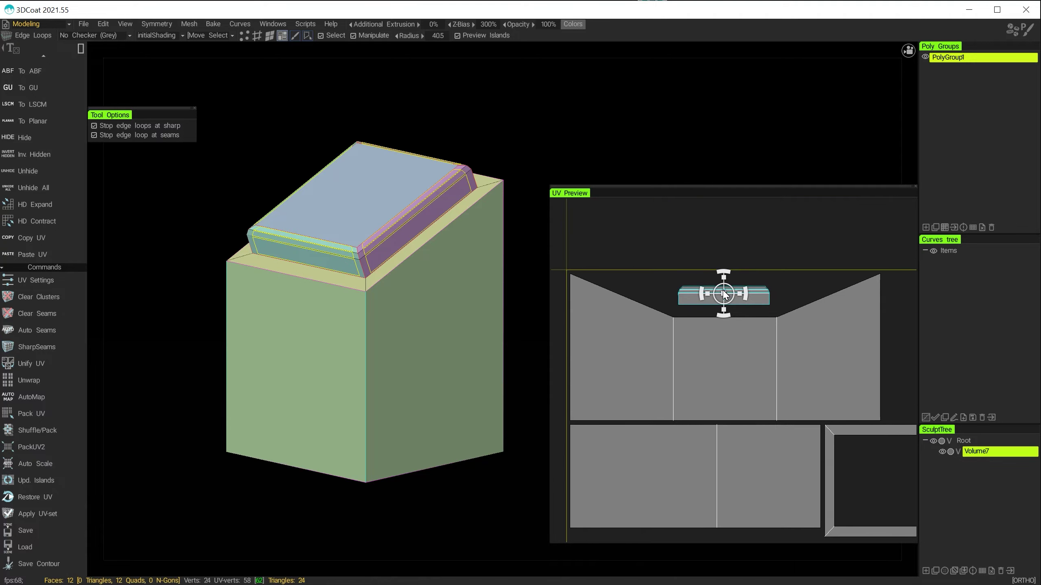
left_click_drag(725, 294, 721, 292)
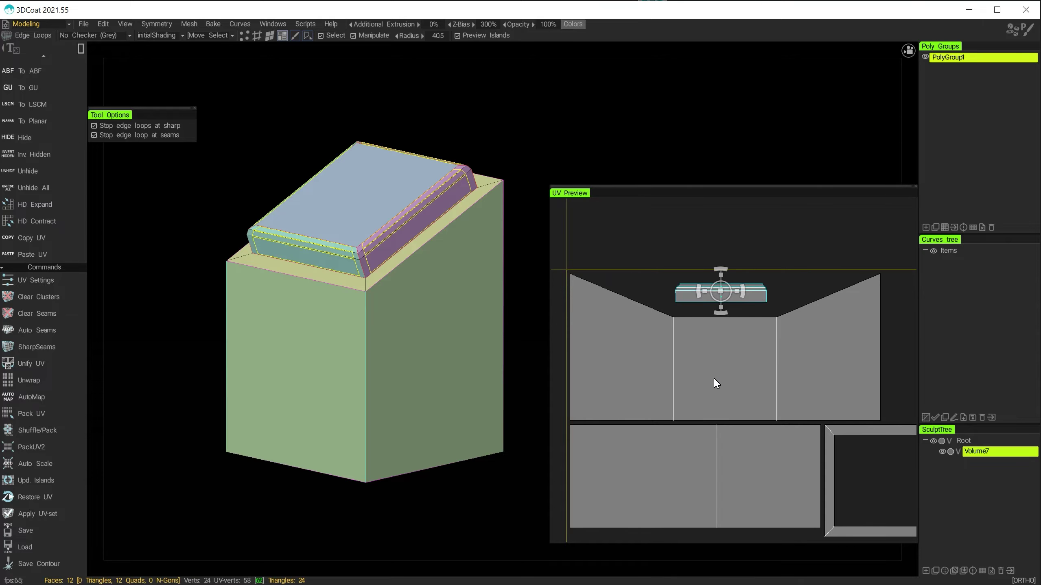
Step: Select the top face's square UV island and move it below the wall islands towards the hollow frame island
right_click_drag(783, 379, 749, 361, "alt")
middle_click_drag(748, 361, 748, 256)
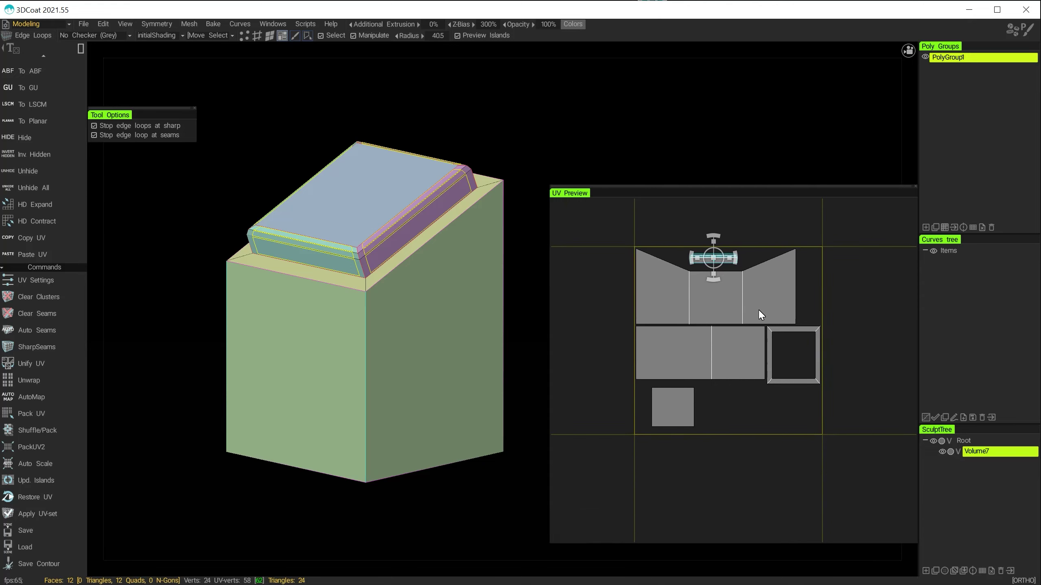
left_click(808, 287)
right_click_drag(748, 414, 753, 373, "alt")
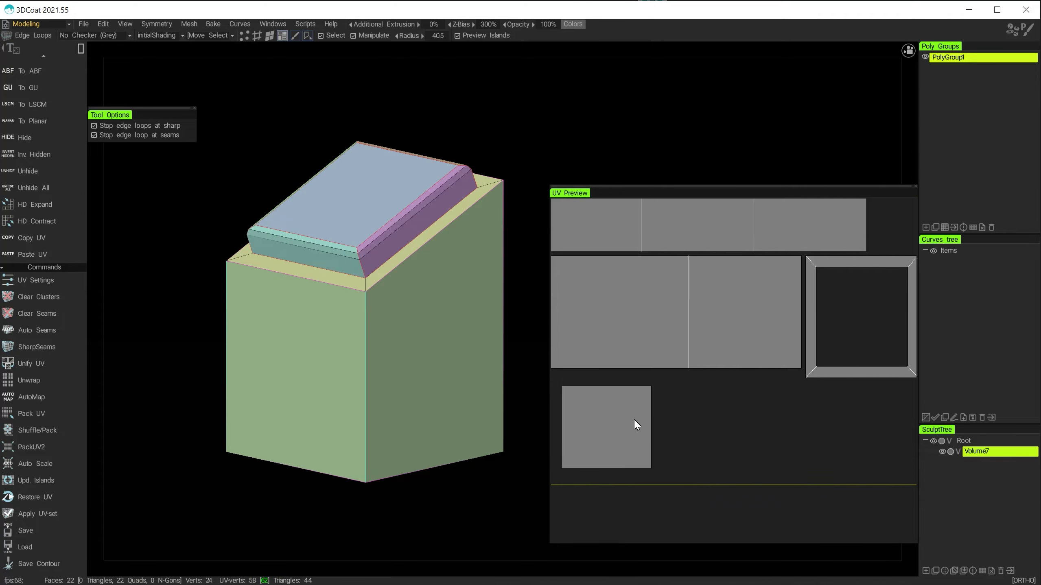
left_click_drag(690, 381, 556, 479)
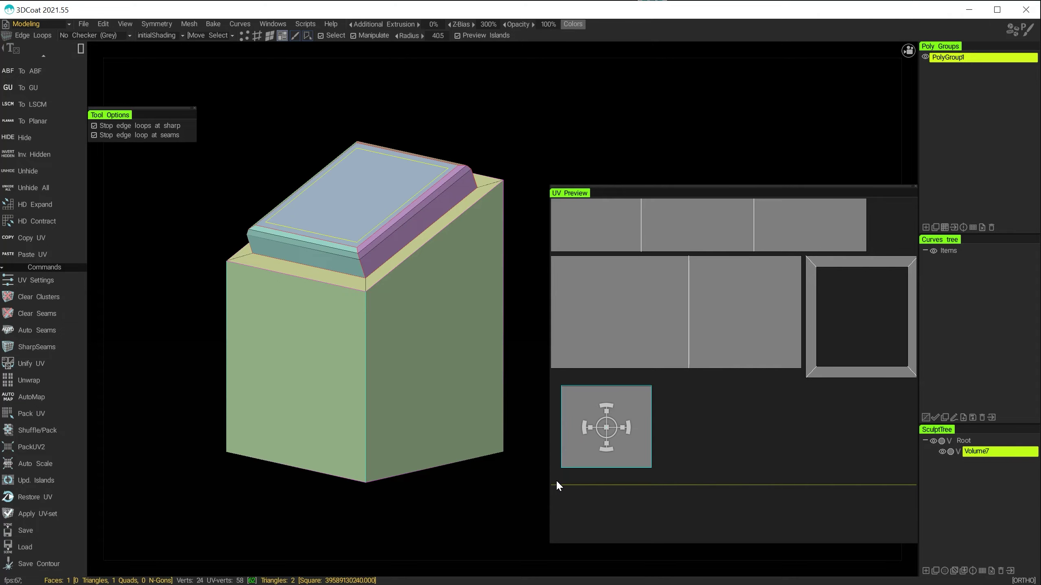
left_click_drag(607, 421, 743, 409)
right_click_drag(777, 361, 804, 341, "alt")
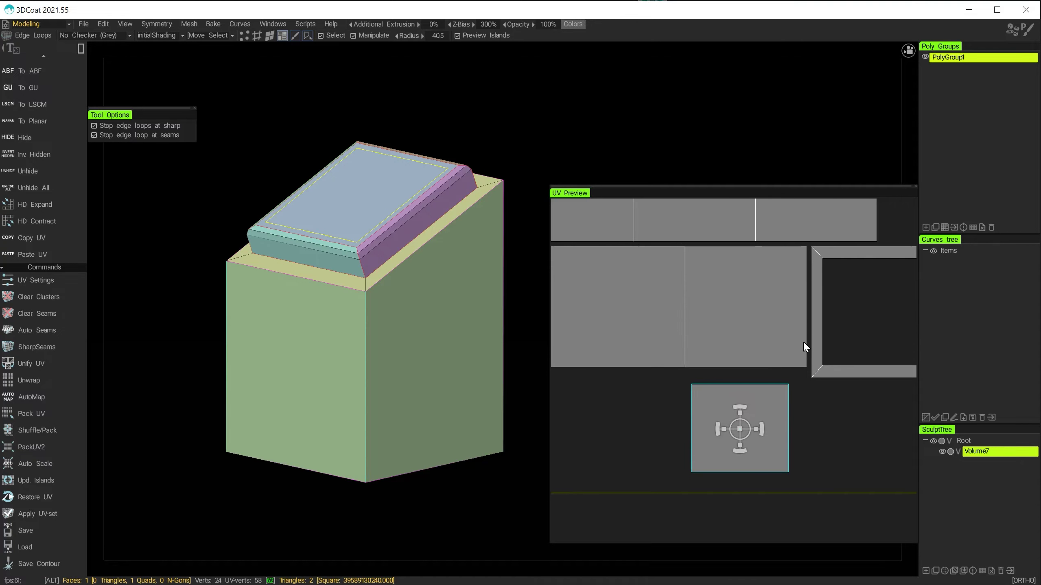
middle_click_drag(804, 341, 710, 349, "alt")
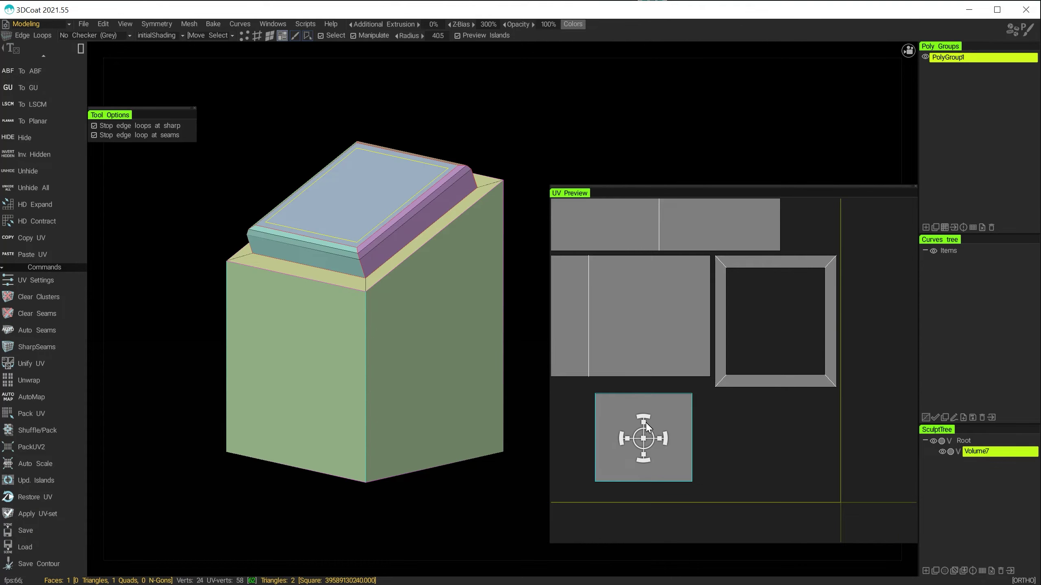
mouse_move(645, 430)
left_mouse_down()
mouse_move(692, 418)
mouse_move(774, 312)
mouse_move(648, 442)
mouse_move(644, 424)
left_mouse_up()
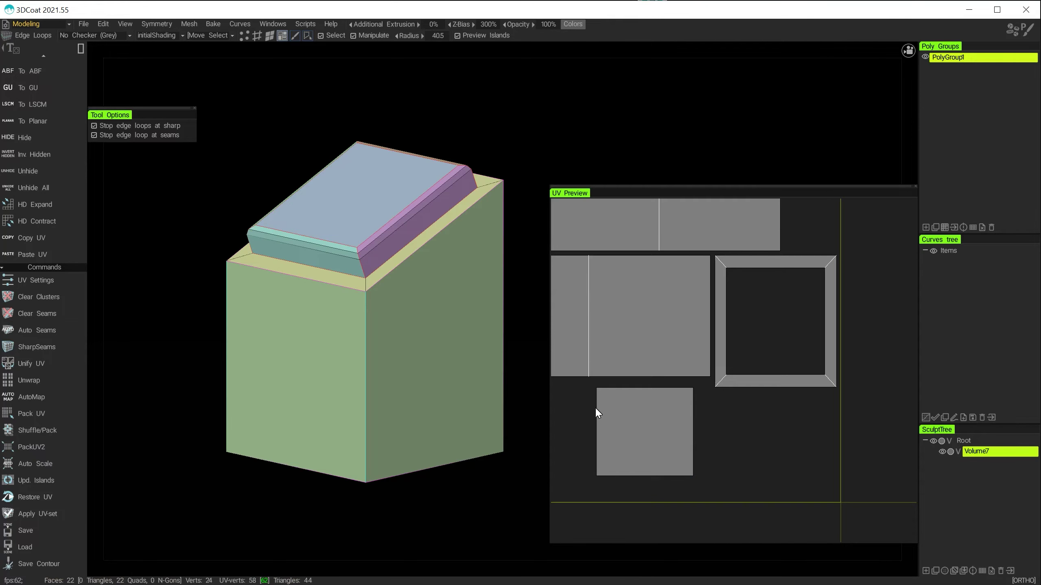
Step: Rotate the top face's square UV island a quarter turn clockwise and place it centred inside the hollow frame island
left_click_drag(583, 389, 697, 492)
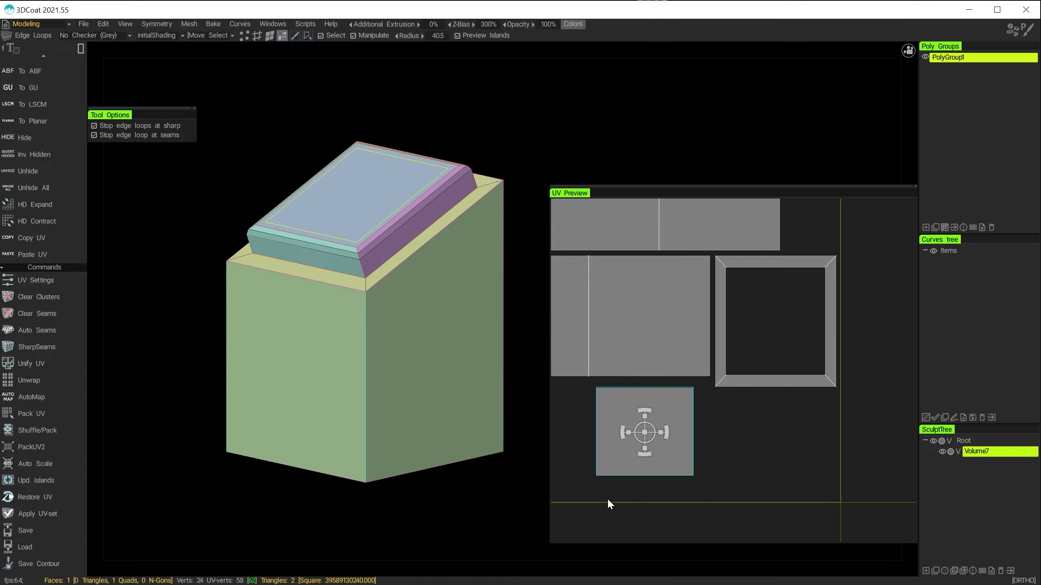
key("space")
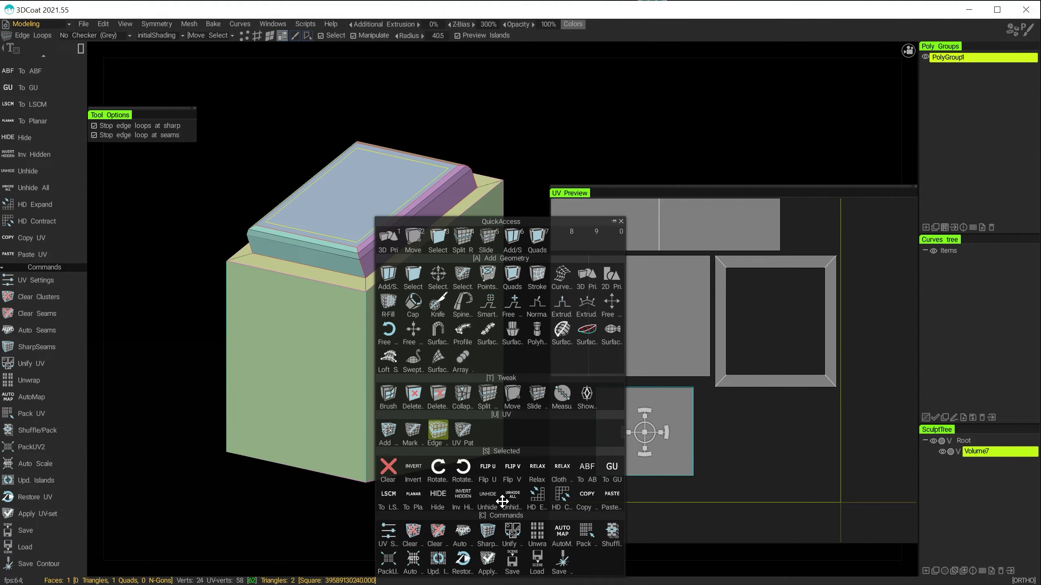
left_click(443, 473)
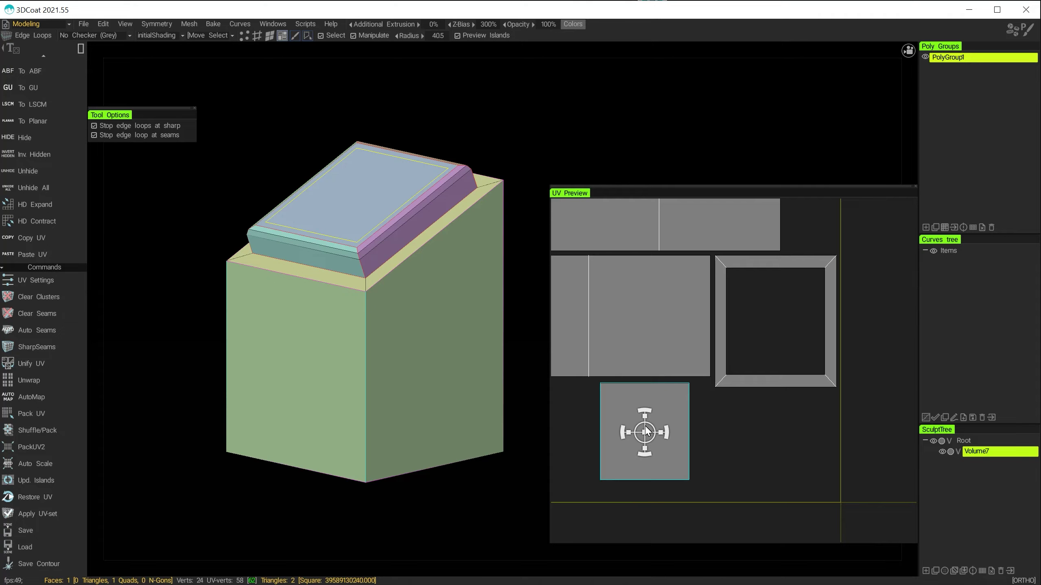
left_click_drag(646, 428, 776, 315)
mouse_move(799, 440)
right_mouse_down("alt")
mouse_move(758, 424)
mouse_move(787, 427)
right_mouse_up("alt")
middle_click_drag(787, 428, 796, 438, "alt")
left_click(760, 455)
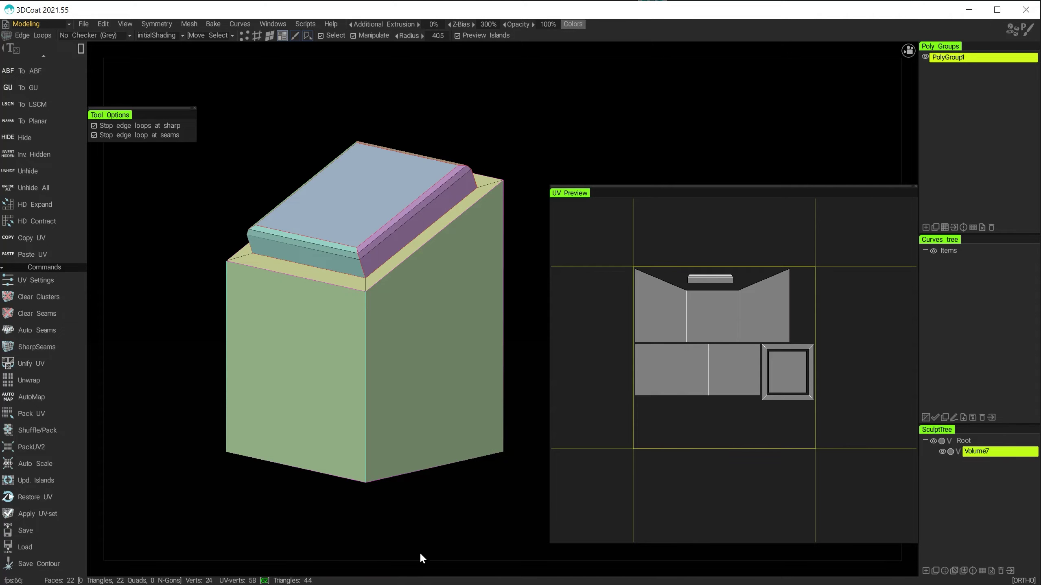
Step: Apply the edited UV set to the mesh and choose initialShadingGroup as the current UV set
left_click(38, 514)
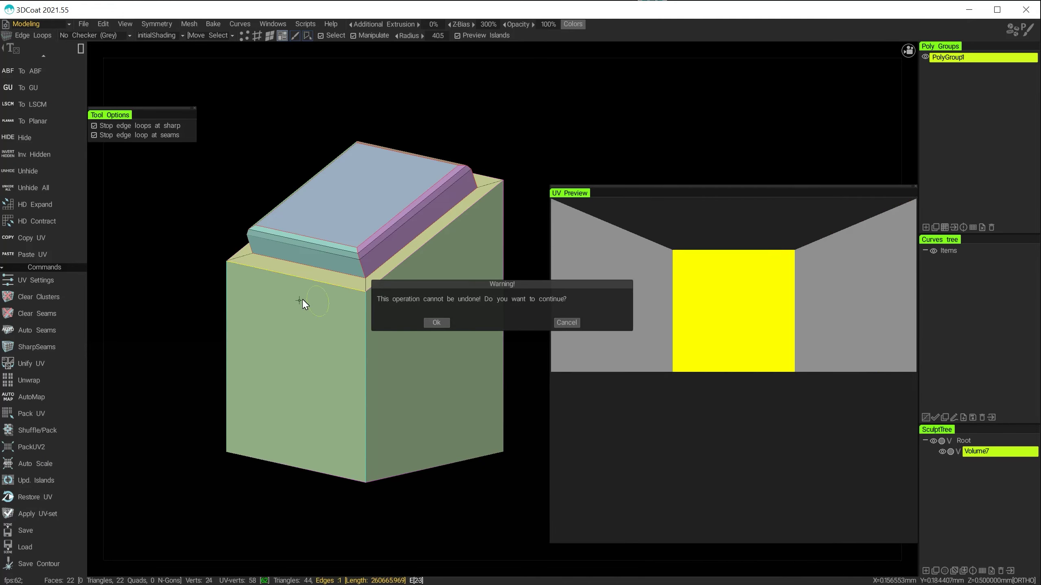
left_click(436, 323)
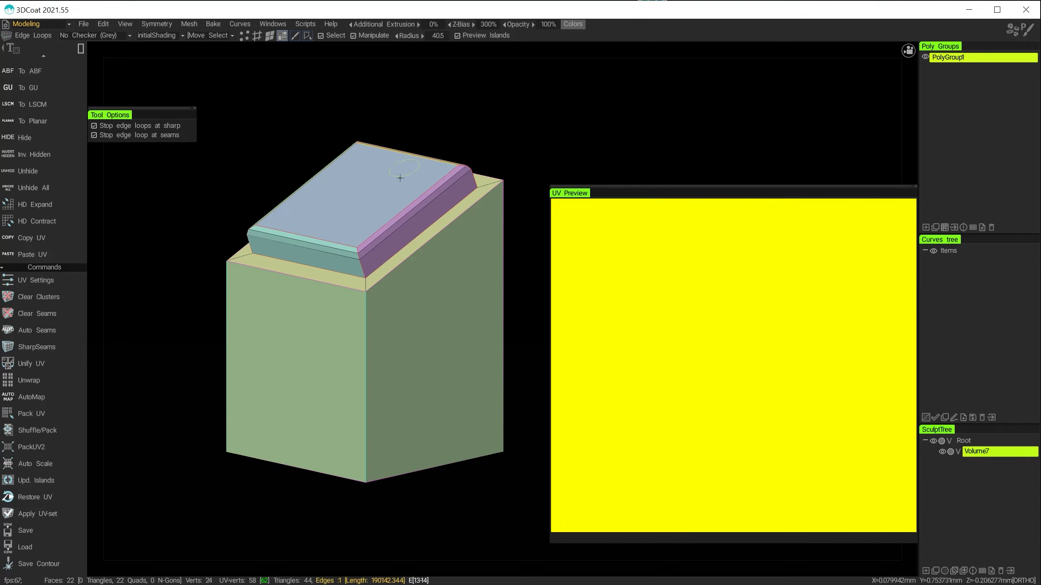
left_click(168, 36)
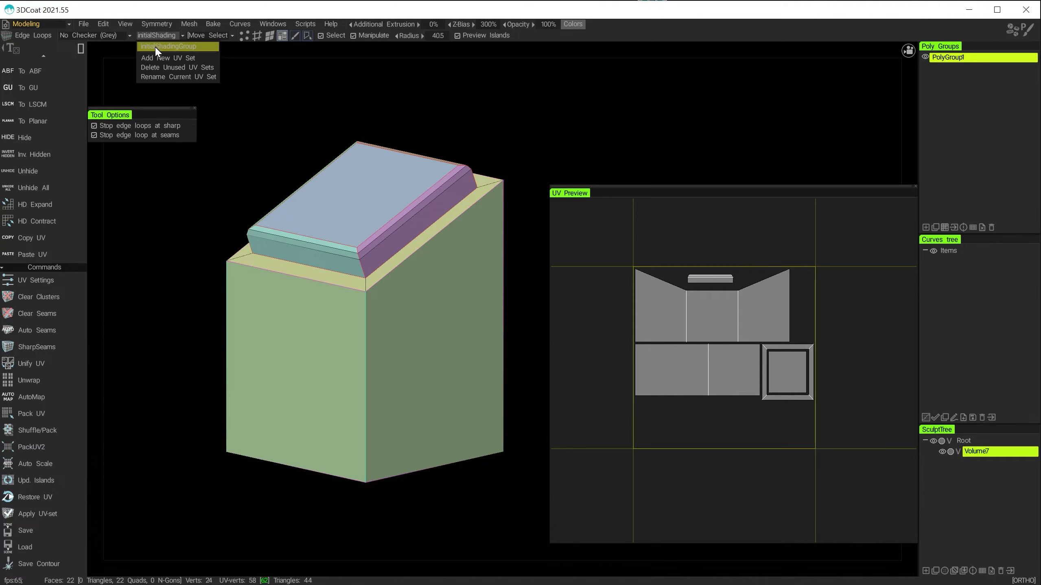
left_click(203, 46)
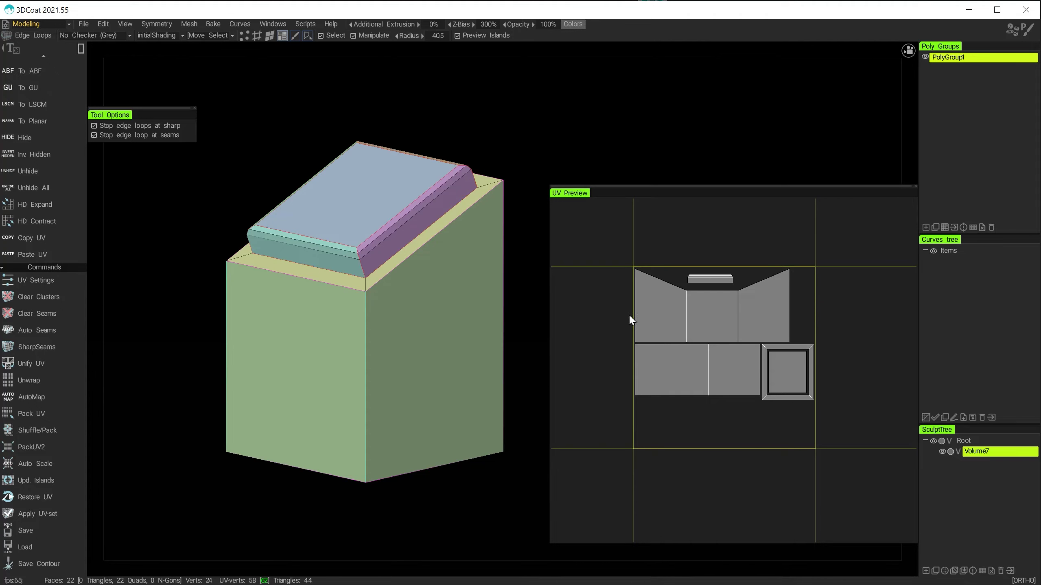
Step: Rename the current UV set as cubeUV
left_click(168, 35)
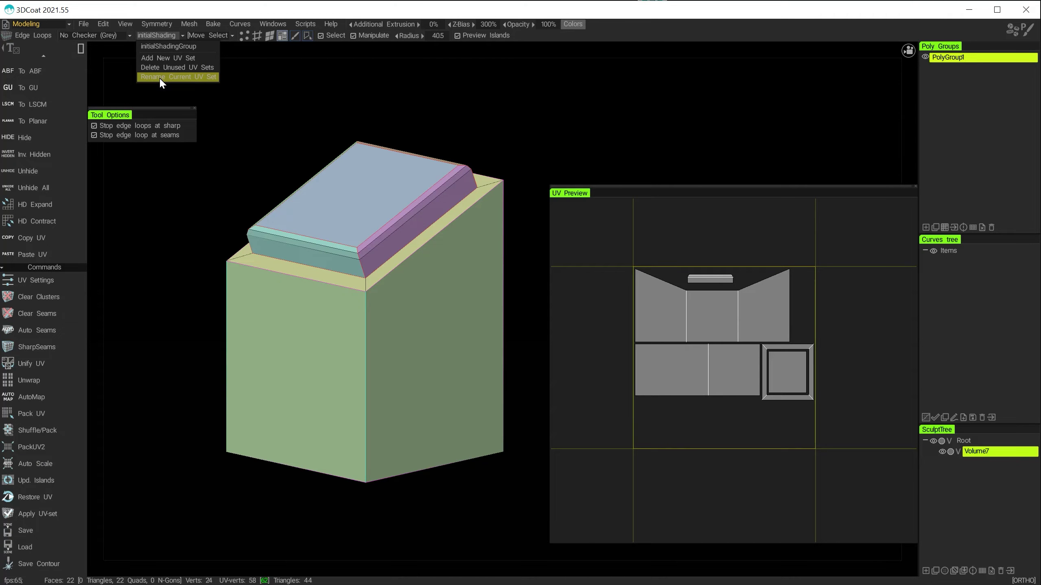
left_click(182, 77)
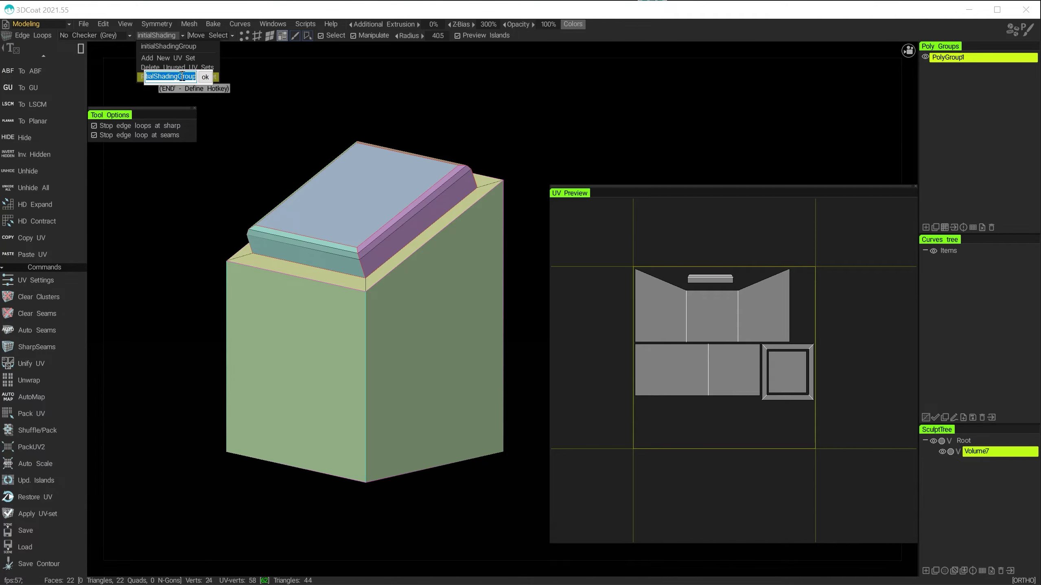
type("cubeUV")
left_click(204, 79)
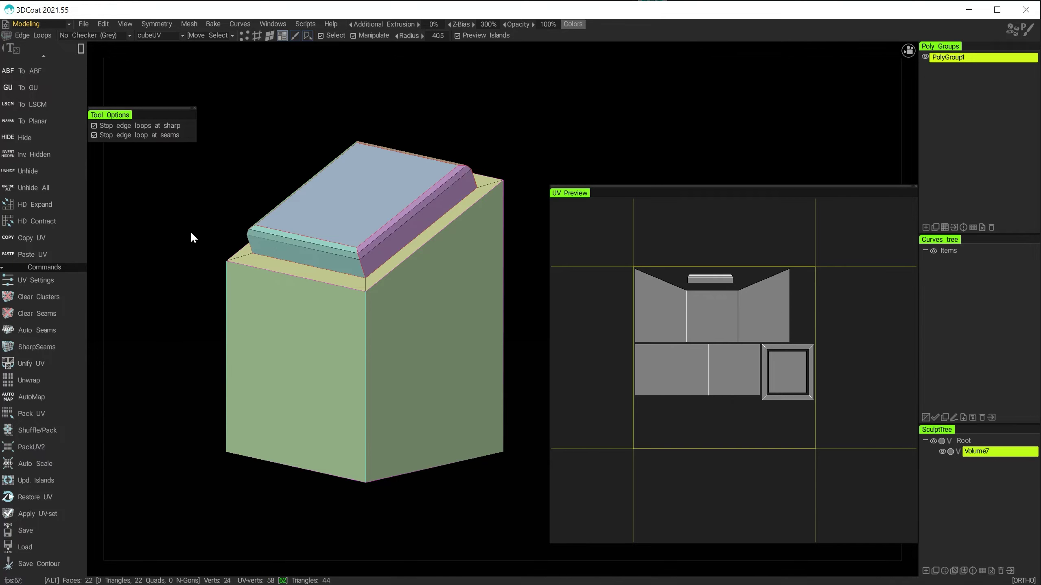
Step: Switch the selection stroke mode to the brush-style stroke
left_click_drag(192, 235, 200, 237)
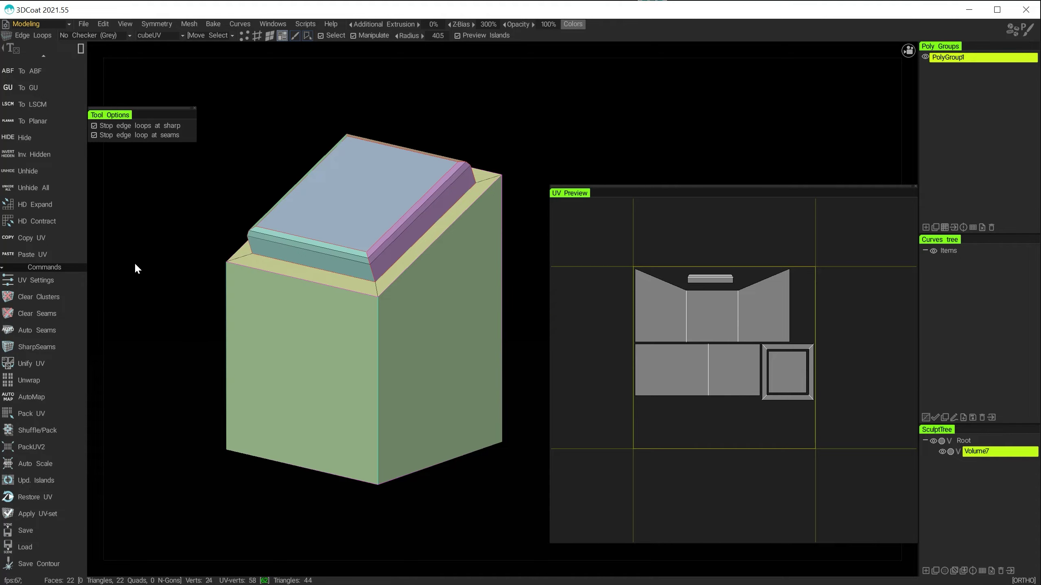
left_click(81, 48)
left_click(110, 48)
Step: Send the mesh to per-pixel painting without baking, keeping the cubeUV set with a 2048 × 2048 texture
left_click(216, 23)
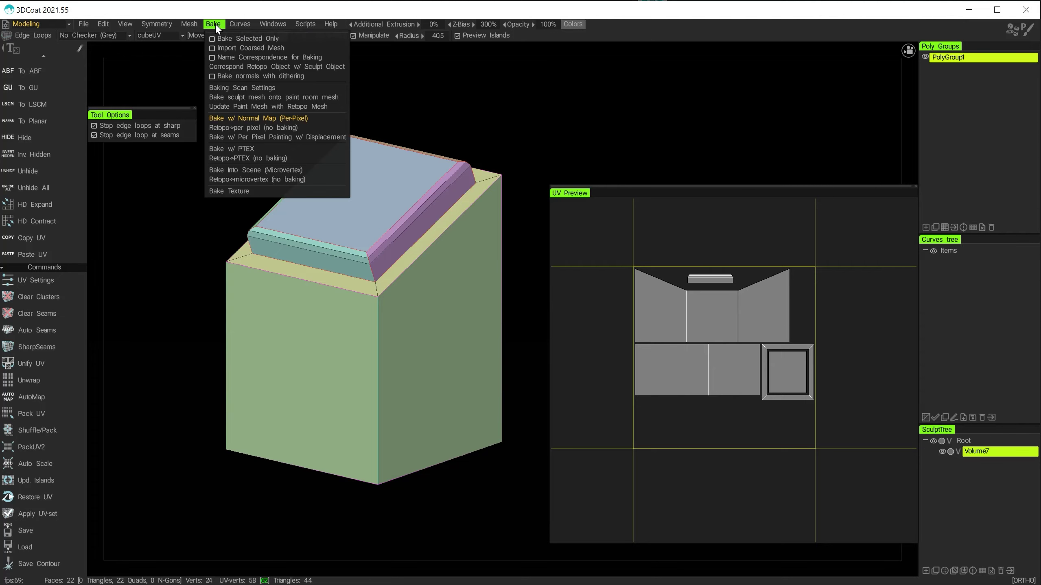
left_click(237, 127)
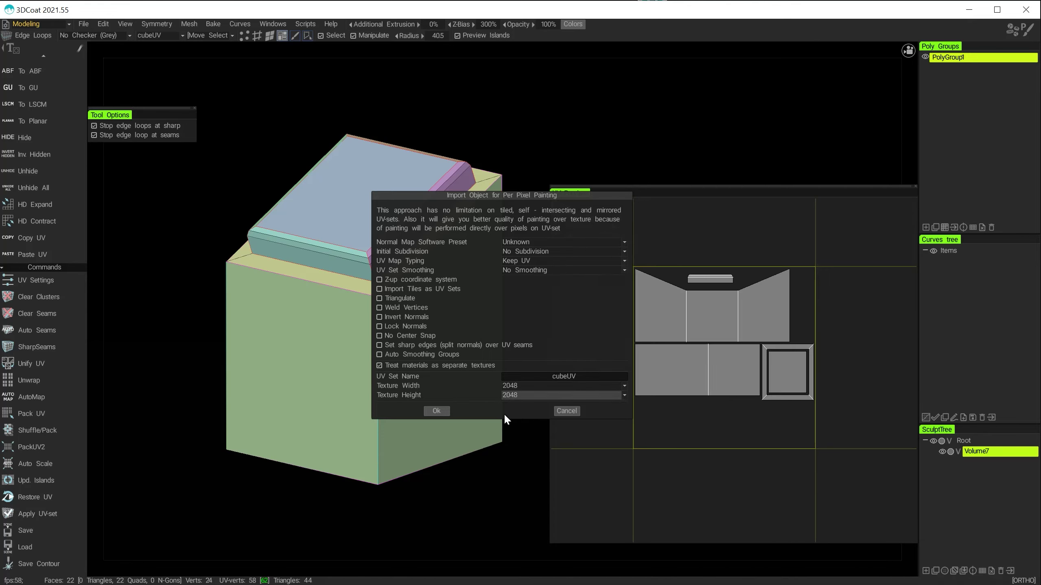
left_click(437, 411)
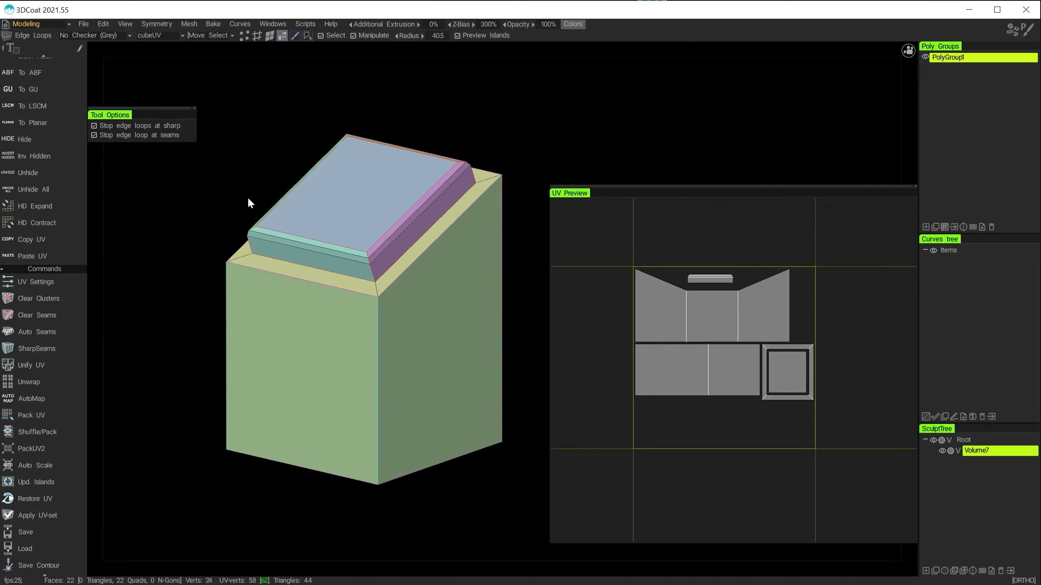
Step: Switch to the Paint room and examine the model's shading along its bevelled edges from several angles
left_click(26, 24)
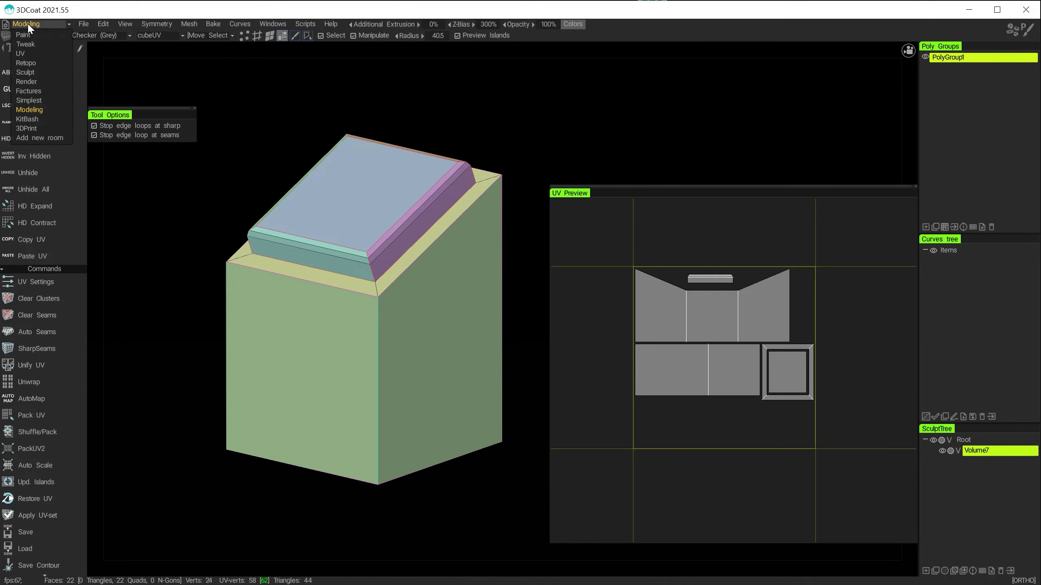
left_click(42, 35)
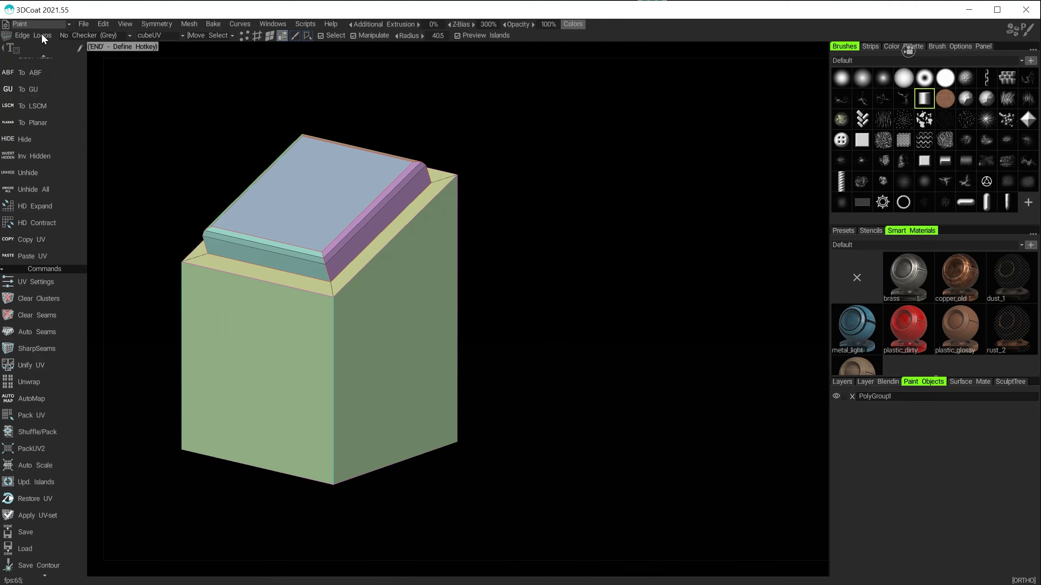
left_click_drag(501, 268, 813, 421)
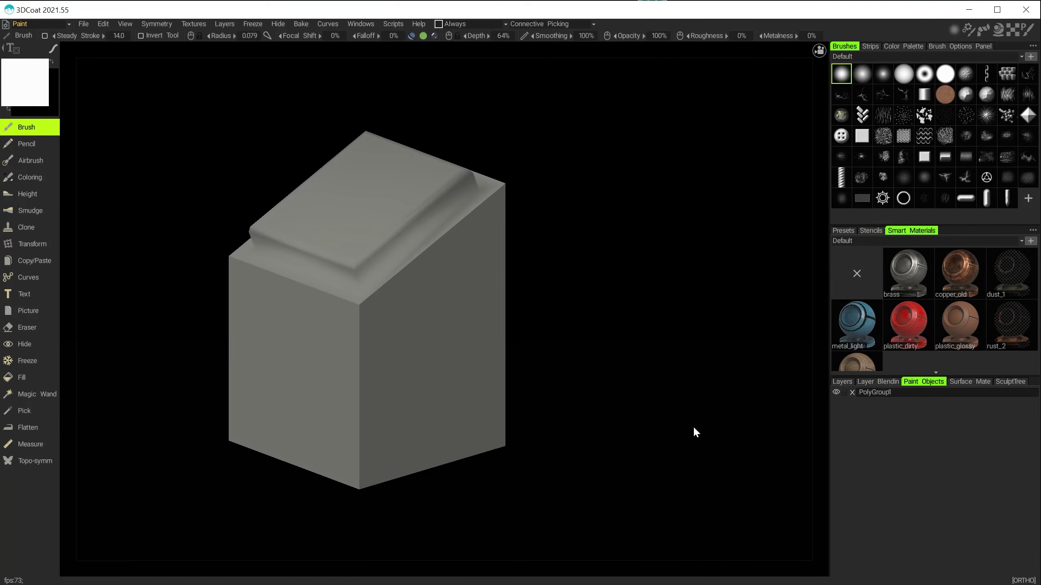
left_click_drag(554, 343, 530, 298)
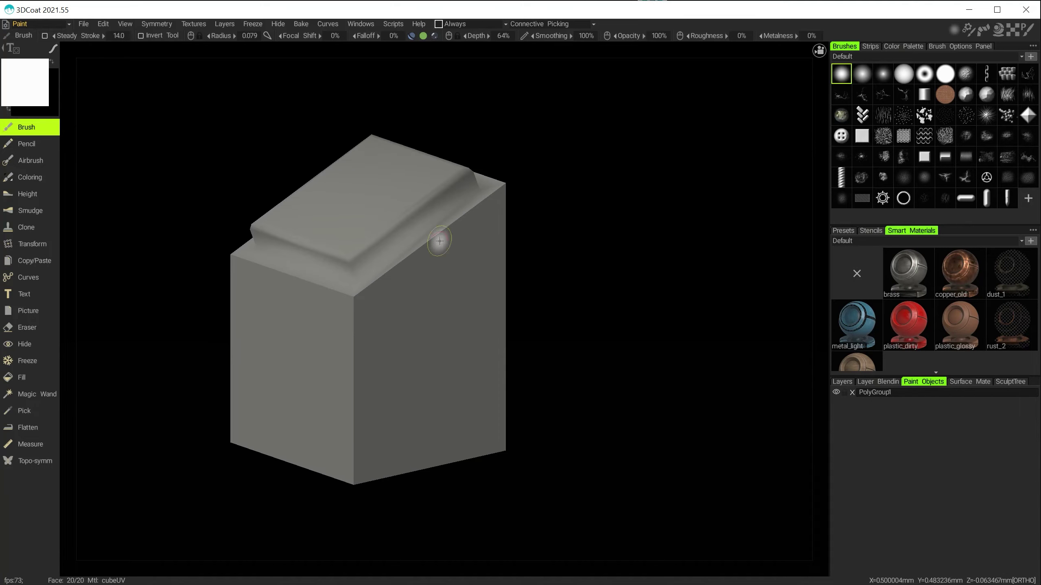
right_click_drag(462, 295, 514, 279, "alt")
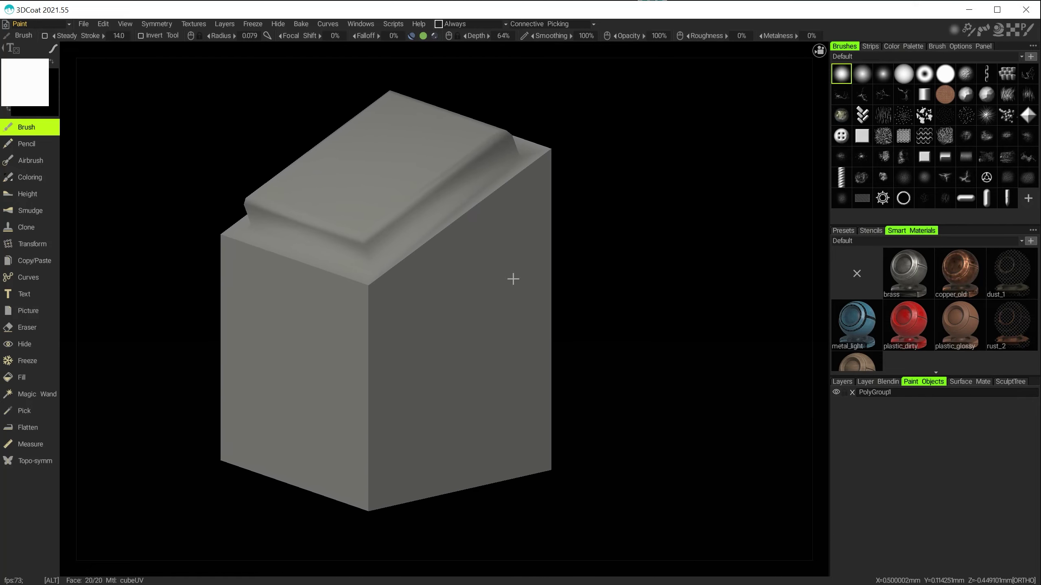
mouse_move(514, 279)
left_mouse_down("alt")
mouse_move(404, 260)
mouse_move(474, 255)
mouse_move(447, 260)
mouse_move(511, 216)
mouse_move(499, 281)
mouse_move(468, 258)
mouse_move(570, 253)
mouse_move(464, 243)
mouse_move(434, 256)
mouse_move(493, 270)
mouse_move(457, 273)
mouse_move(472, 272)
mouse_move(457, 252)
left_mouse_up("alt")
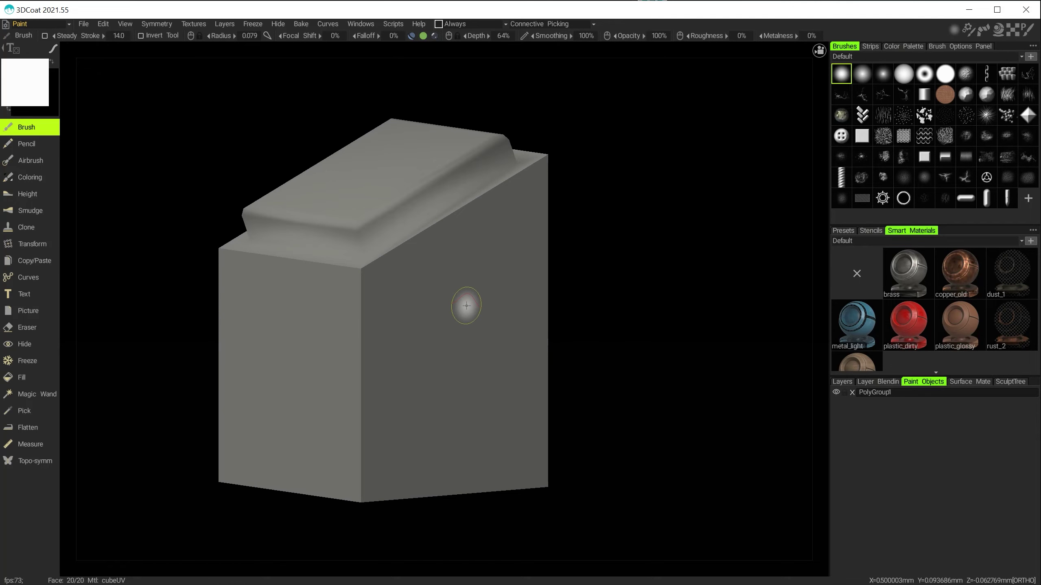
mouse_move(389, 250)
left_mouse_down("alt")
mouse_move(407, 256)
mouse_move(379, 256)
mouse_move(417, 248)
mouse_move(391, 256)
left_mouse_up("alt")
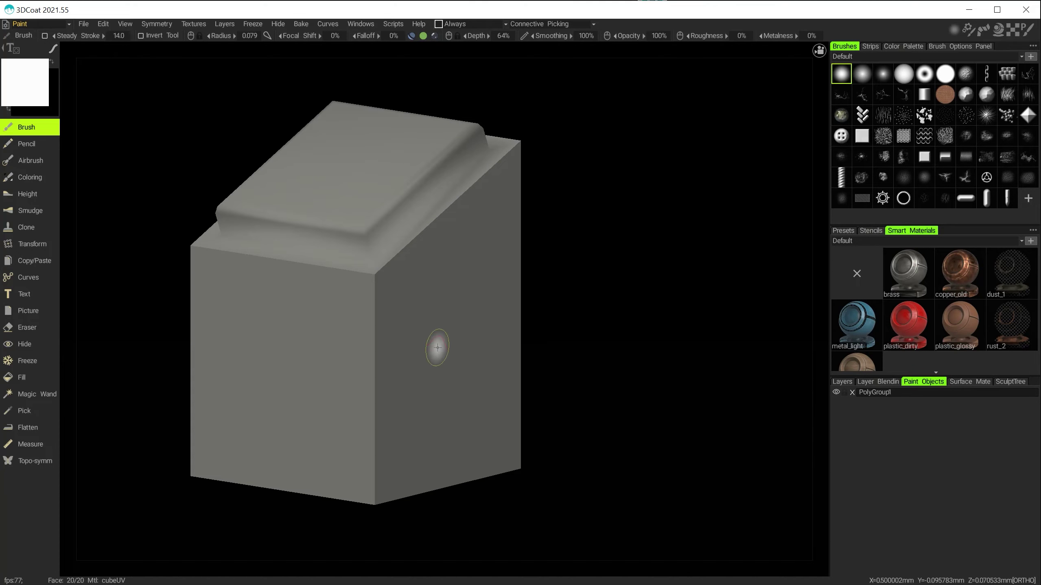
mouse_move(435, 349)
left_mouse_down("alt")
mouse_move(516, 344)
mouse_move(365, 337)
mouse_move(414, 346)
left_mouse_up("alt")
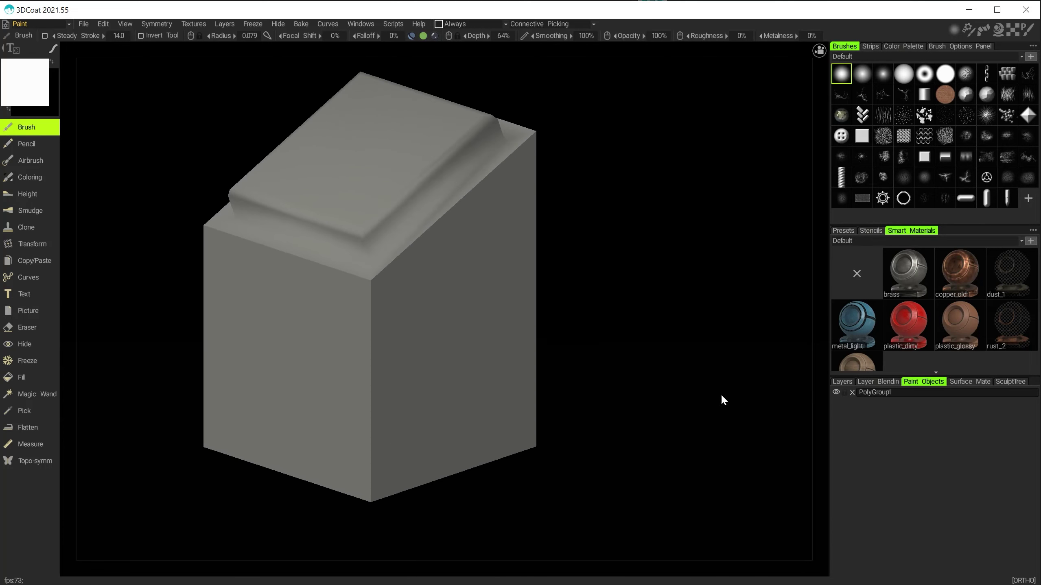
Step: Delete the PolyGroup1 paint object and return to the Modeling room
left_click(852, 392)
left_click(379, 323)
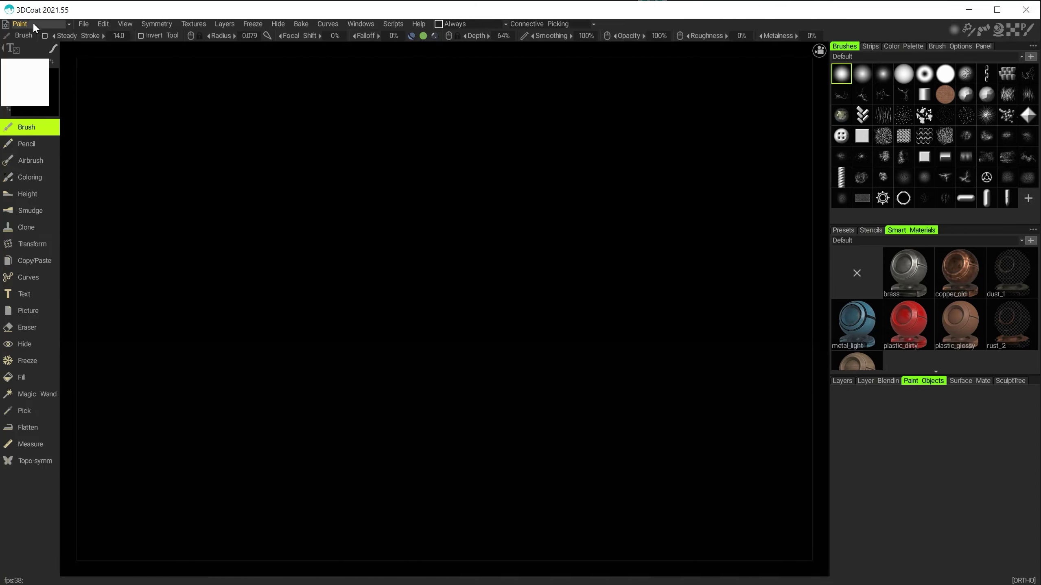
left_click(34, 23)
left_click(41, 109)
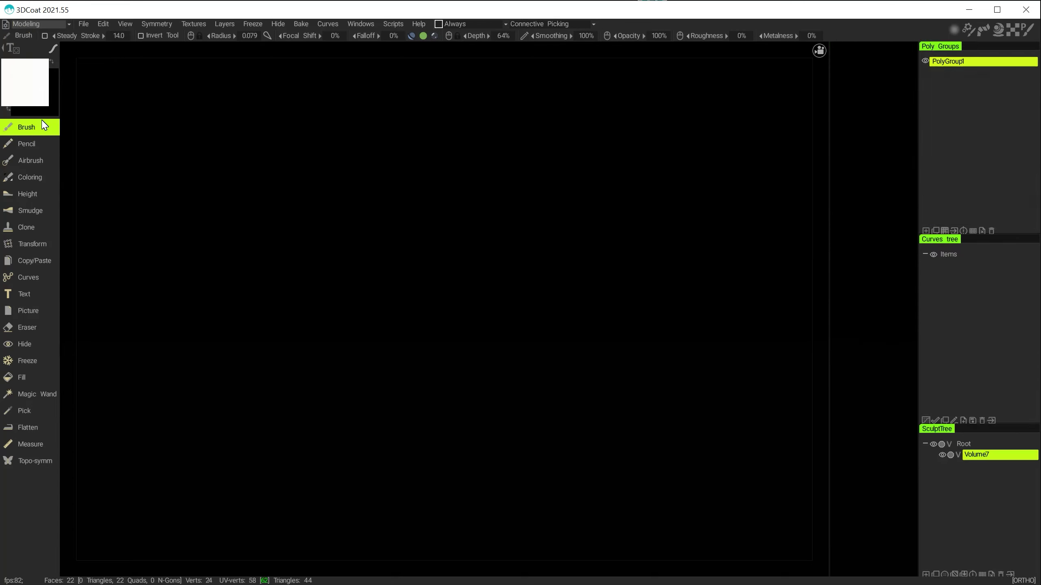
left_click_drag(317, 246, 314, 306, "alt")
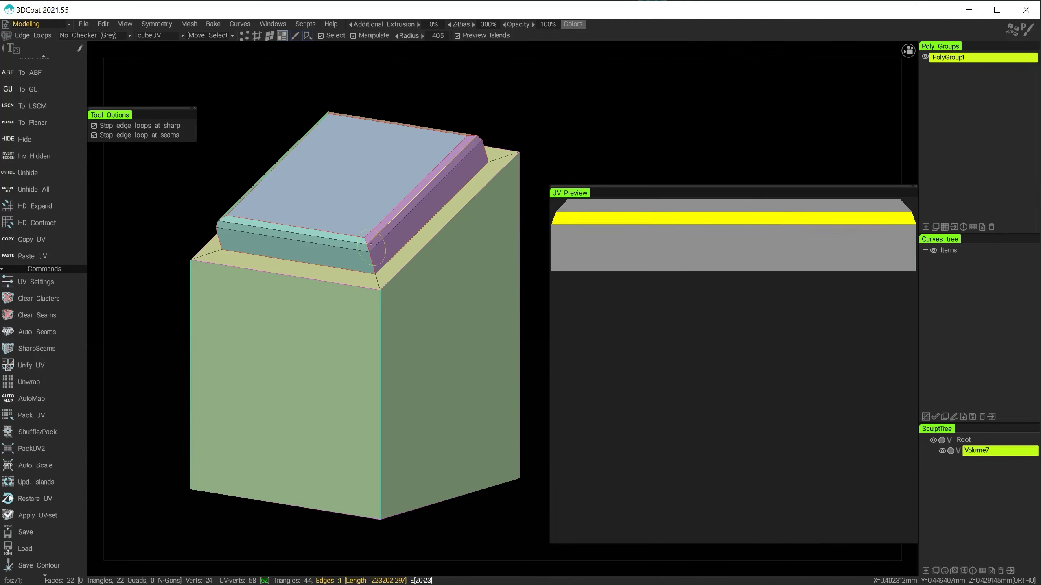
Step: Rename the poly group as cube_edited
double_click(957, 57)
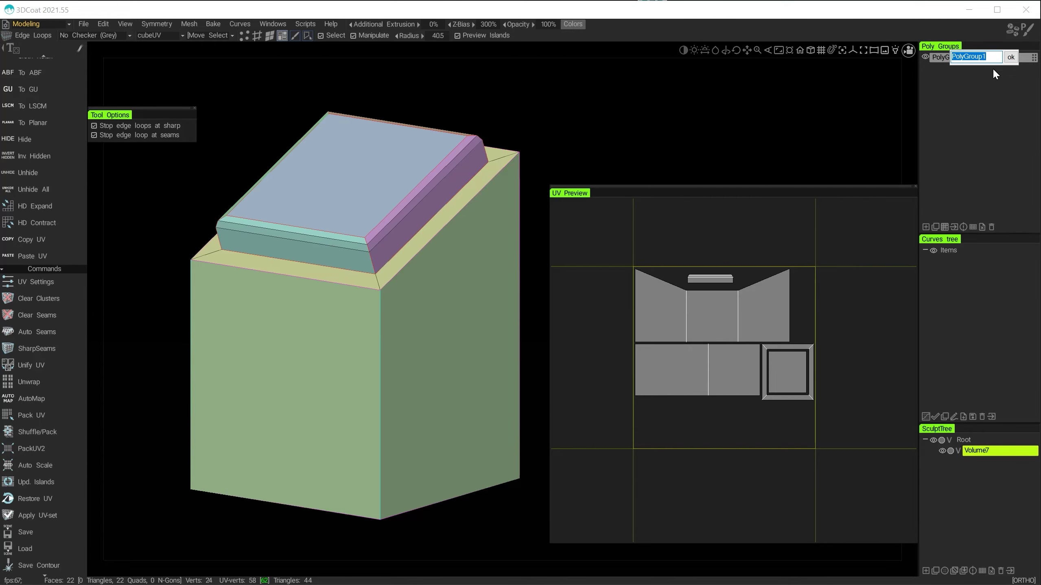
type("cube_edited")
key("Return")
left_click_drag(417, 285, 436, 305, "alt")
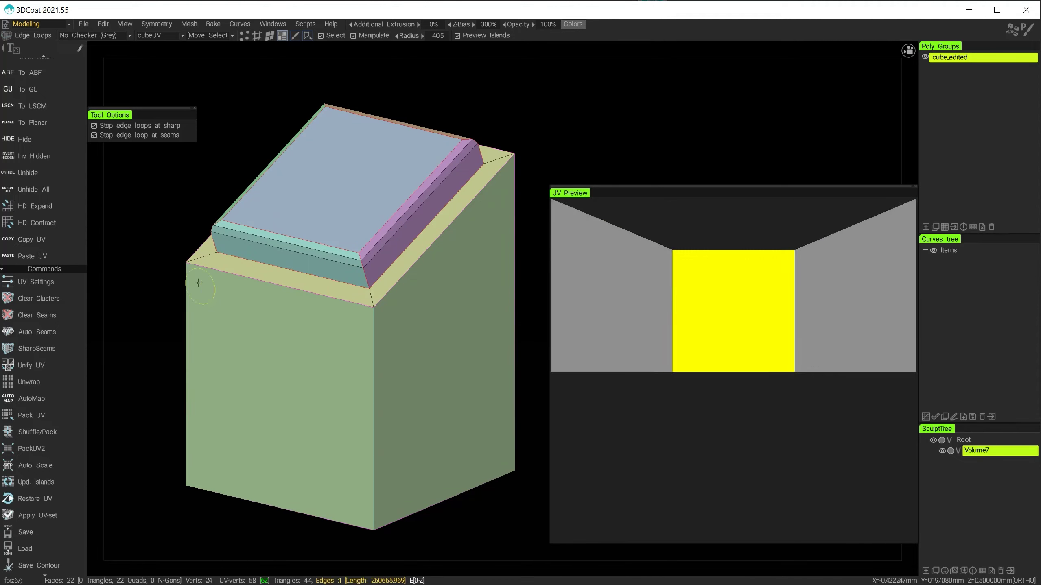
scroll(51, 161, "up", 10)
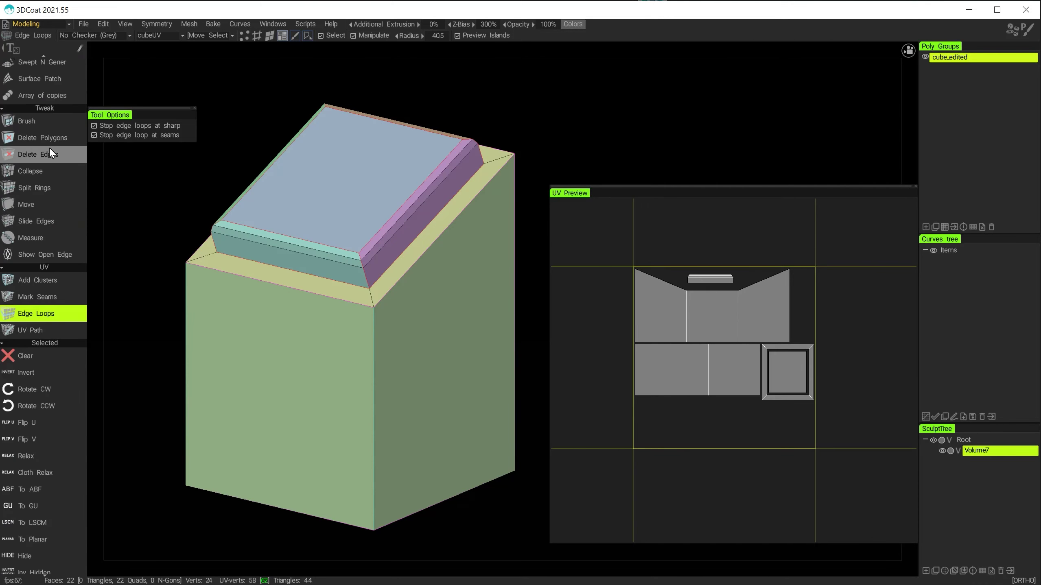
Step: Select the four edges around the base of the raised block with the Select tool
scroll(47, 139, "up", 8)
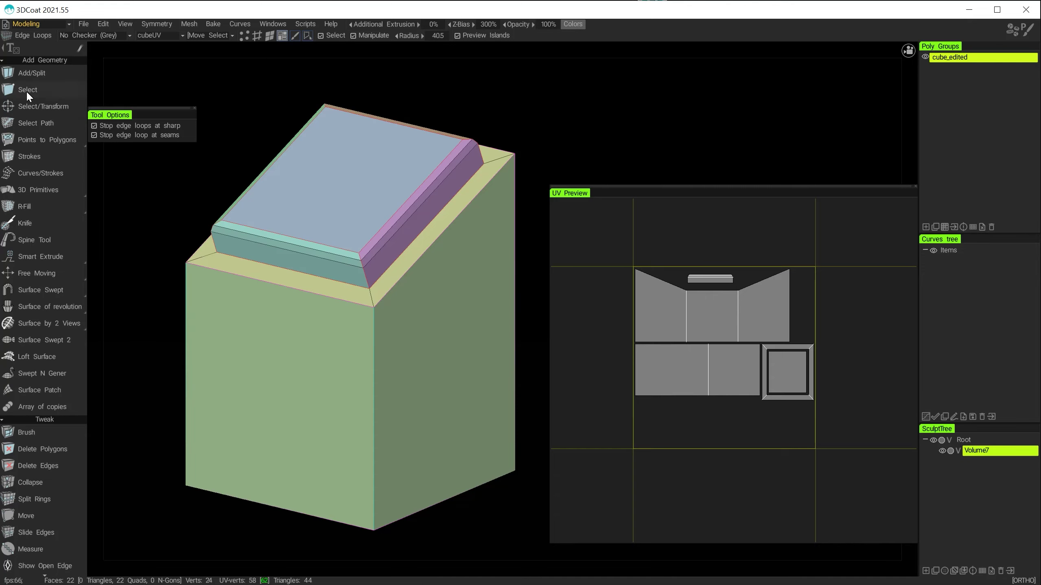
left_click(26, 90)
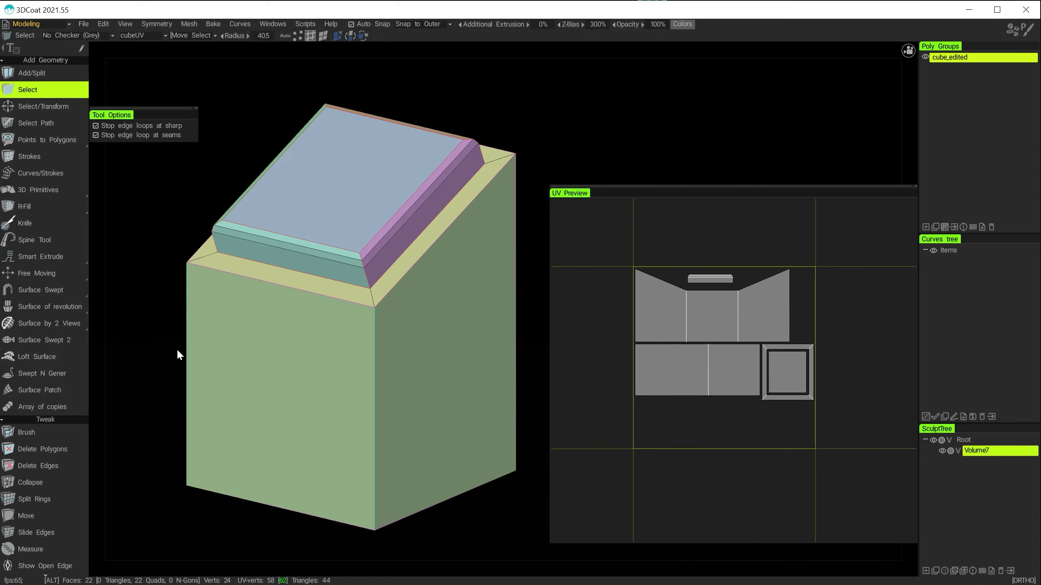
middle_click_drag(177, 348, 225, 308, "alt")
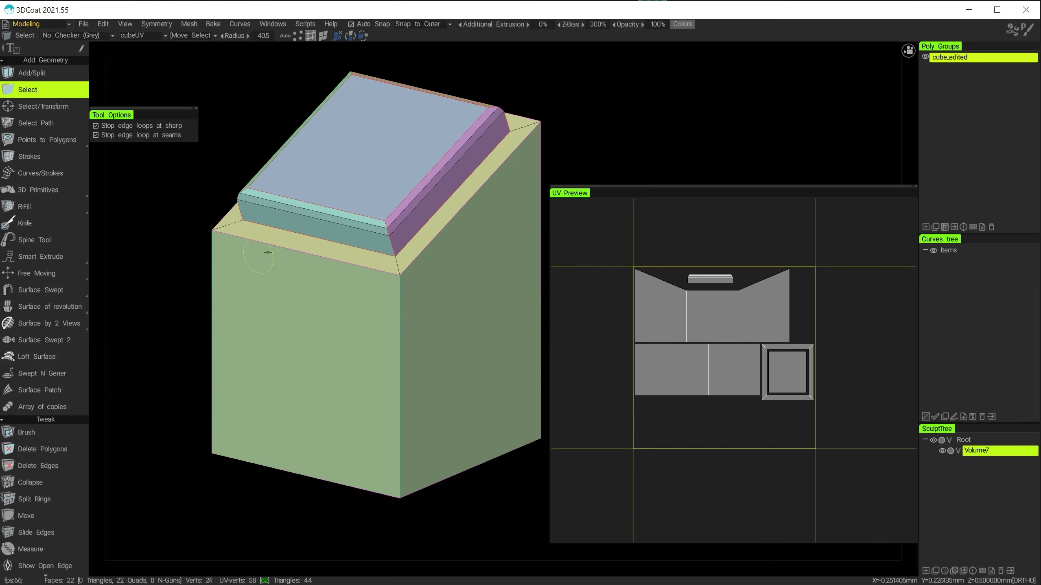
left_click_drag(360, 319, 371, 293, "alt")
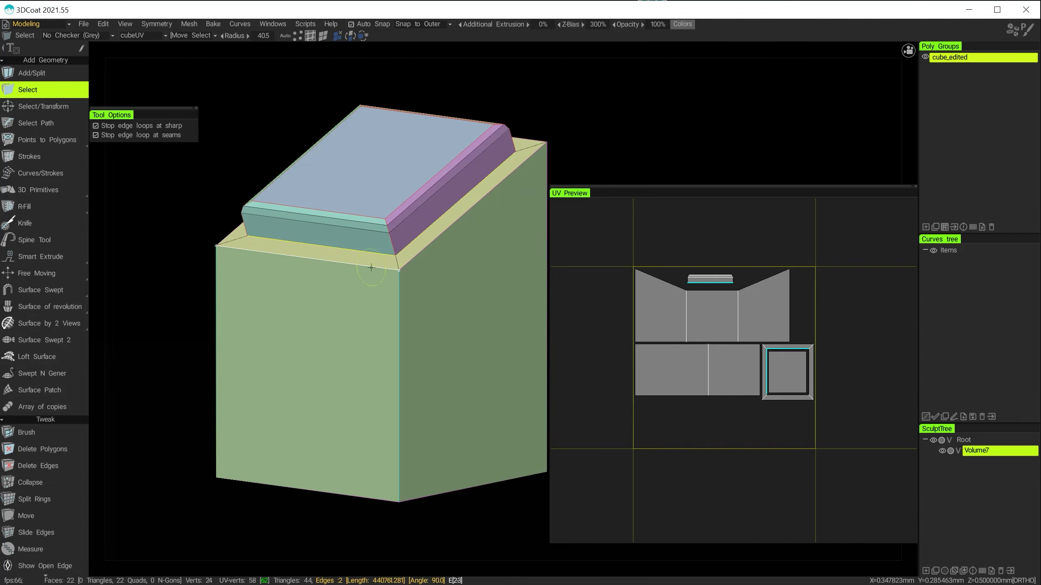
left_click_drag(426, 227, 282, 286, "alt")
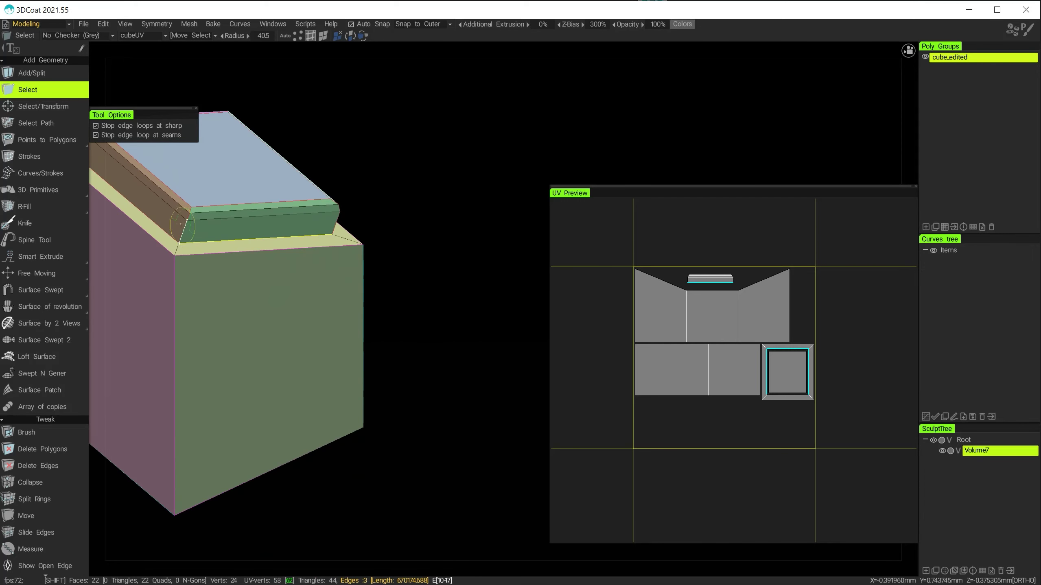
mouse_move(161, 226)
left_mouse_down("alt")
mouse_move(278, 263)
mouse_move(341, 242)
mouse_move(311, 304)
mouse_move(322, 274)
mouse_move(303, 246)
left_mouse_up("alt")
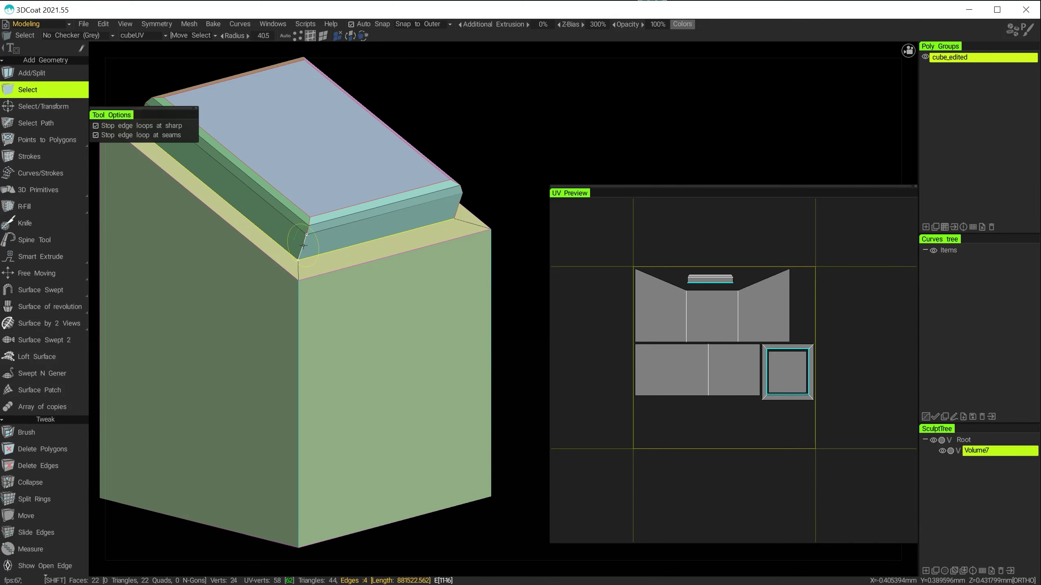
Step: Reduce the selection radius and add the raised block's corner edges, including their short bevel segments, to the edge selection
right_click_drag(307, 232, 304, 229)
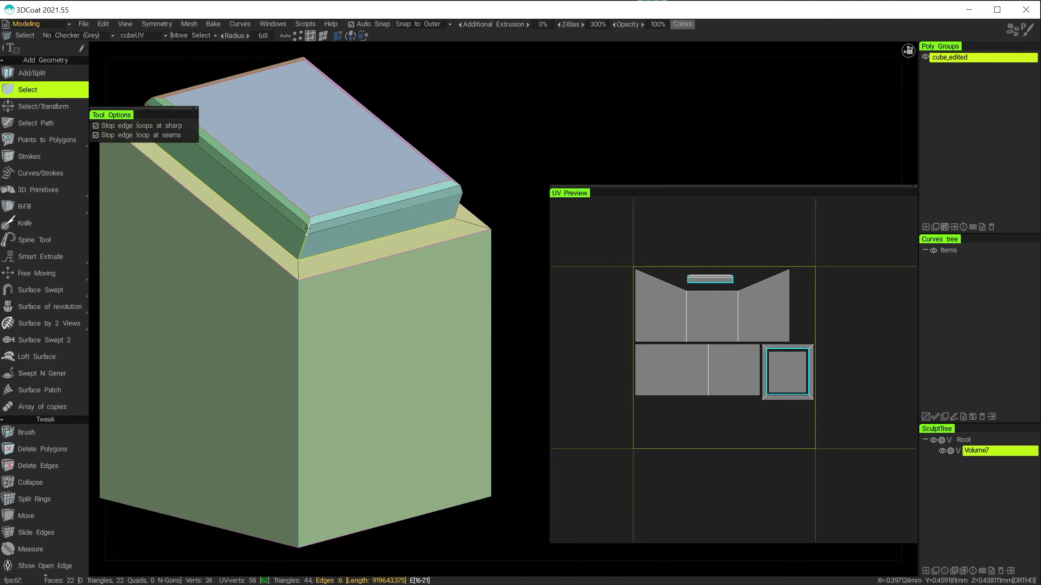
scroll(367, 262, "up", 5)
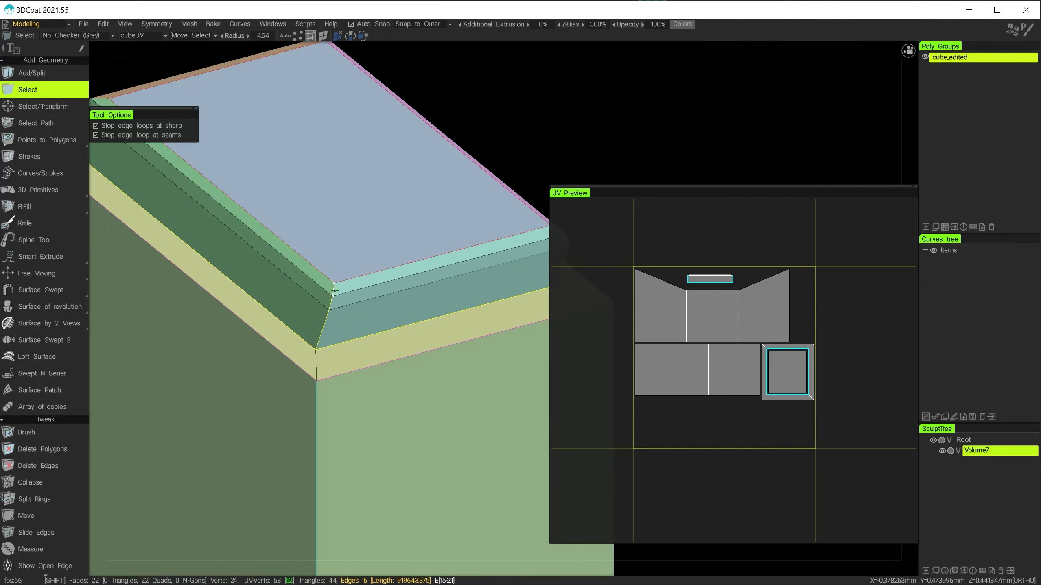
scroll(361, 293, "down", 4)
left_click_drag(373, 295, 339, 311, "alt")
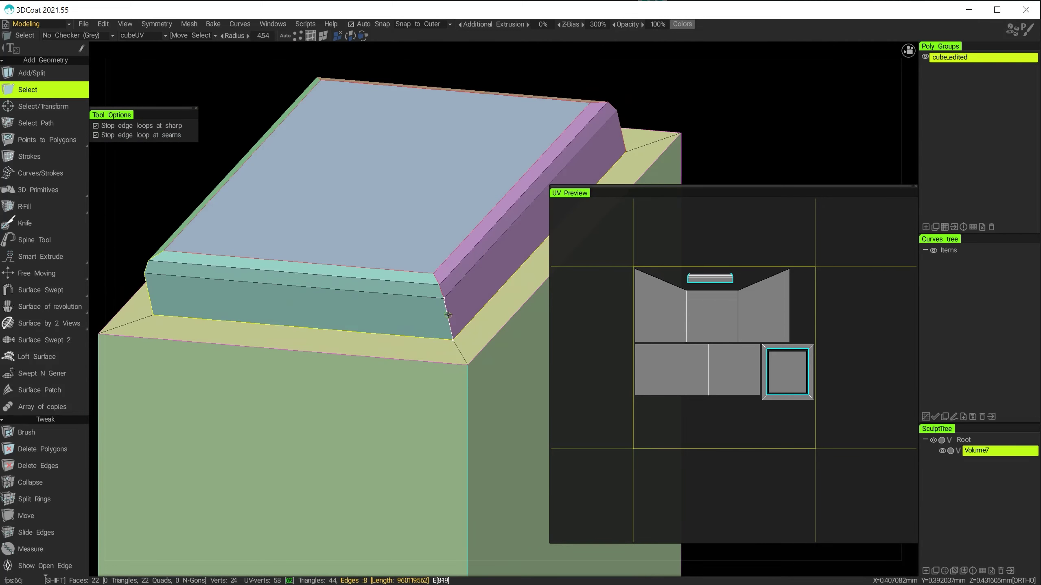
left_click(434, 279, "shift")
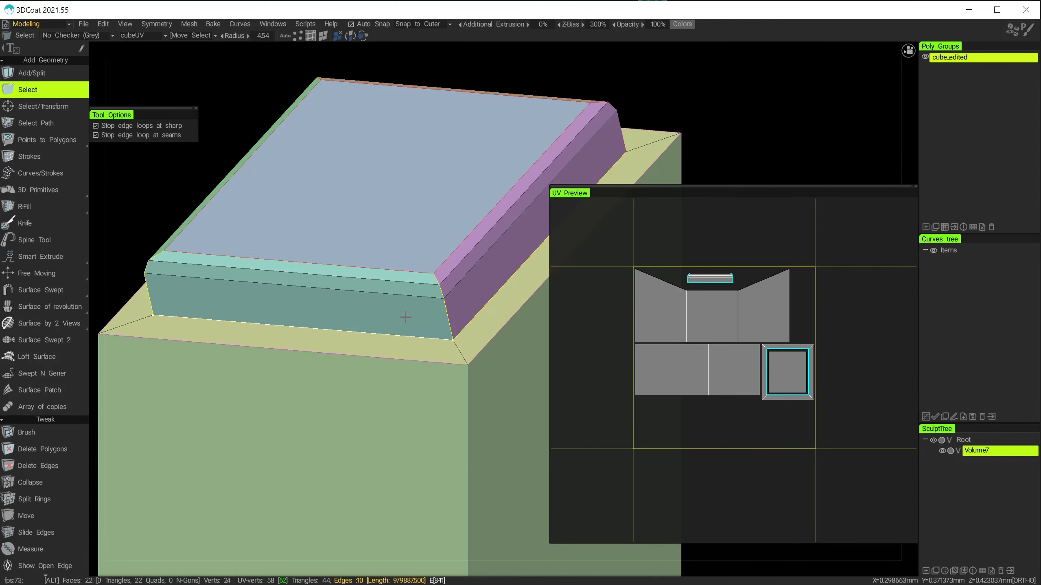
left_click_drag(434, 279, 476, 232, "alt")
scroll(409, 289, "up", 3)
left_click(439, 228, "shift")
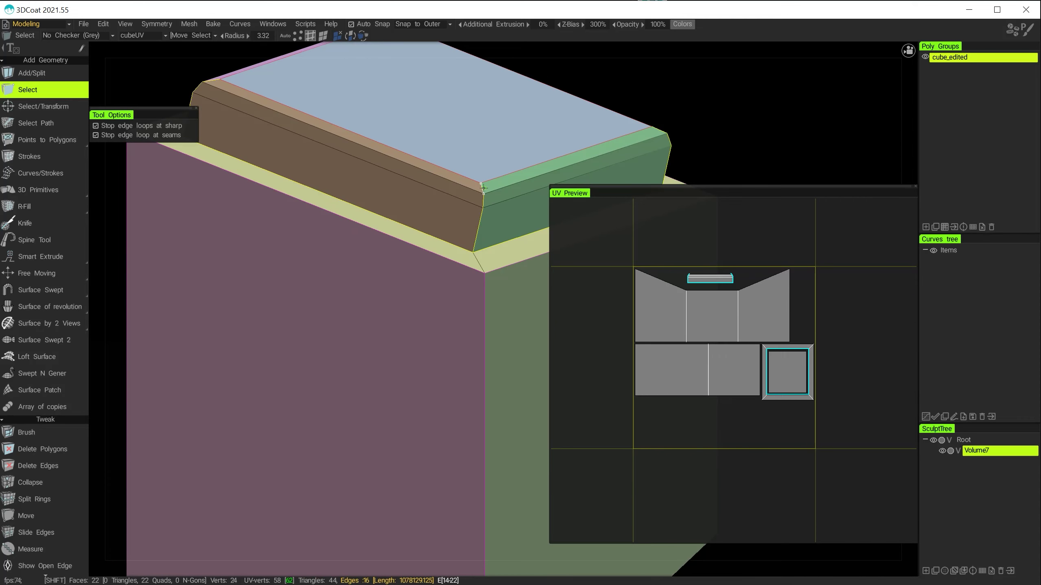
left_click_drag(483, 187, 256, 325, "alt")
middle_click_drag(263, 270, 326, 292)
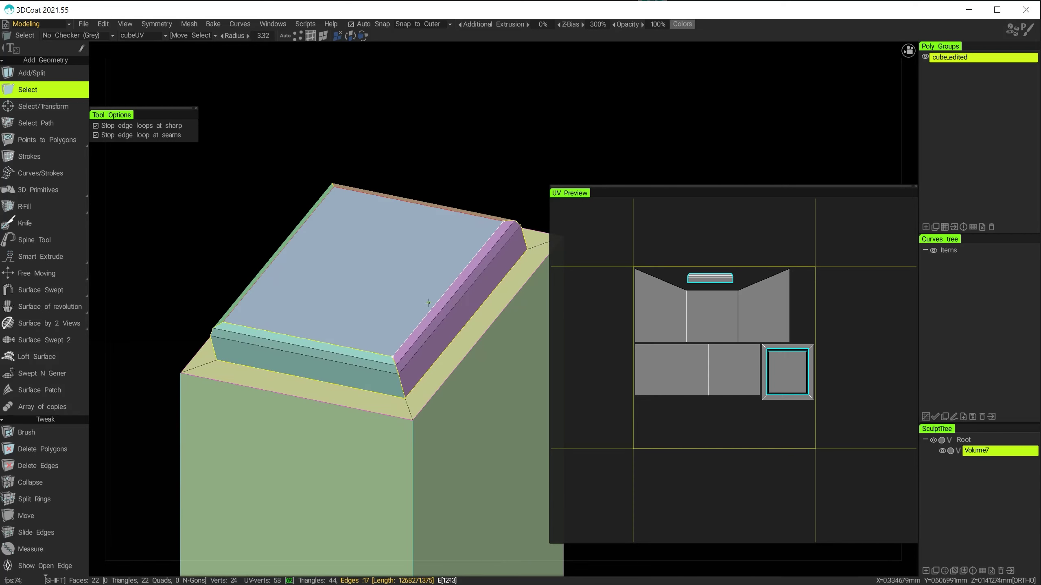
Step: Add the four border edges of the raised block's top face to the selection and bring the selected-edge commands into view
left_click(432, 286, "shift")
left_click_drag(435, 210, 364, 278, "alt")
left_click(283, 278, "shift")
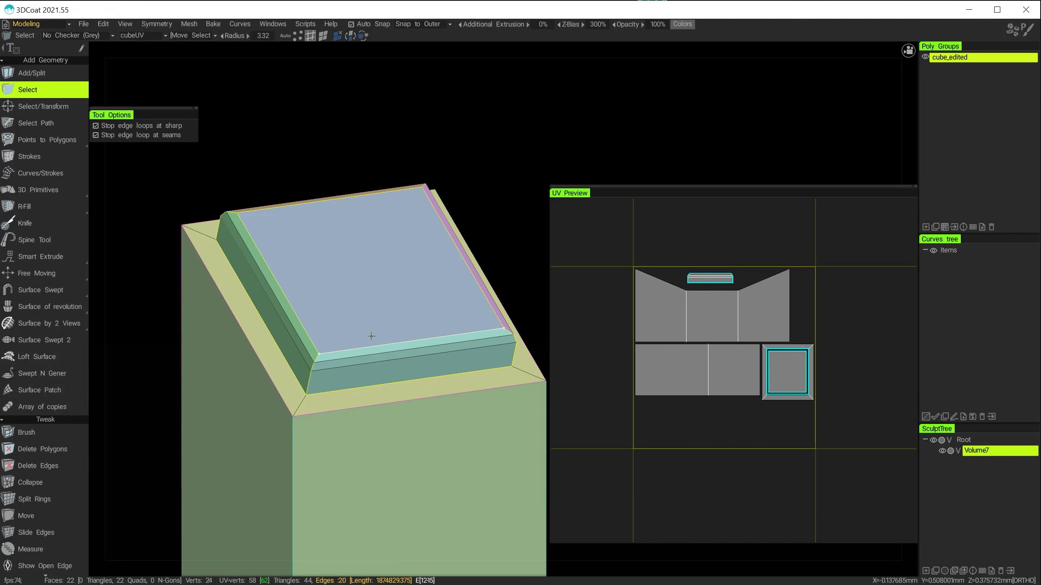
left_click_drag(283, 279, 315, 258, "alt")
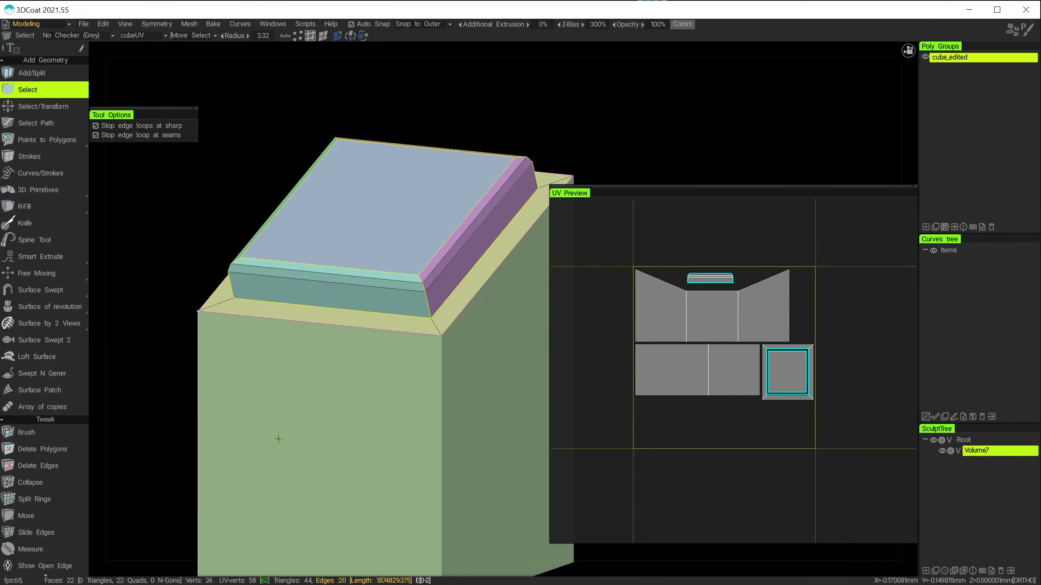
scroll(57, 395, "down", 3)
scroll(56, 516, "down", 12)
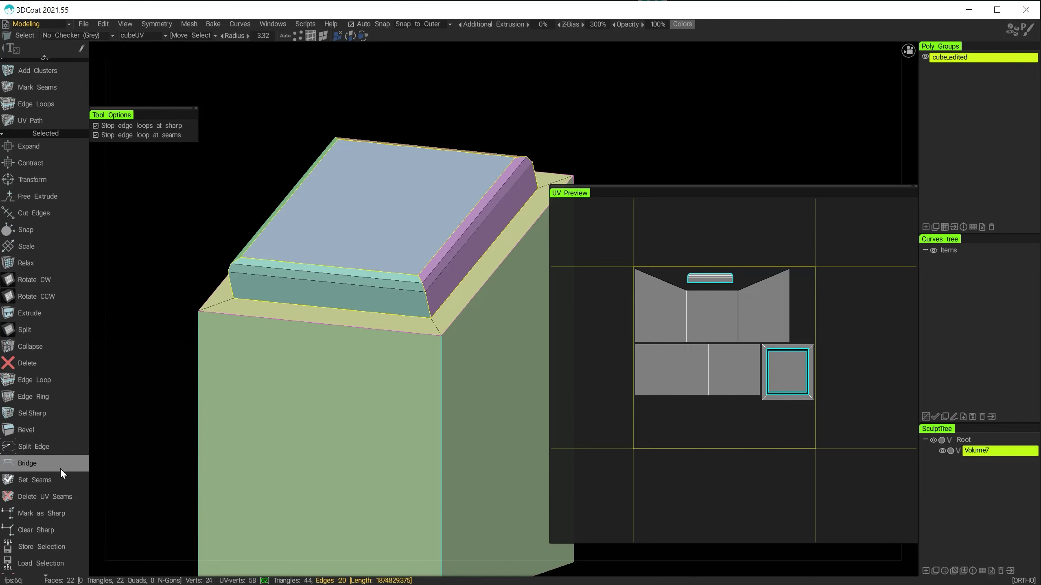
scroll(53, 487, "down", 5)
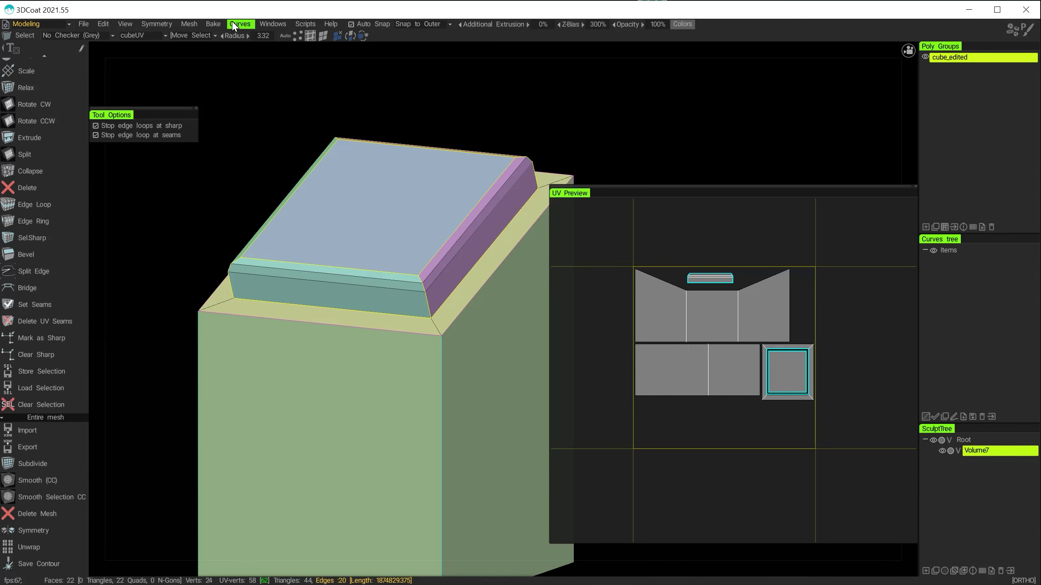
Step: Send the cube_edited mesh to per-pixel painting without baking, keeping the cubeUV set at 2048 × 2048, and switch to the Paint room
left_click(214, 24)
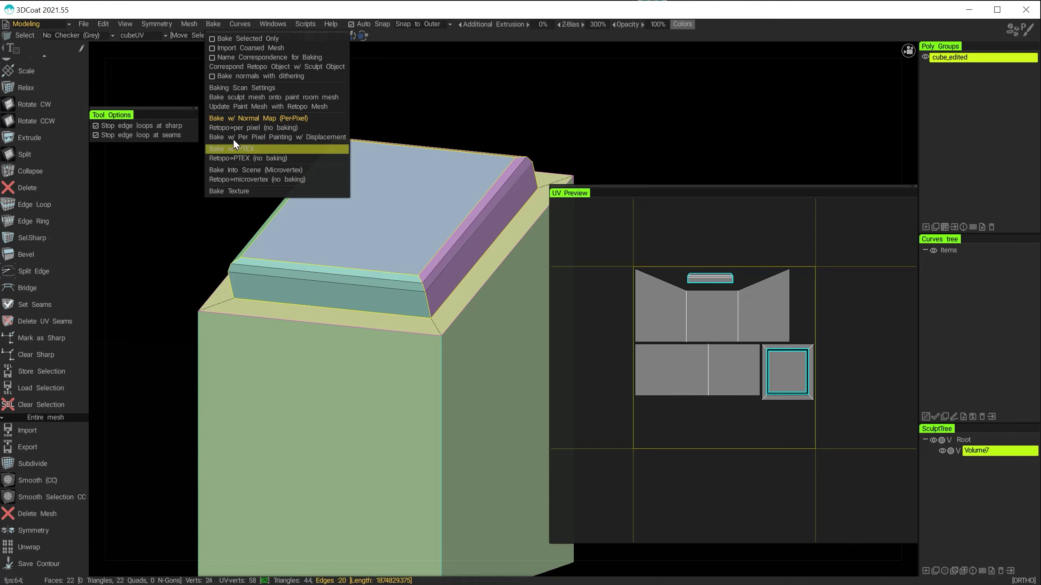
left_click(254, 128)
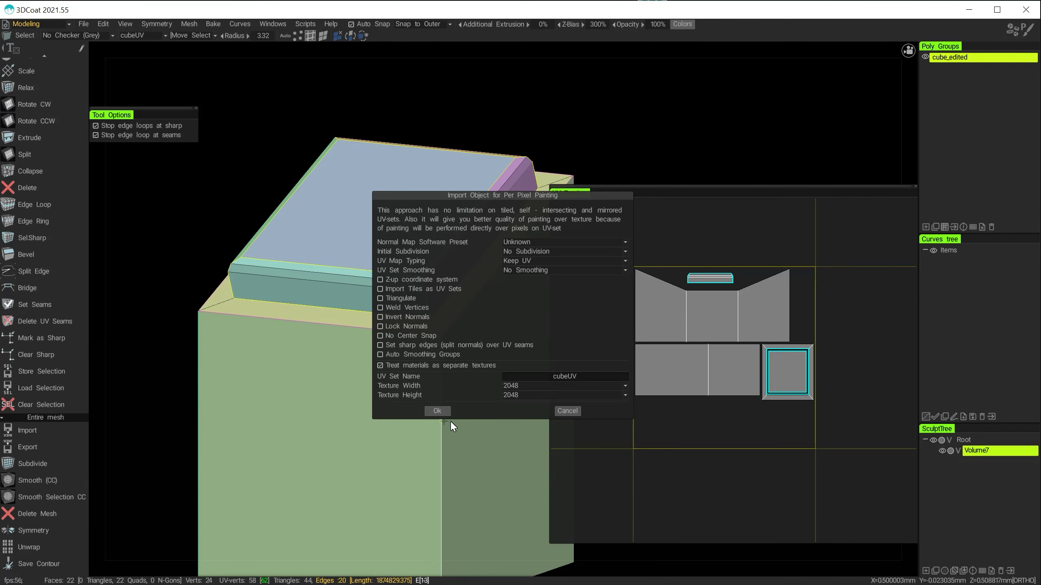
left_click(436, 410)
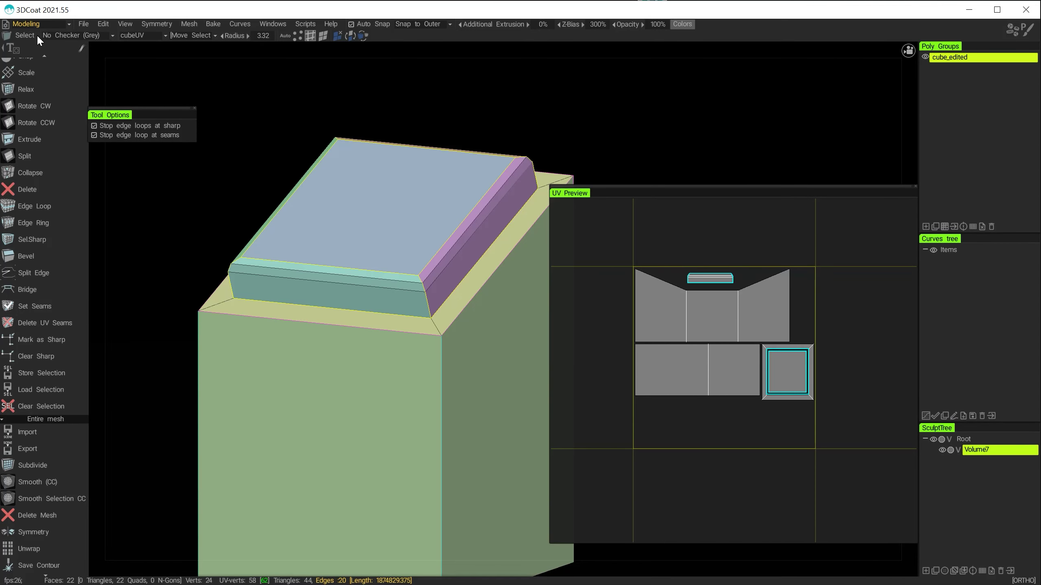
left_click(32, 23)
left_click(35, 35)
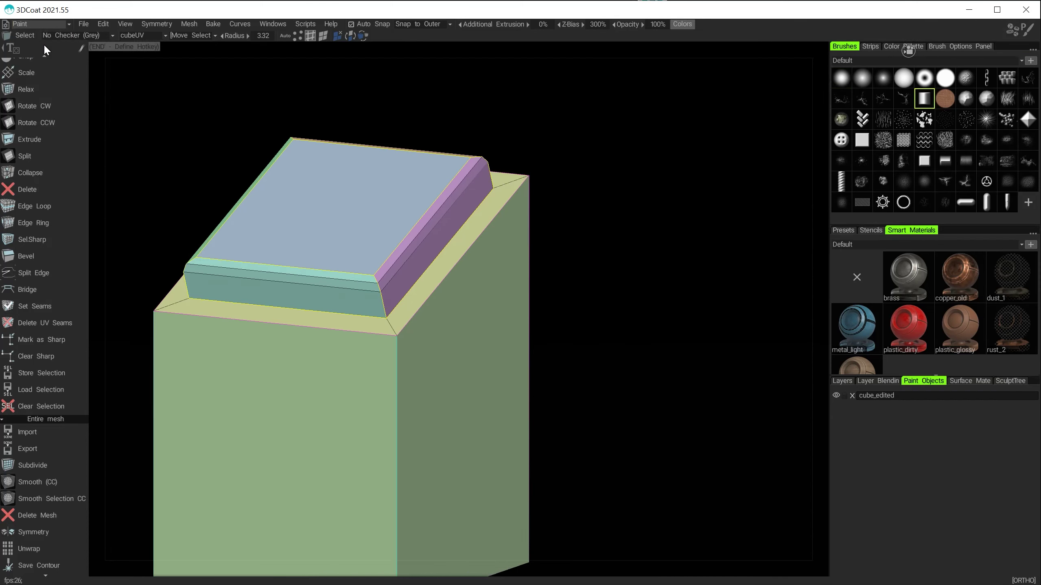
Step: Examine the cube_edited paint object's edge shading from several angles and show its paint layers
mouse_move(618, 325)
left_mouse_down("alt")
mouse_move(586, 344)
mouse_move(618, 321)
mouse_move(717, 310)
mouse_move(544, 242)
mouse_move(623, 265)
mouse_move(760, 238)
mouse_move(702, 270)
mouse_move(648, 269)
mouse_move(630, 262)
mouse_move(615, 235)
mouse_move(532, 193)
mouse_move(590, 313)
left_mouse_up("alt")
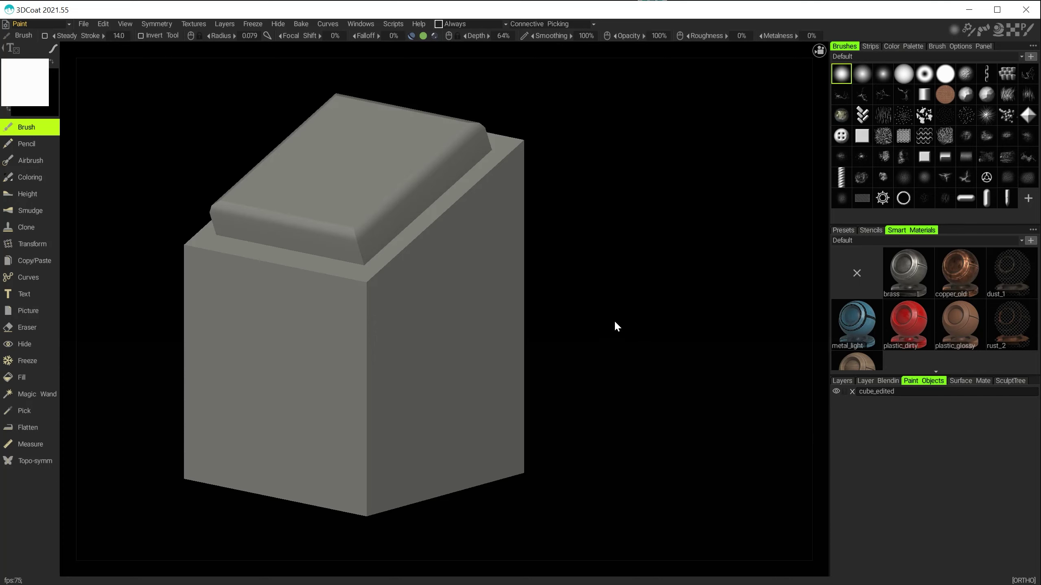
left_click_drag(628, 299, 685, 312, "alt")
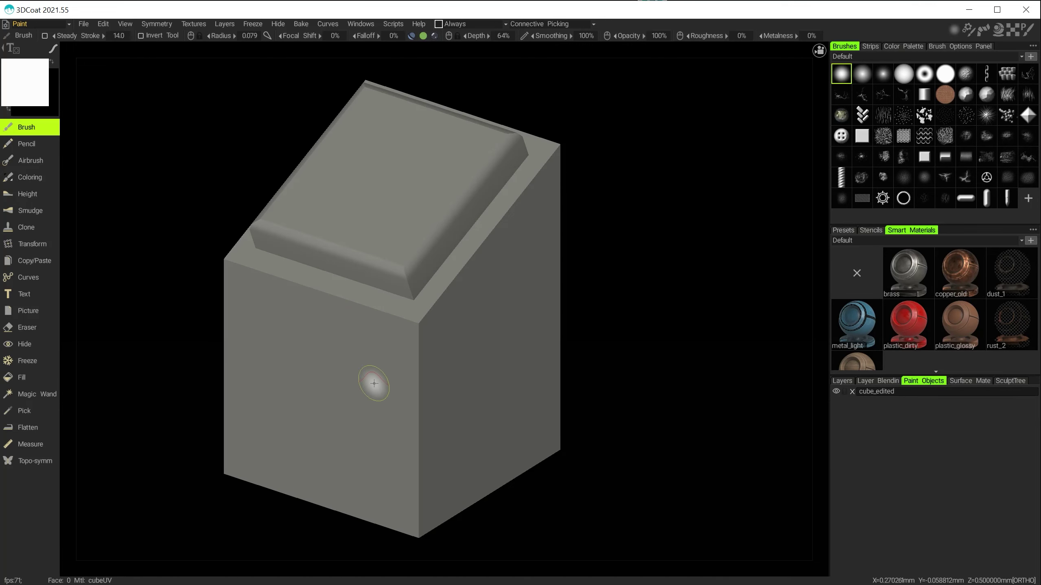
mouse_move(395, 341)
left_mouse_down("alt")
mouse_move(468, 323)
mouse_move(372, 326)
mouse_move(386, 341)
mouse_move(379, 326)
mouse_move(435, 303)
mouse_move(420, 309)
mouse_move(423, 301)
left_mouse_up("alt")
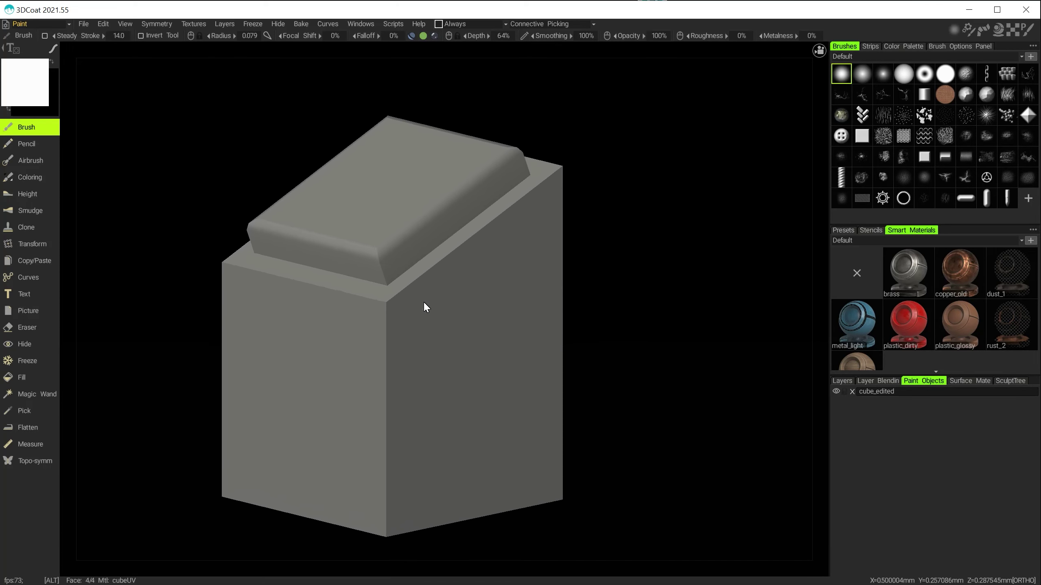
left_click(842, 381)
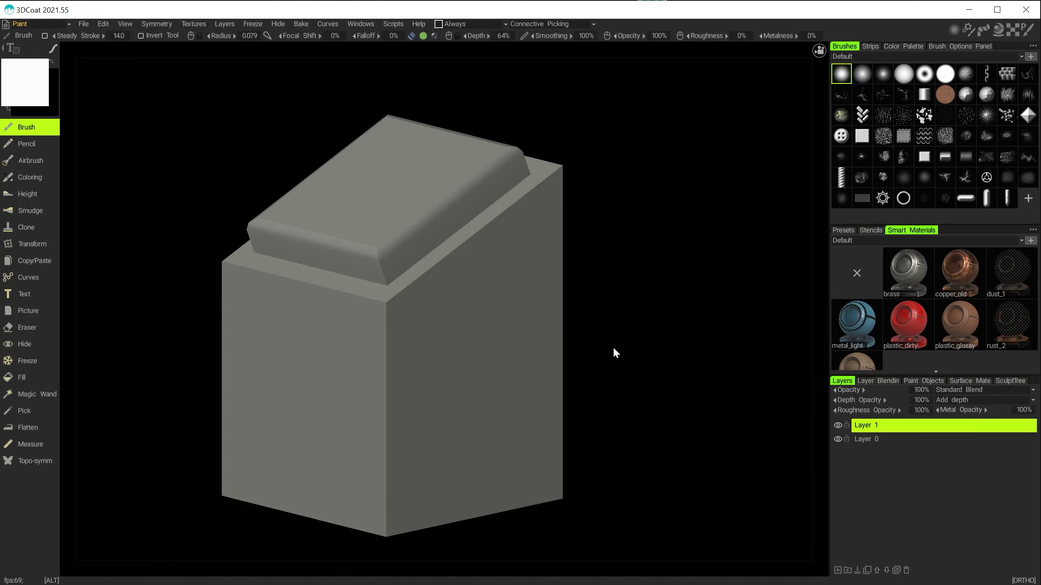
mouse_move(614, 351)
left_mouse_down("alt")
mouse_move(623, 372)
mouse_move(615, 365)
mouse_move(643, 341)
mouse_move(606, 360)
mouse_move(623, 341)
left_mouse_up("alt")
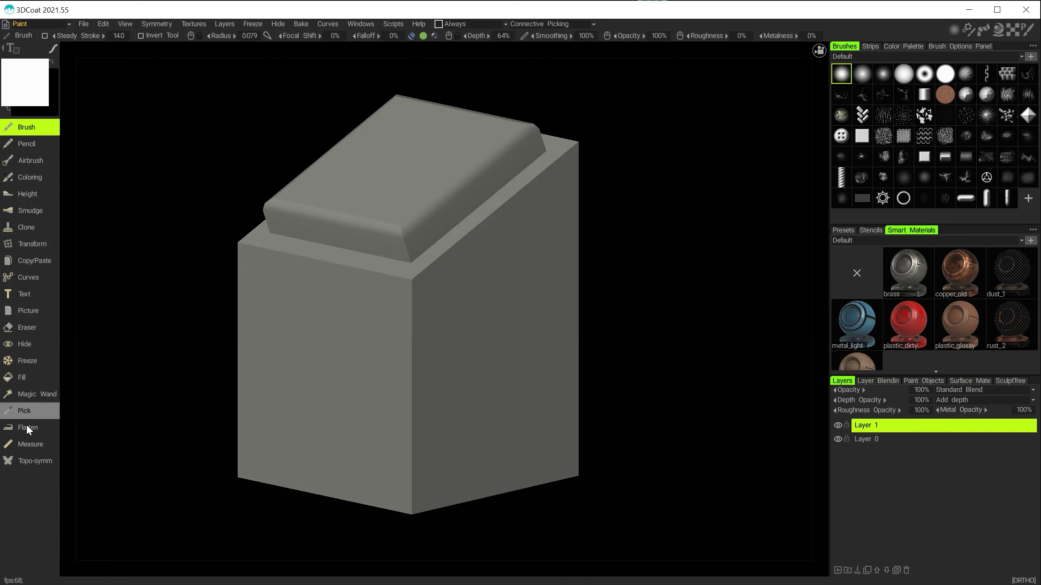
Step: Choose the Fill tool with the brass smart material, and briefly show the CavityMap(RGB) layer on the model before hiding it
left_click(26, 376)
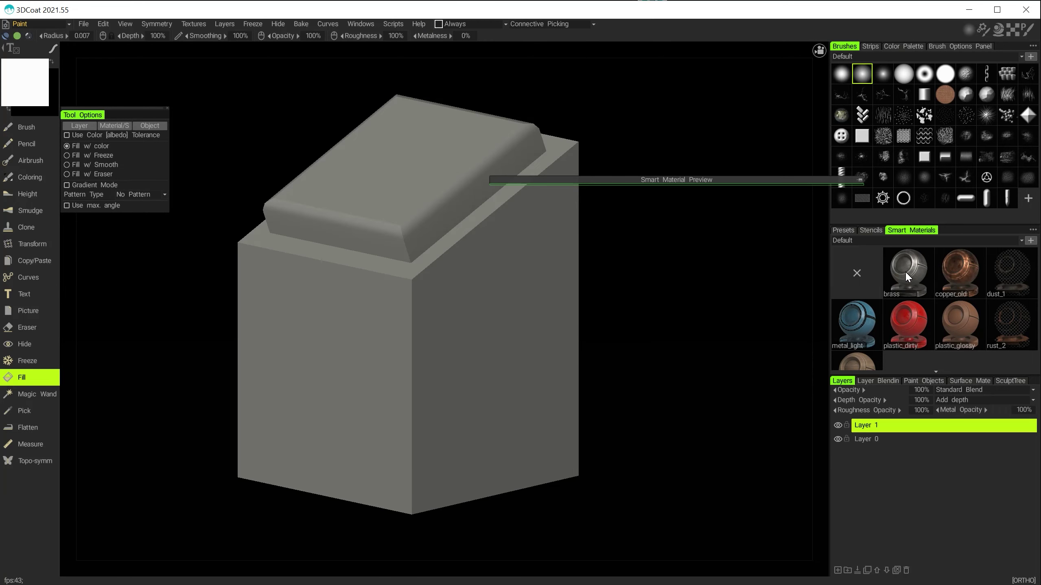
mouse_move(908, 269)
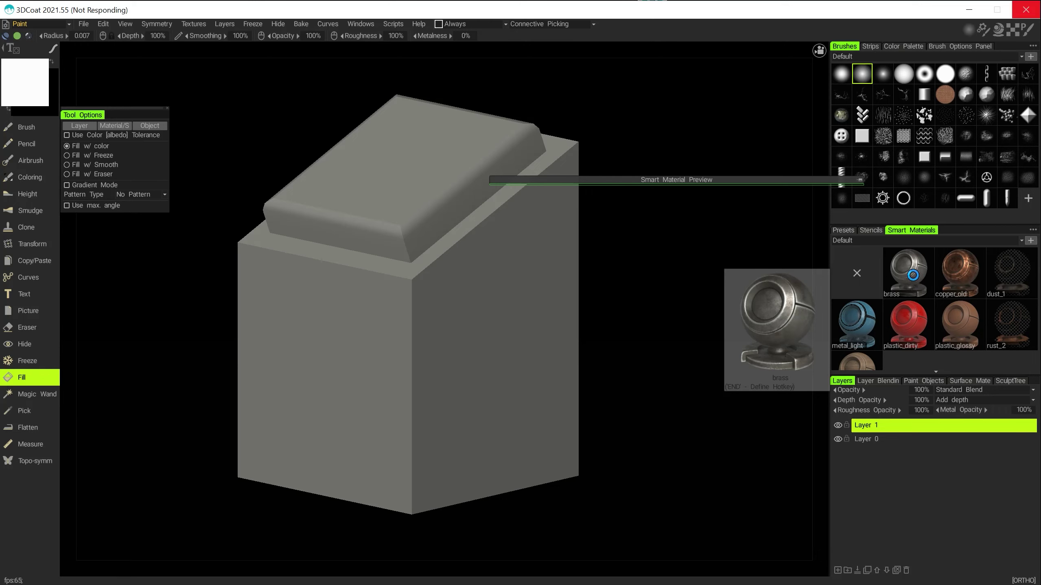
left_click(899, 270)
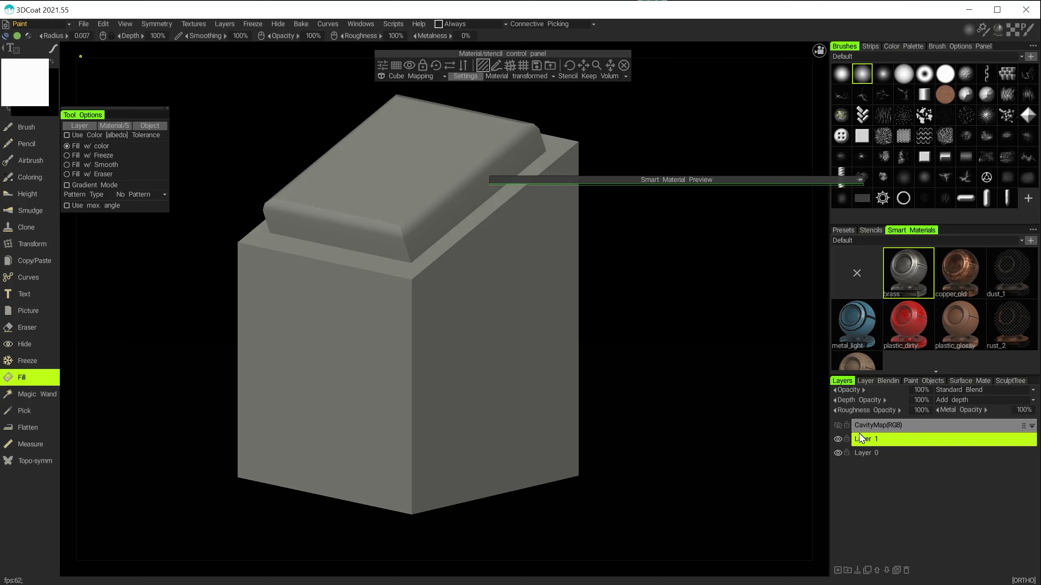
left_click(837, 425)
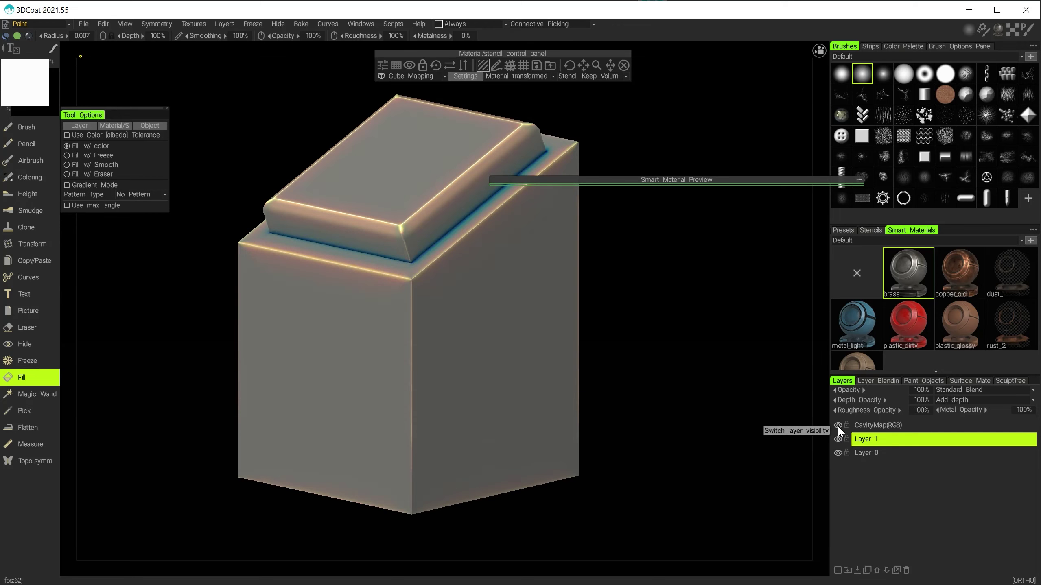
left_click(838, 426)
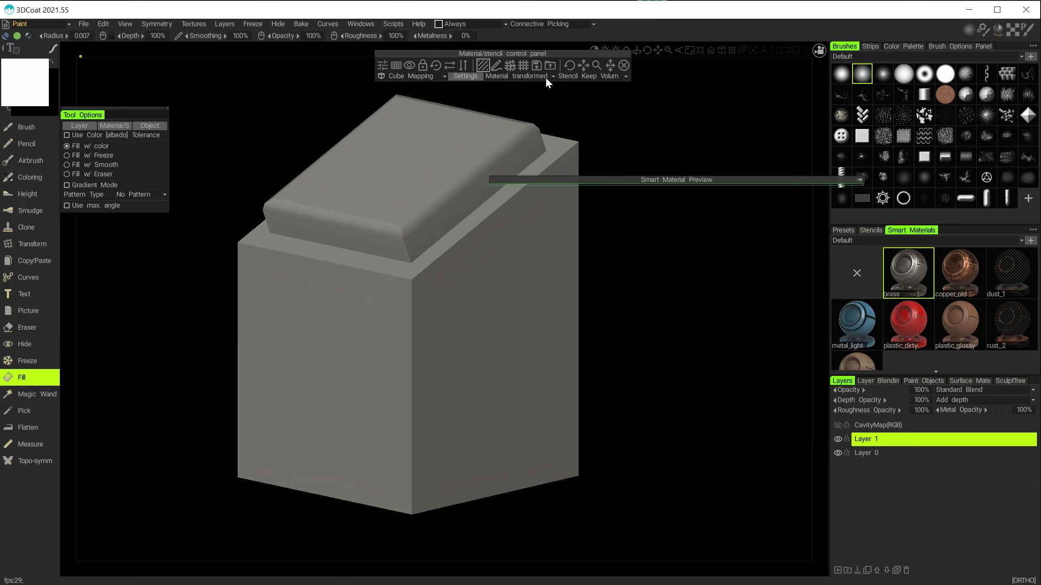
Step: Expand the Smart Material Preview over the model to examine the copper_old smart material, and deactivate the material
left_click_drag(580, 179, 344, 95)
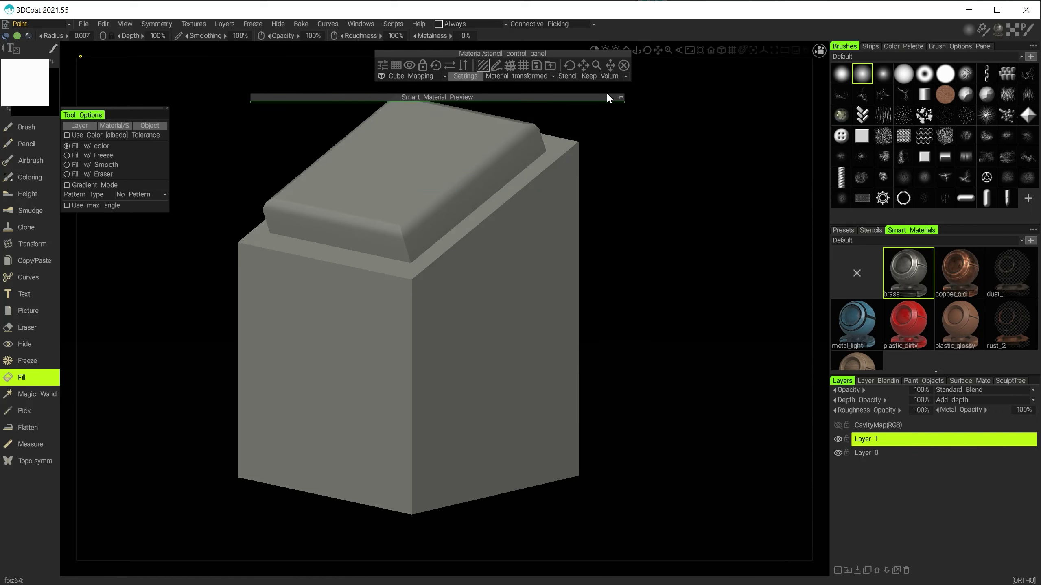
left_click(620, 97)
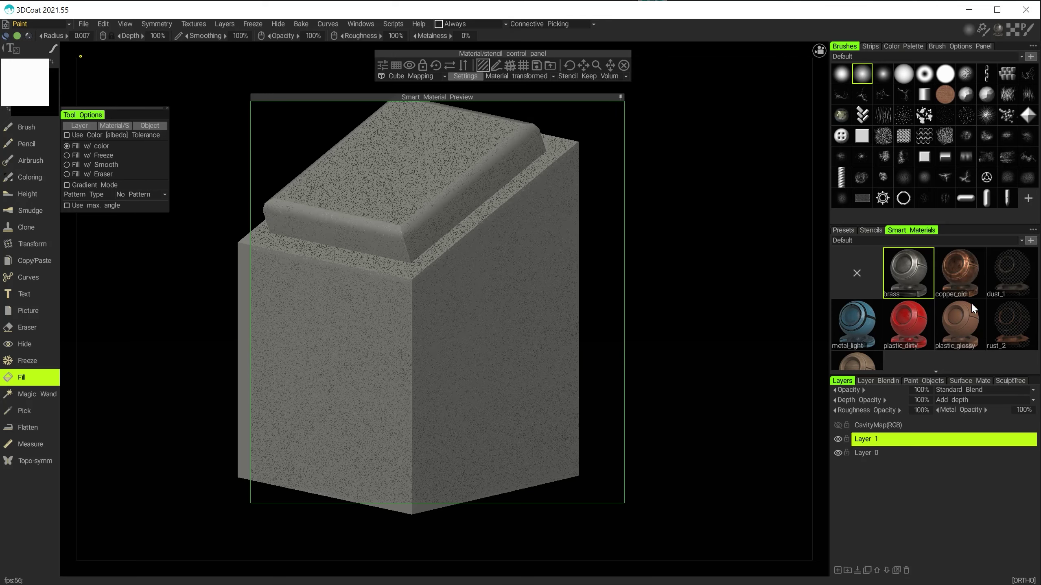
left_click(961, 273)
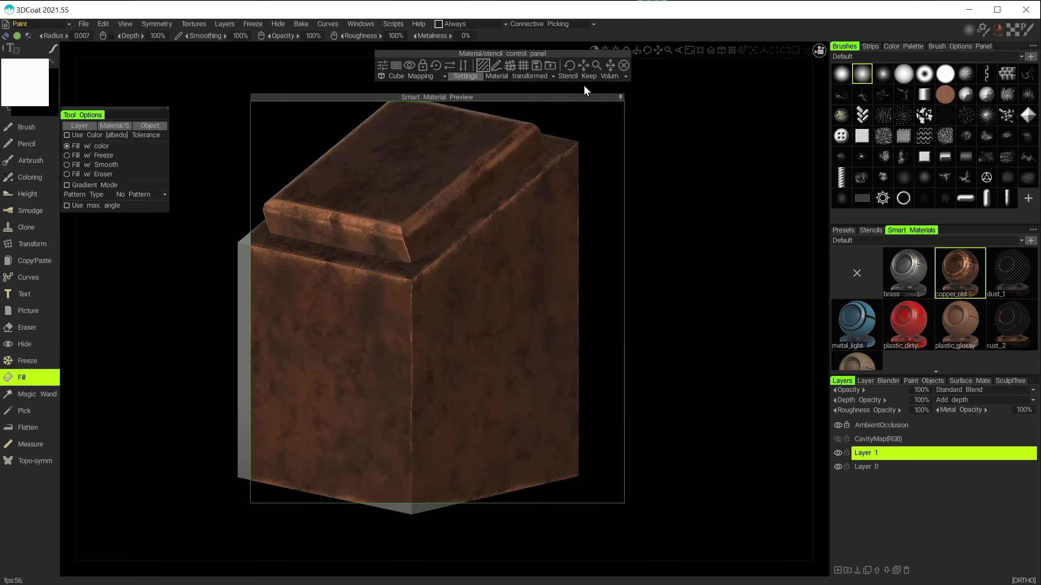
left_click_drag(508, 95, 680, 117)
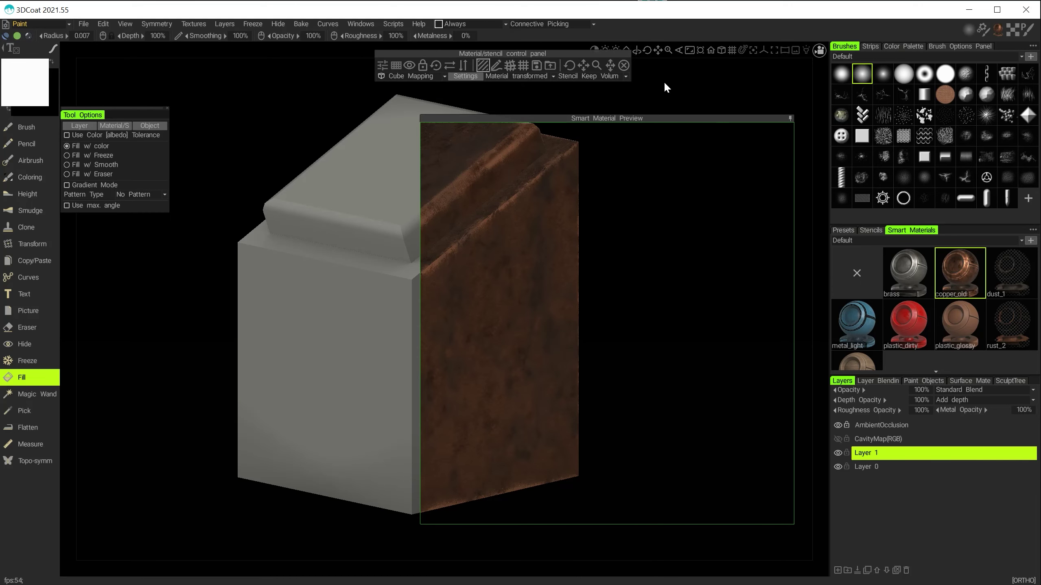
left_click(624, 66)
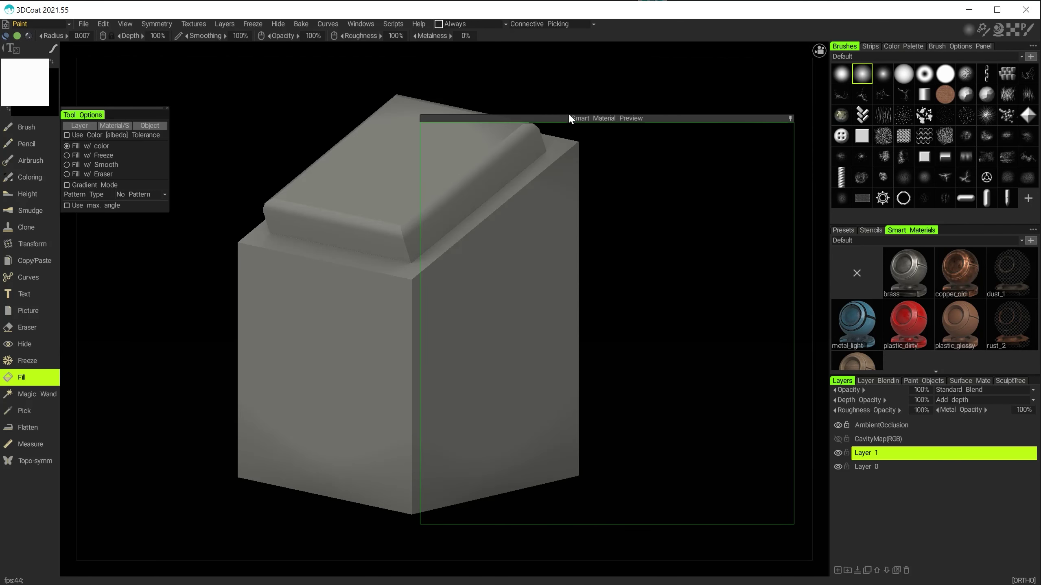
Step: Choose the Brush tool and open the Texture UV Editor beside the model, with the whole cubeUV layout in view
left_click(43, 128)
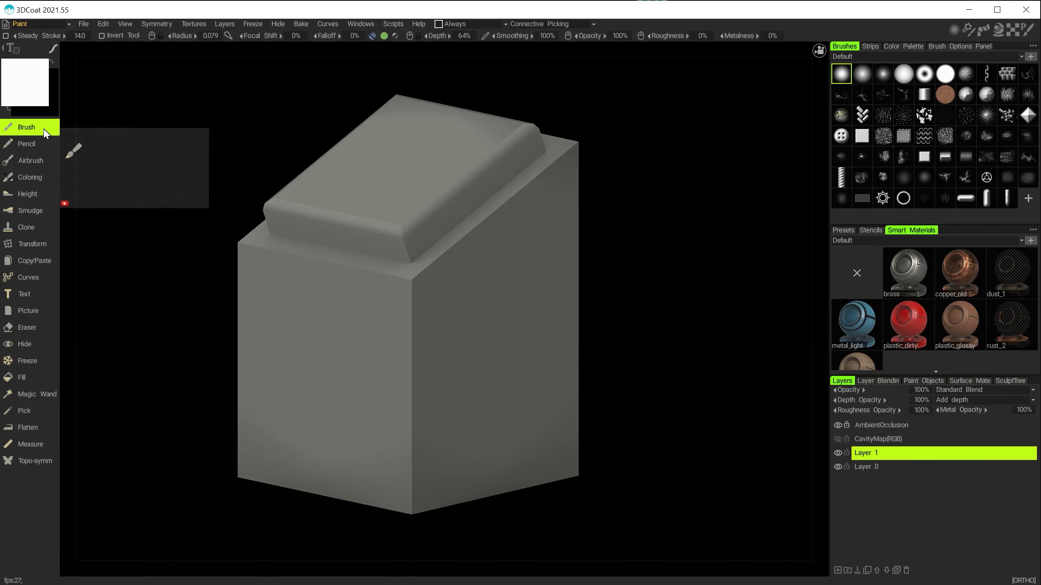
left_click_drag(648, 287, 619, 258, "alt")
mouse_move(684, 277)
left_mouse_down("alt")
mouse_move(660, 260)
mouse_move(653, 281)
mouse_move(666, 270)
left_mouse_up("alt")
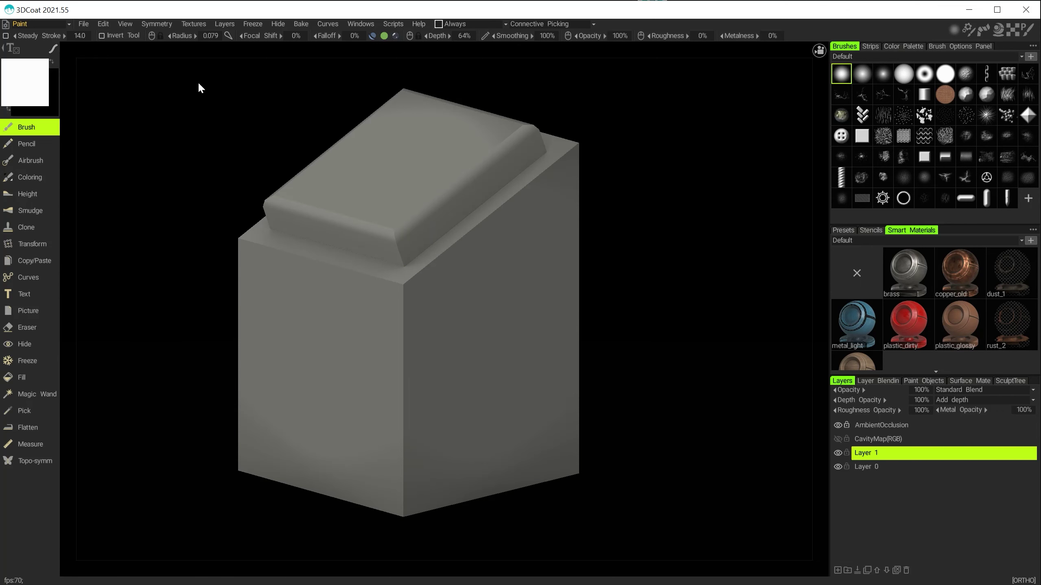
left_click(187, 26)
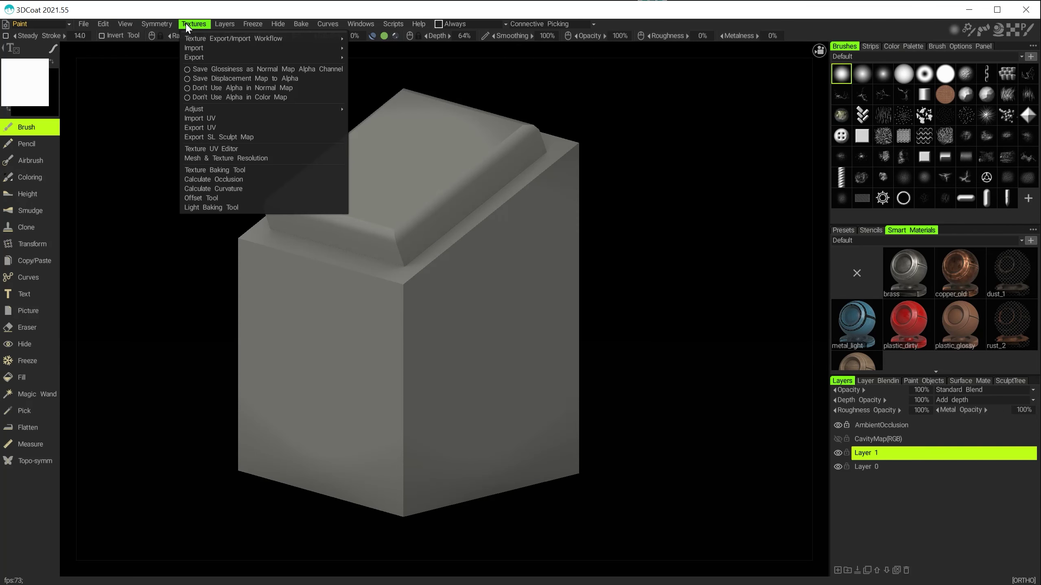
left_click(200, 153)
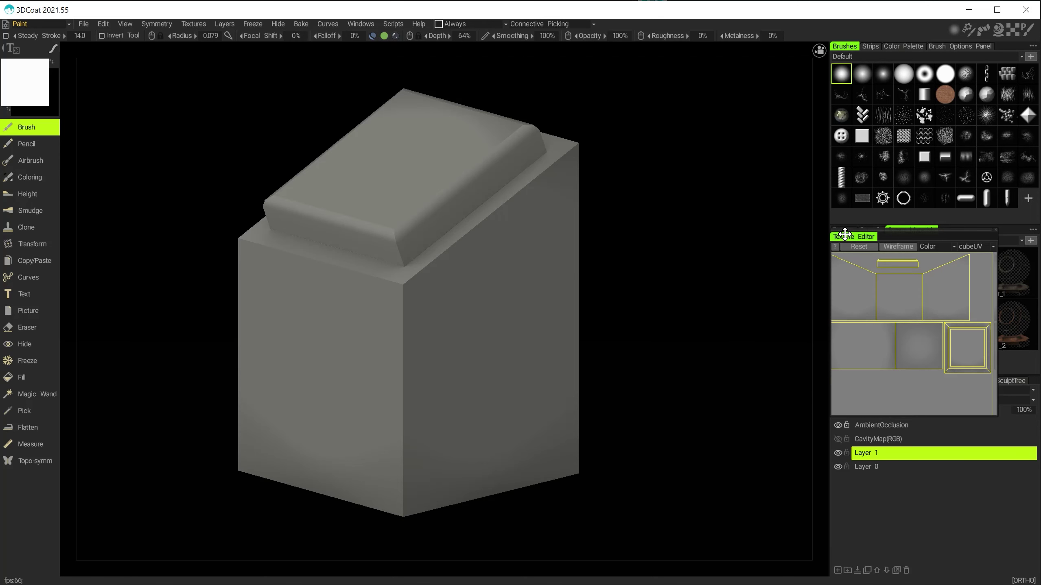
left_click_drag(847, 237, 588, 218)
middle_click_drag(655, 316, 729, 353, "alt")
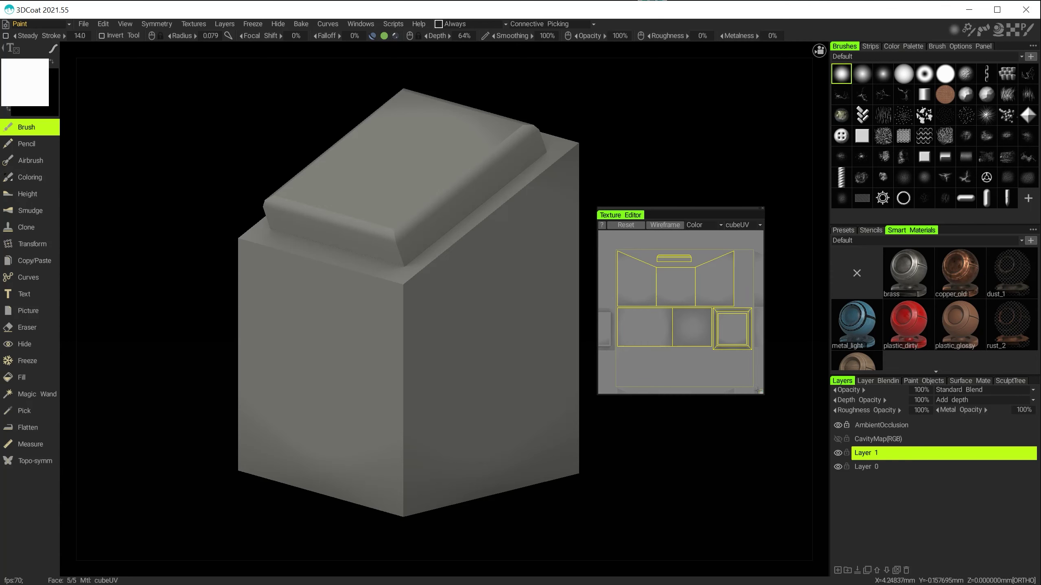
Step: Compare the cubeUV texture with and without its wireframe and with the AmbientOcclusion layer shown and hidden, leaving that layer hidden
left_click(661, 225)
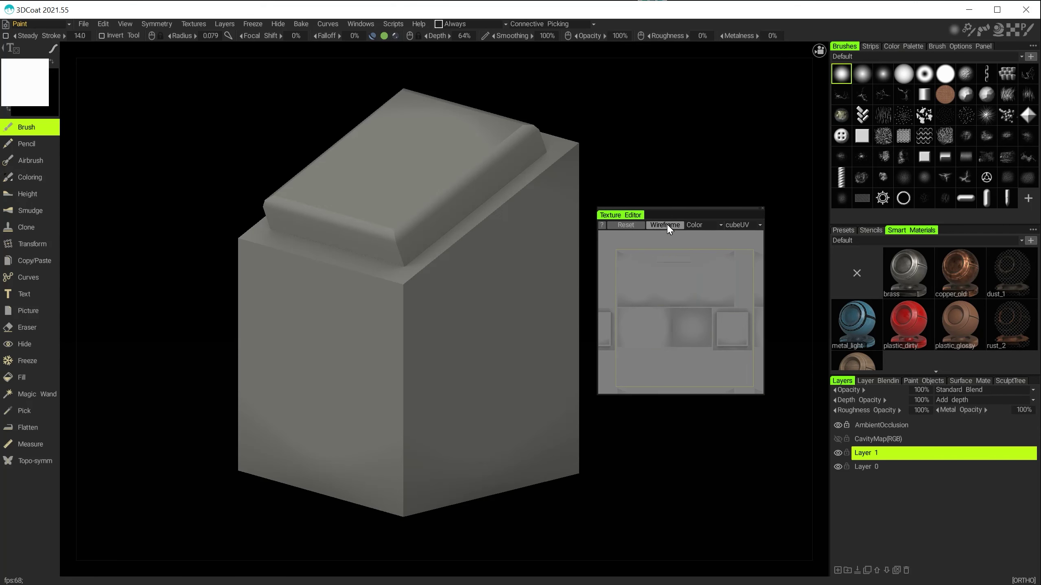
left_click(662, 225)
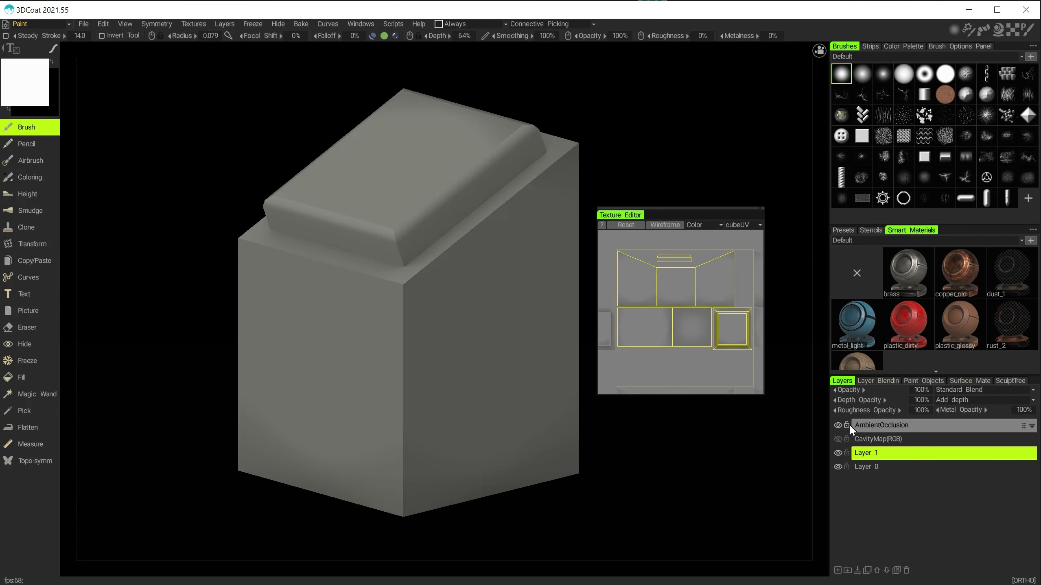
left_click(838, 426)
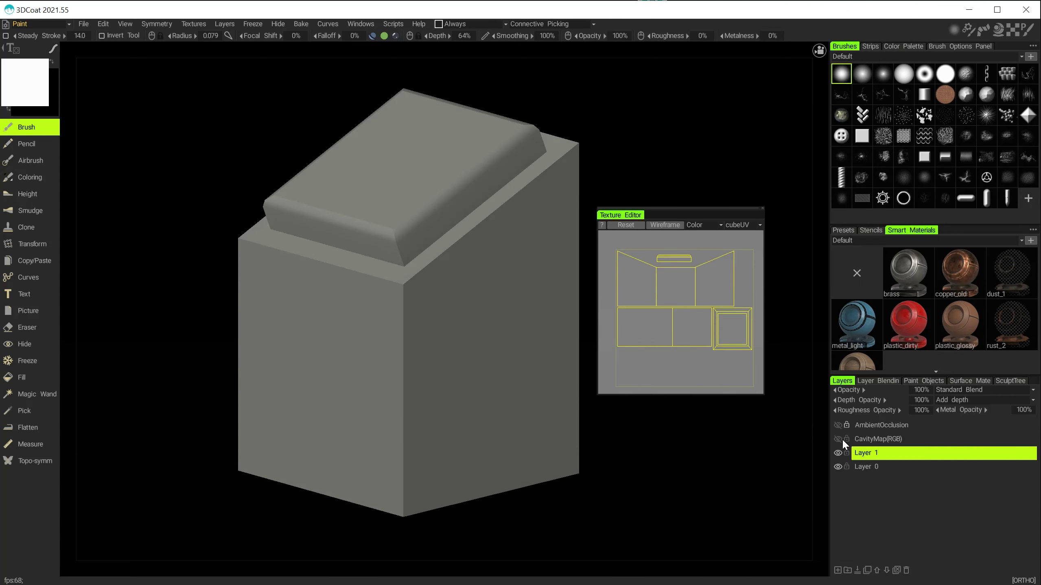
left_click(837, 426)
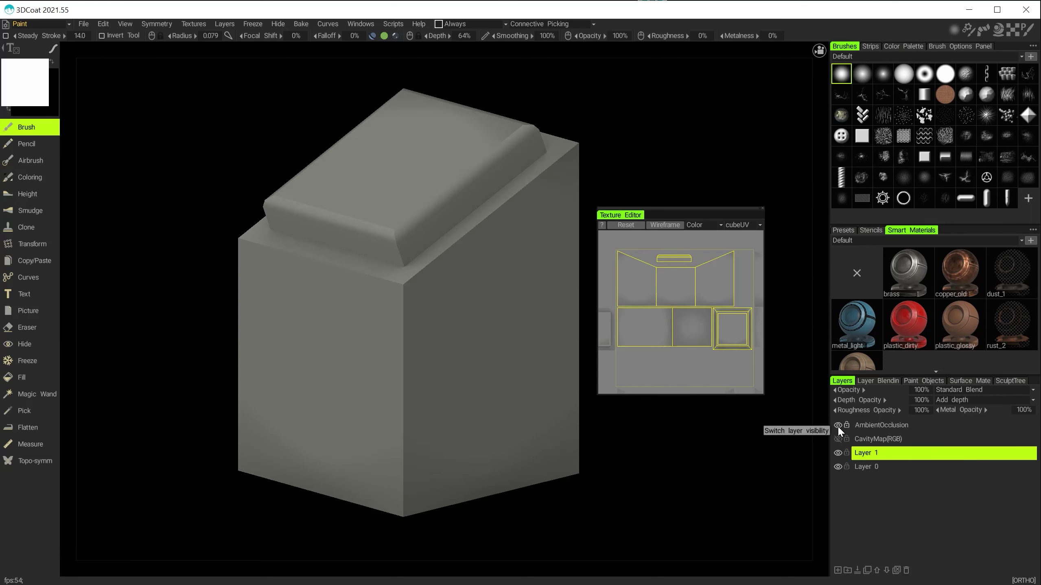
left_click(838, 426)
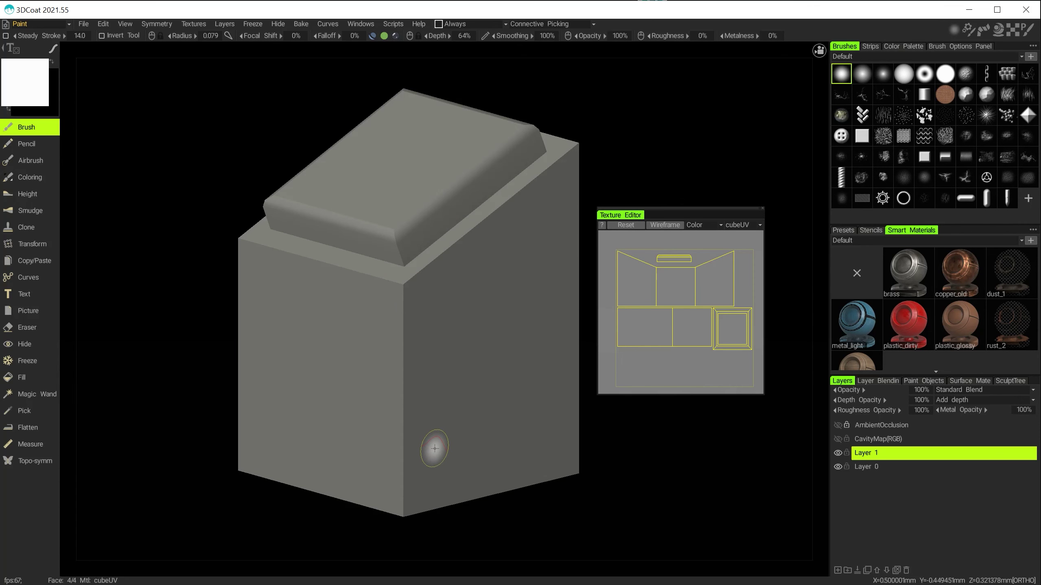
mouse_move(406, 390)
left_mouse_down("alt")
mouse_move(385, 369)
mouse_move(458, 344)
mouse_move(438, 360)
mouse_move(401, 330)
left_mouse_up("alt")
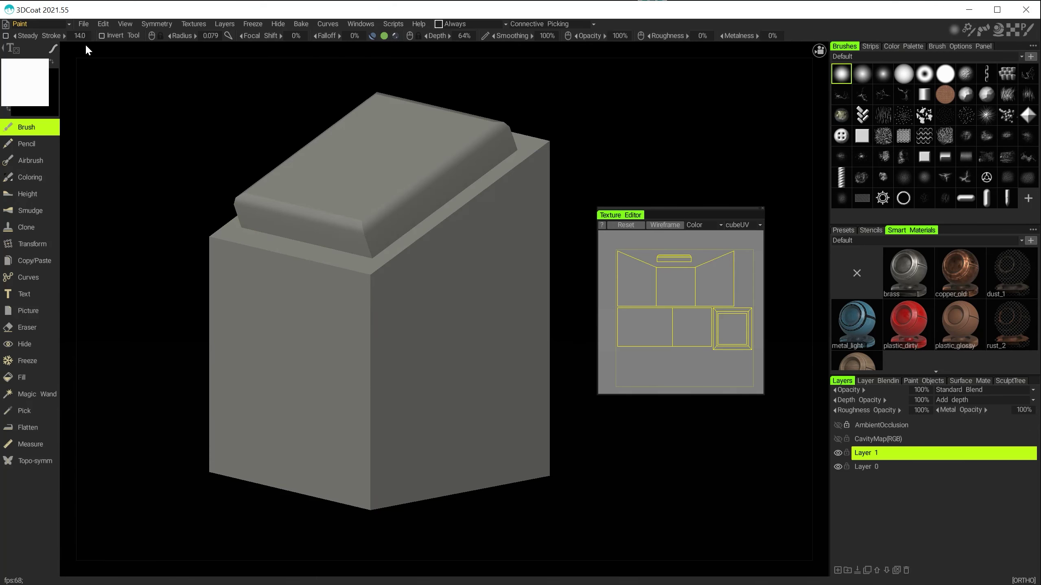
Step: Switch to the Modeling room and select all faces of the cube_edited mesh in face mode
left_click(83, 25)
left_click(83, 25)
left_click(83, 24)
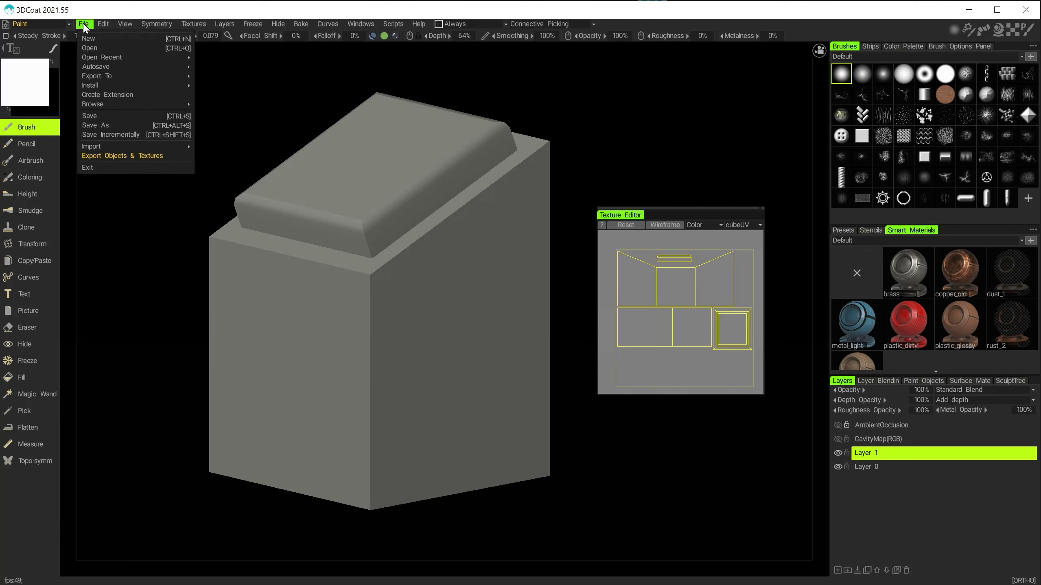
left_click(49, 24)
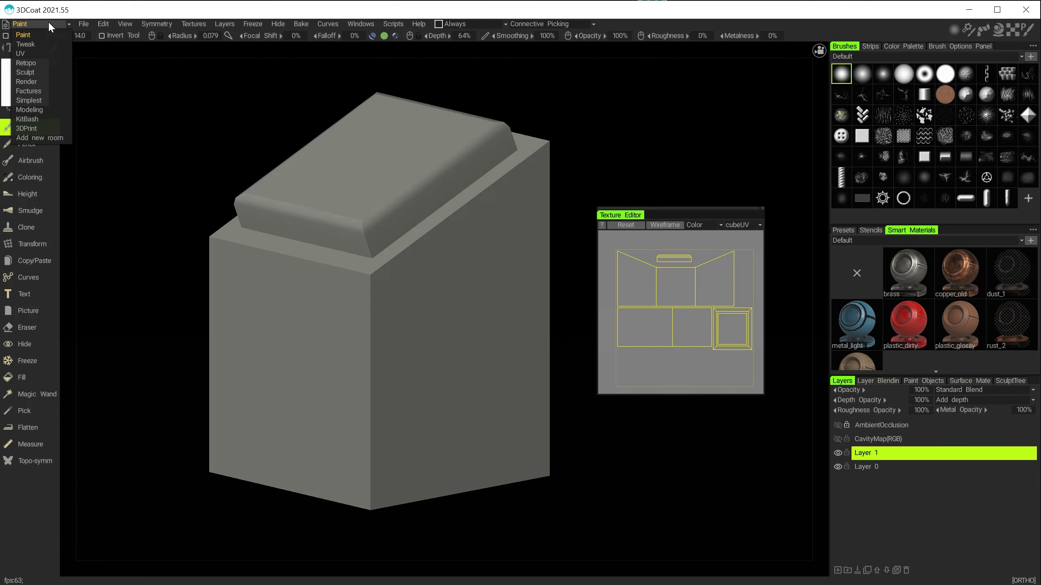
left_click(54, 112)
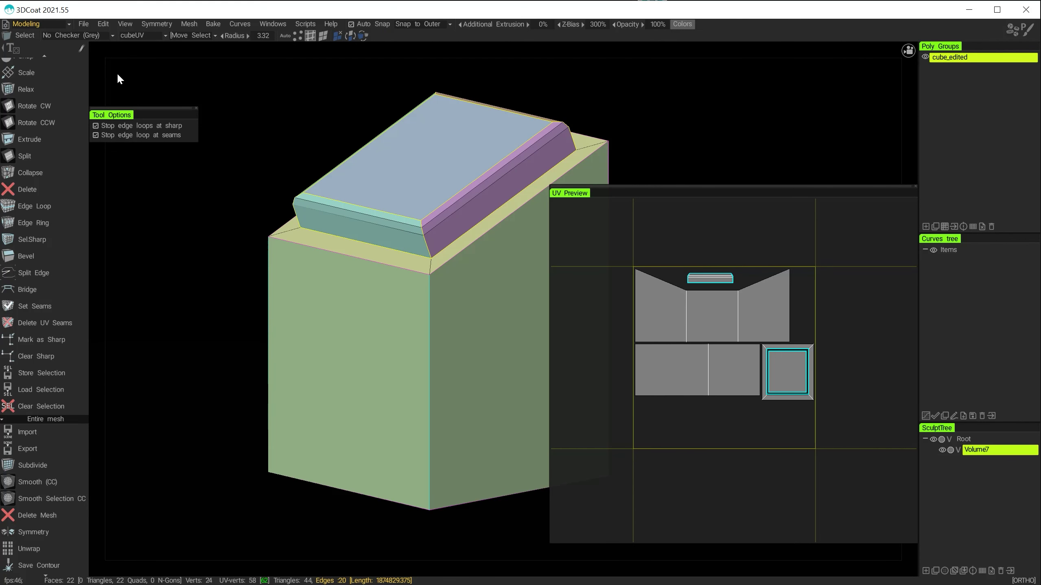
scroll(45, 156, "up", 10)
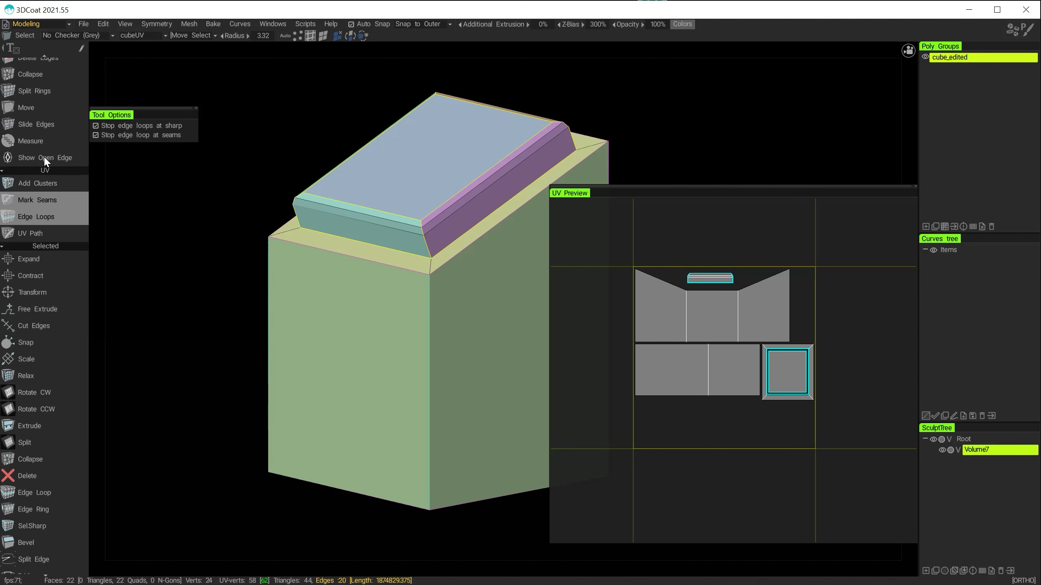
scroll(45, 153, "up", 4)
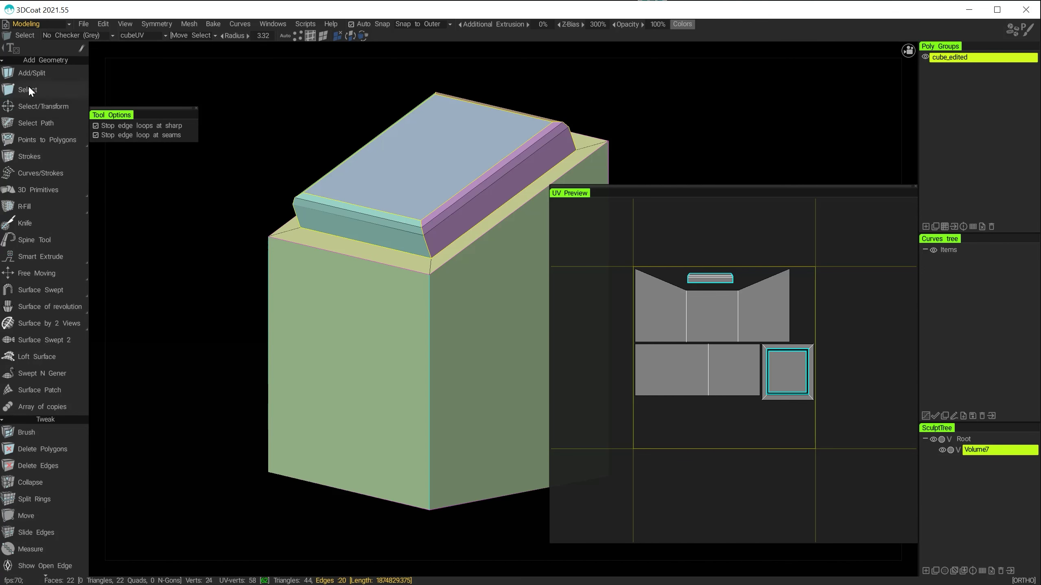
left_click(323, 36)
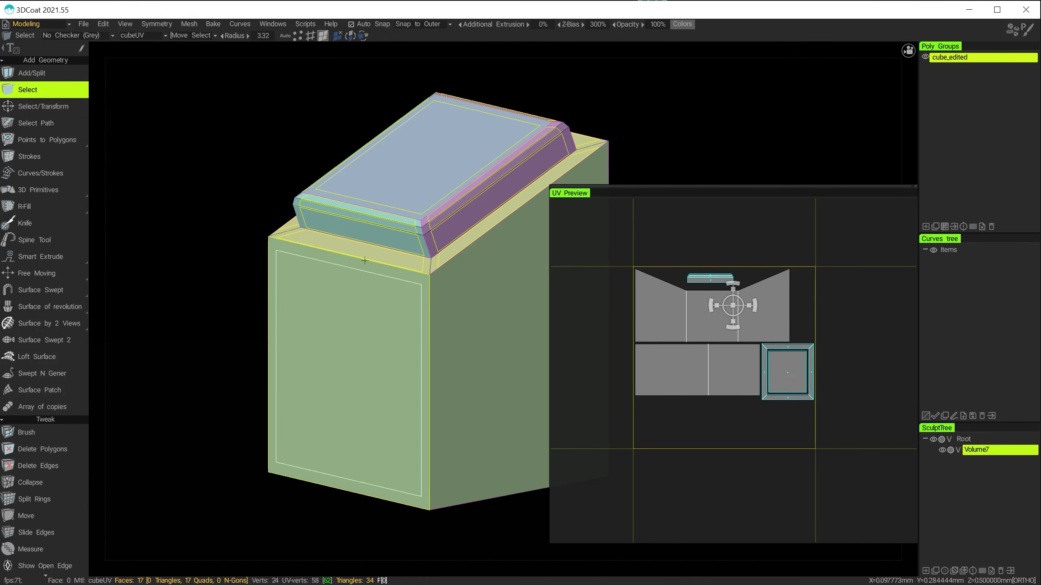
key("ctrl+a")
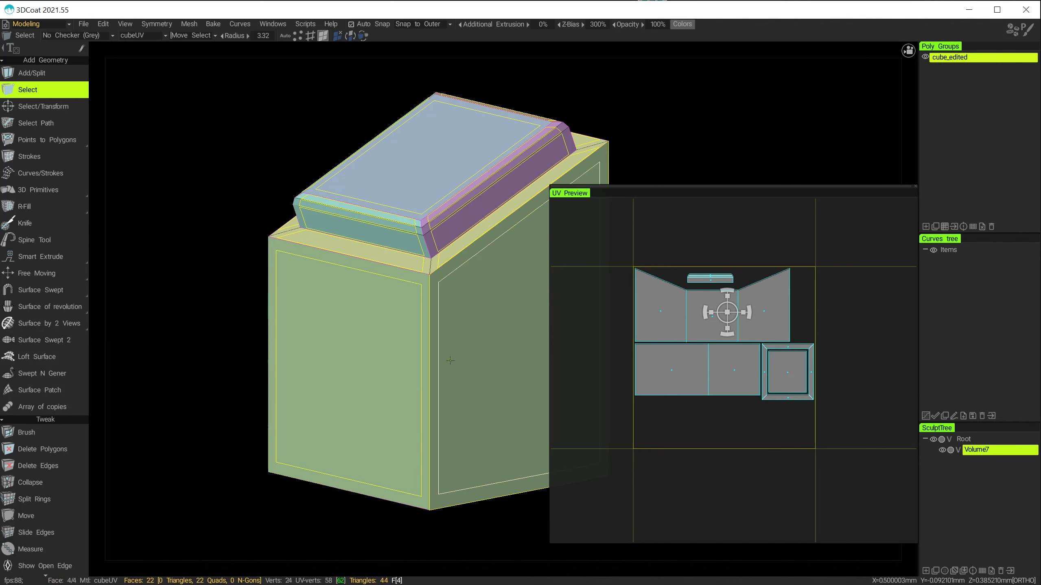
Step: Export the selected faces of cube_edited to a mesh file
left_click(189, 24)
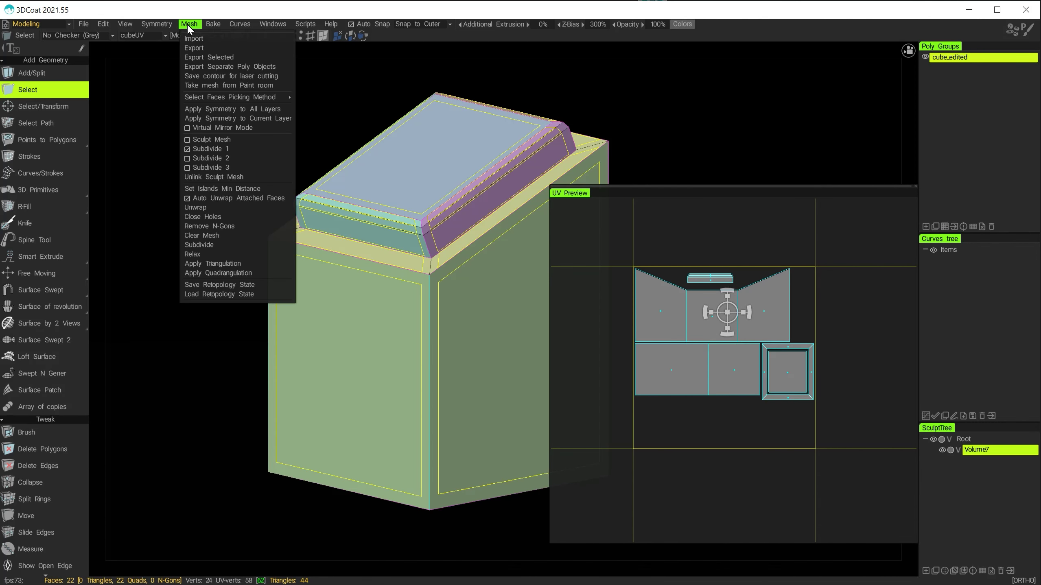
left_click(188, 26)
left_click(188, 25)
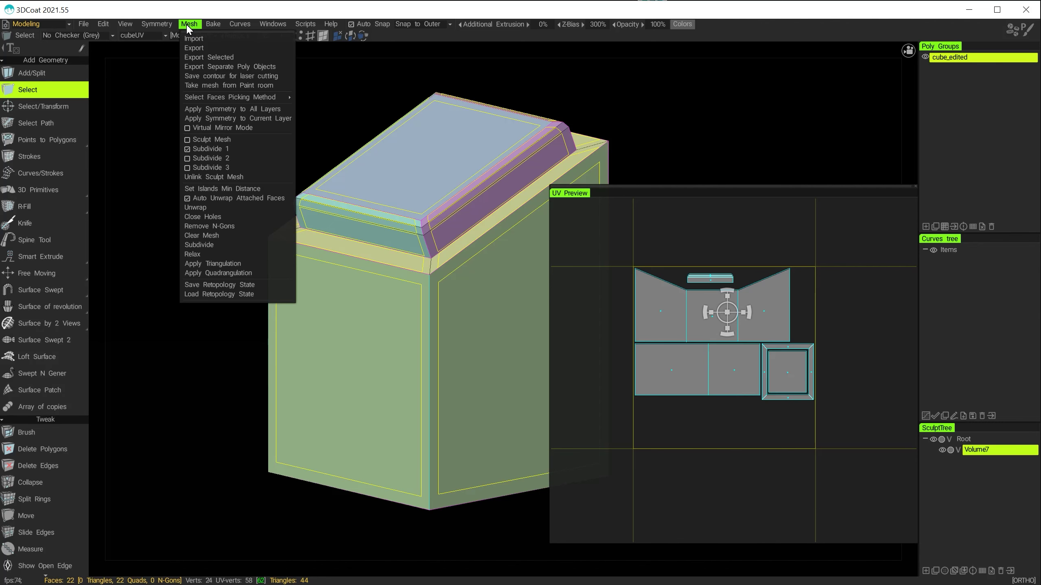
left_click(200, 58)
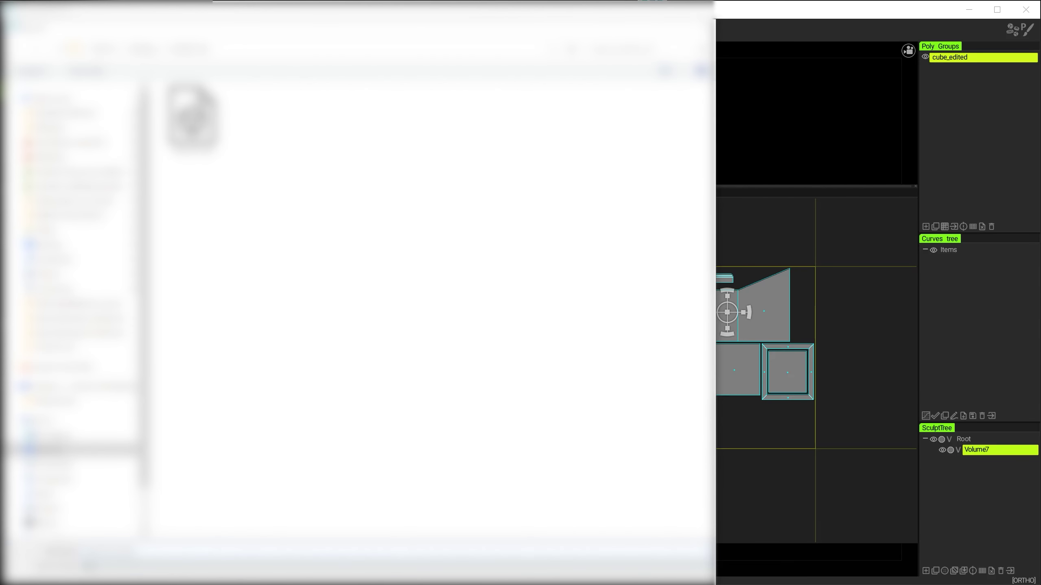
key("Escape")
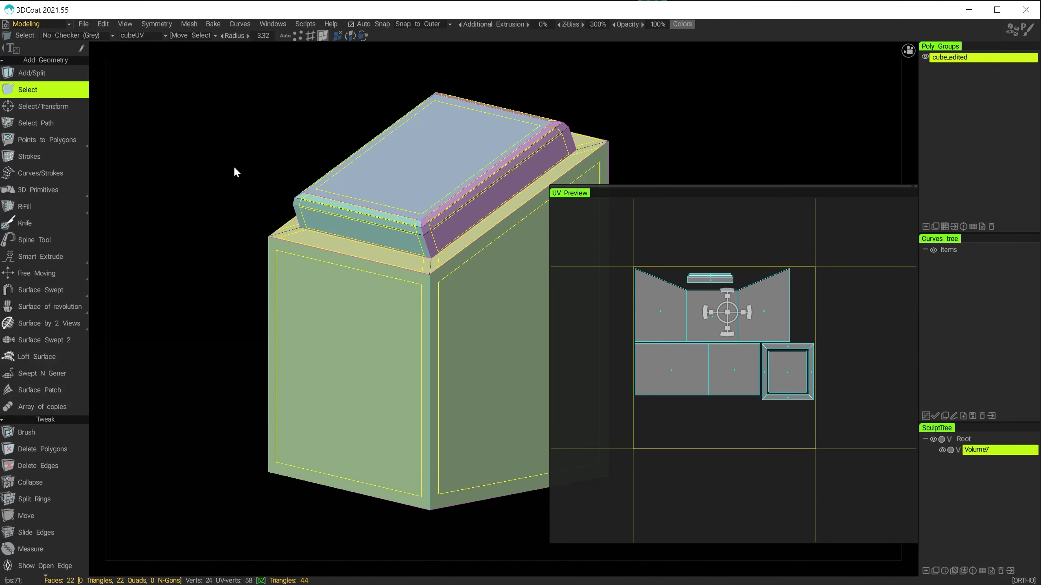
Step: Return to the Paint room and examine the Export Objects & Textures options for geometry only, with texture export off, without exporting
left_click(83, 24)
left_click(39, 24)
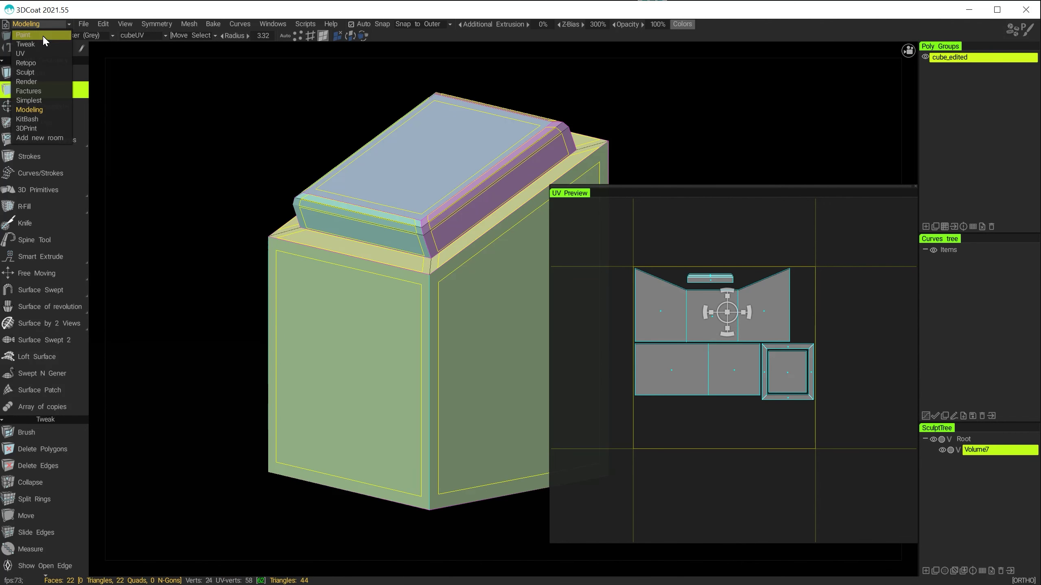
left_click(41, 34)
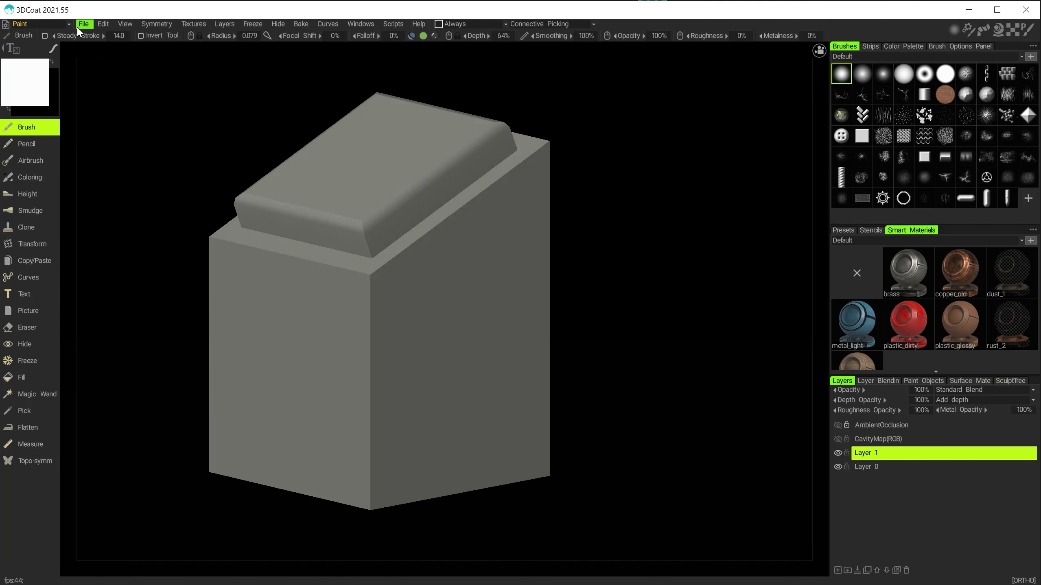
left_click(80, 26)
left_click(85, 24)
left_click(84, 24)
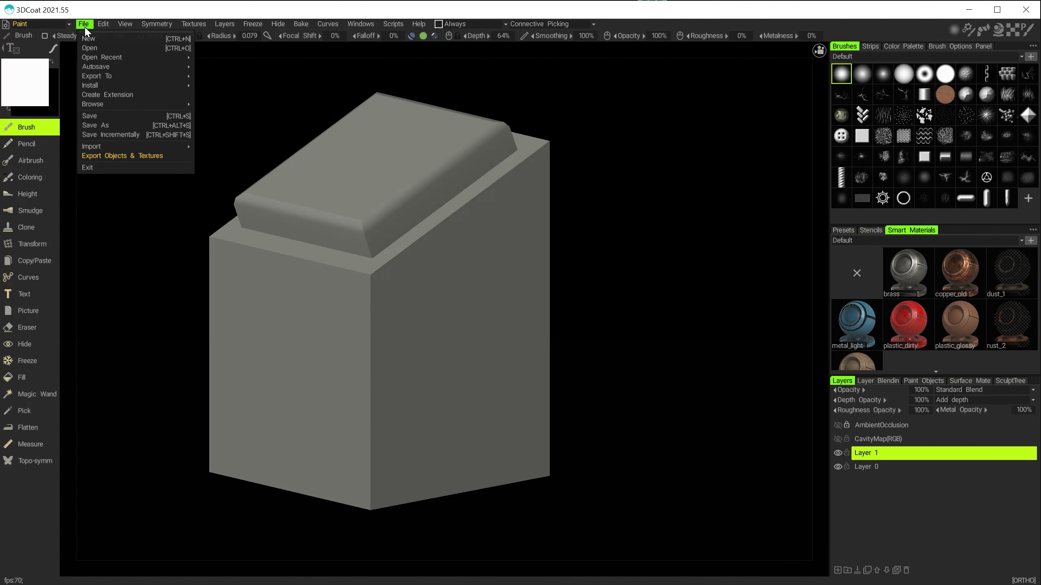
left_click(109, 156)
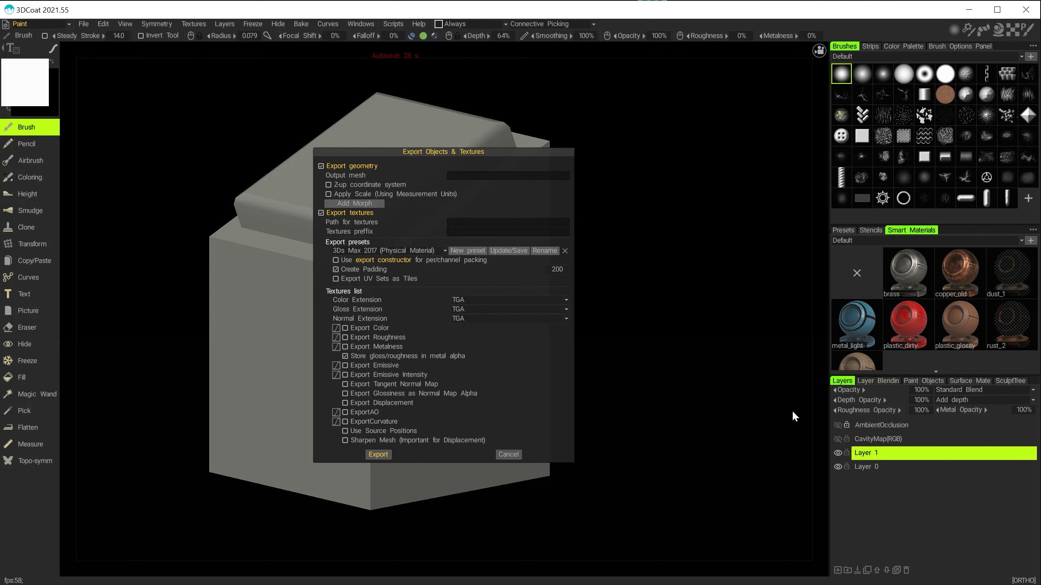
left_click(321, 213)
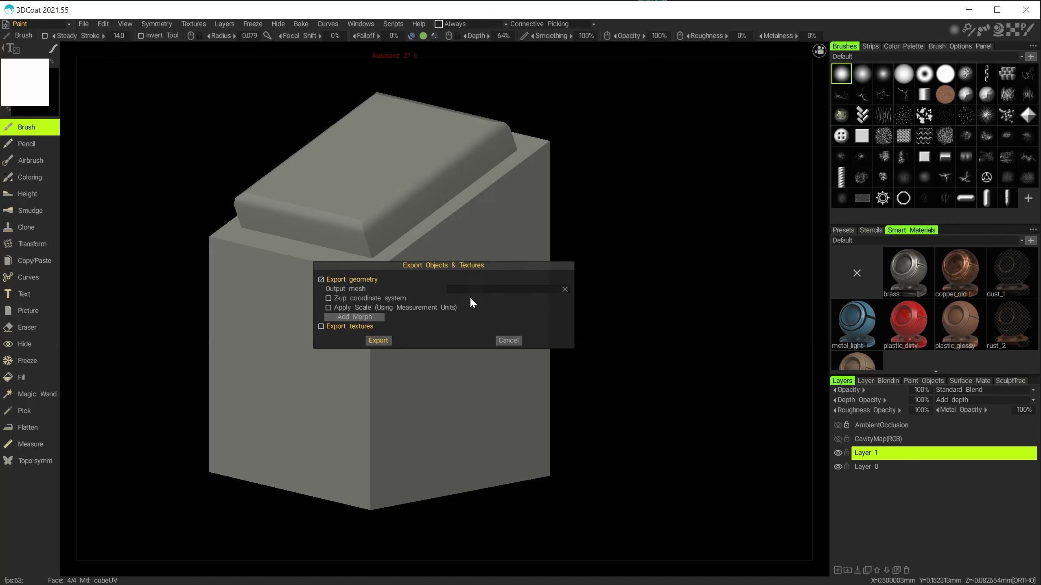
left_click(504, 289)
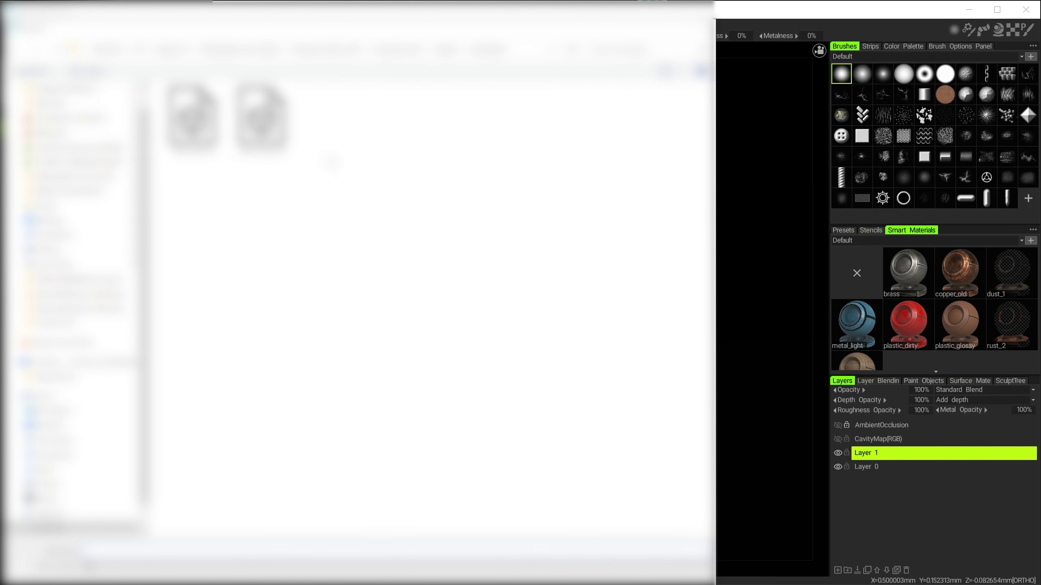
key("Escape")
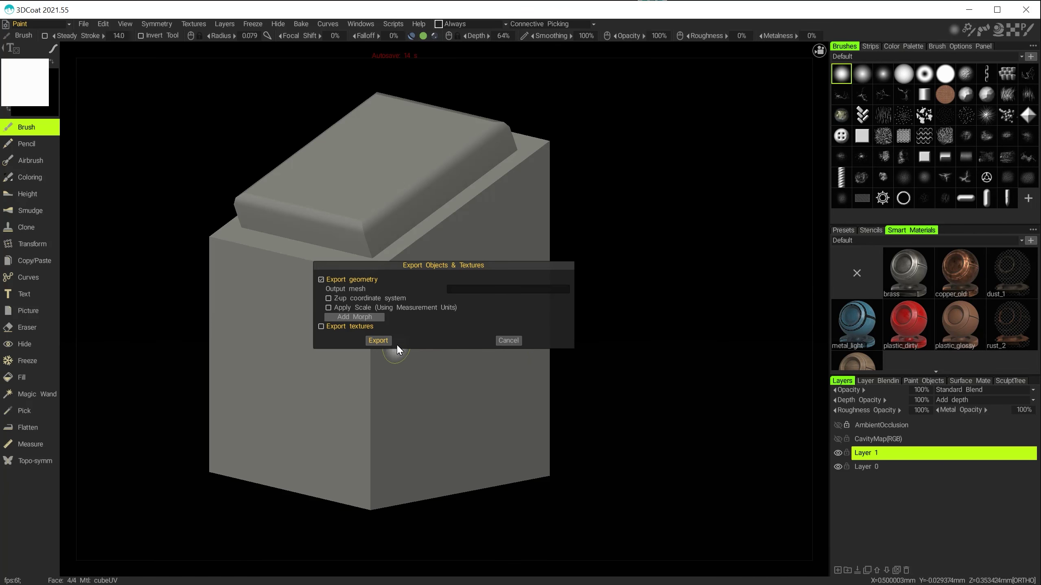
left_click(501, 341)
Step: Switch to Maya and import cube_02_uv.obj from the sCALED_3dc folder into the scene with the original cube
mouse_move(400, 262)
left_mouse_down("alt")
mouse_move(481, 255)
mouse_move(471, 267)
left_mouse_up("alt")
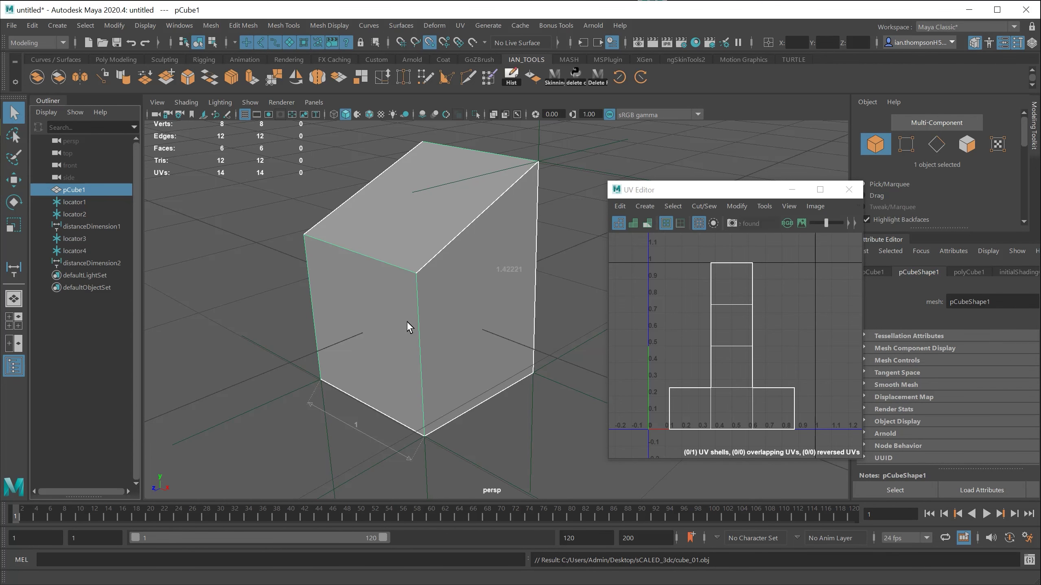
left_click_drag(409, 327, 439, 317, "alt")
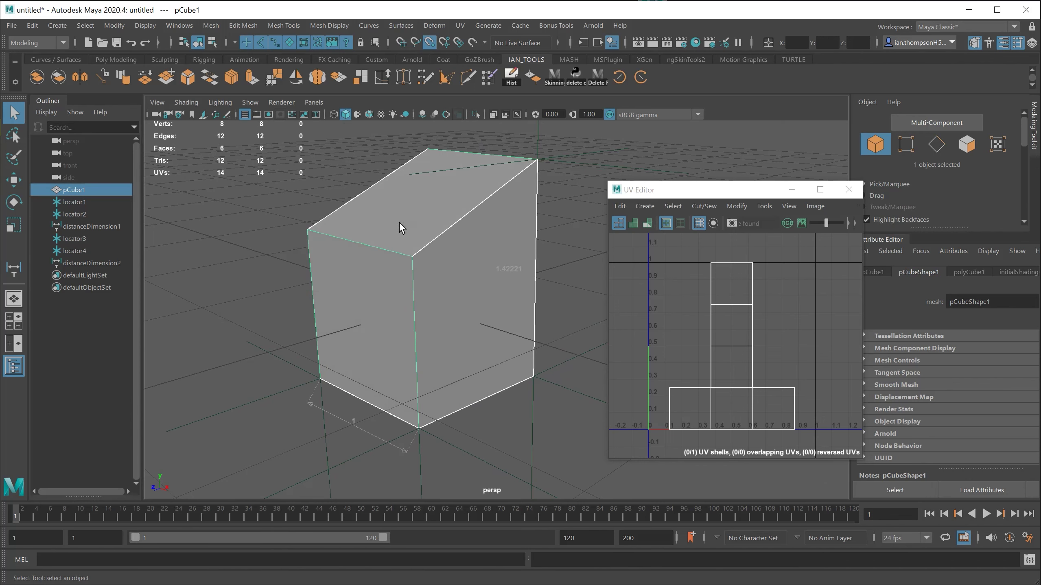
left_click(127, 414)
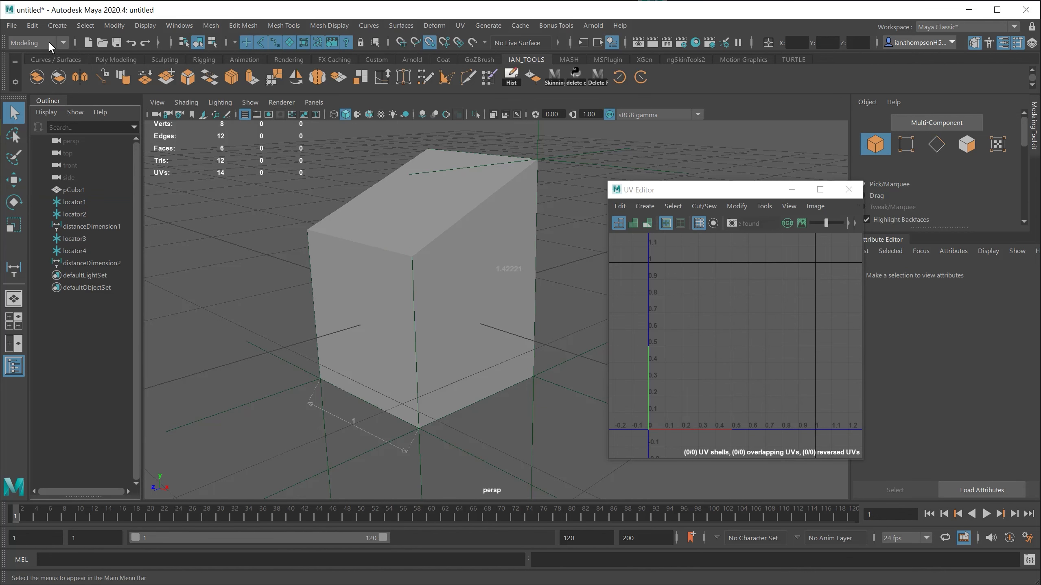
left_click(12, 26)
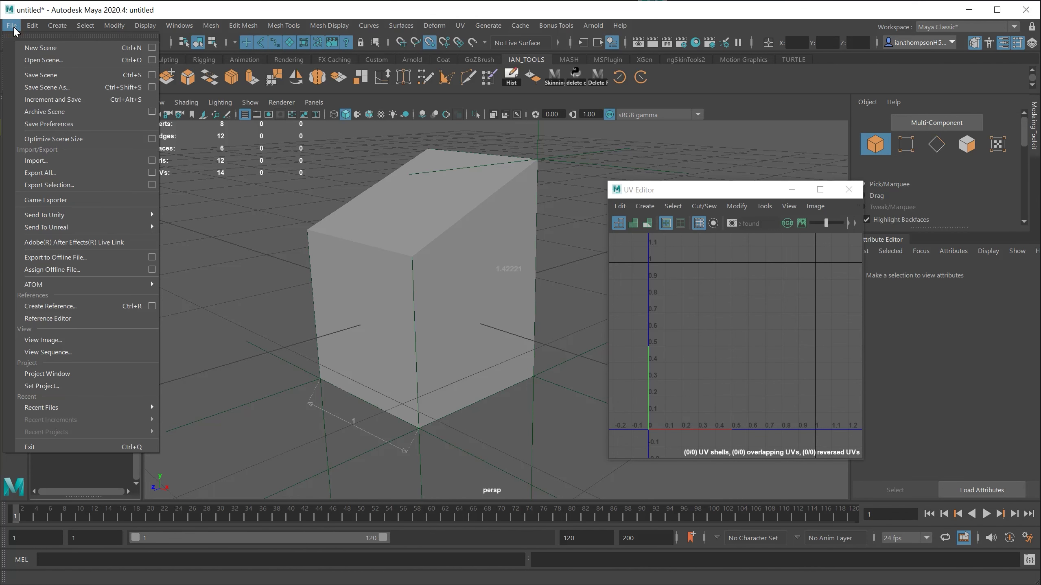
left_click(56, 161)
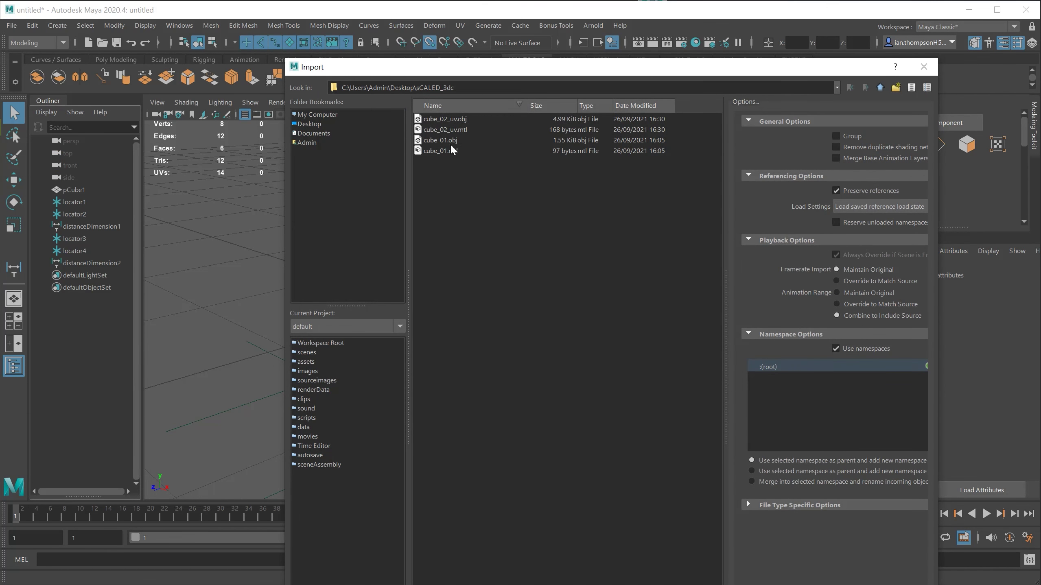
left_click(428, 122)
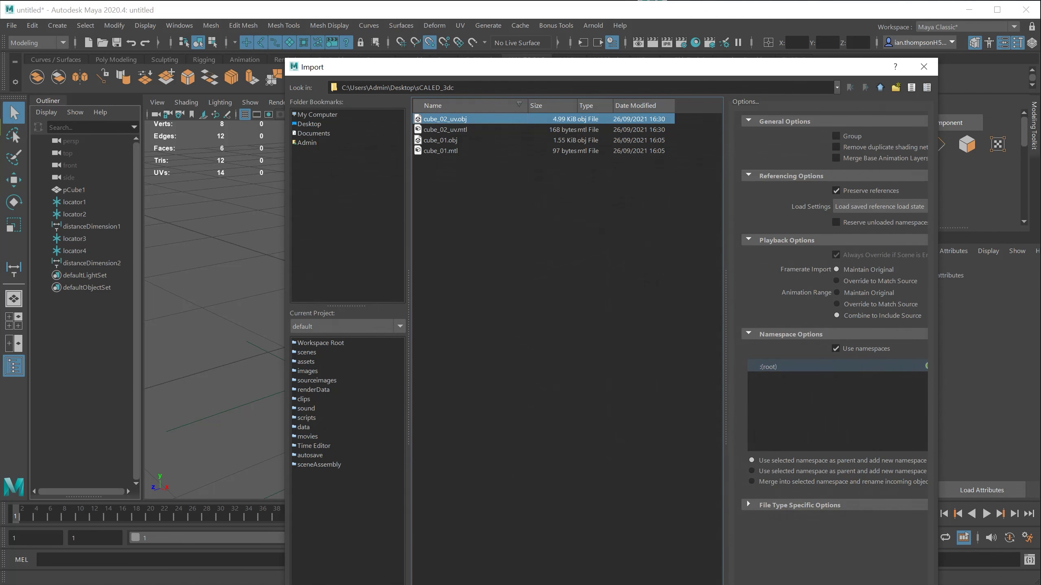
key("Return")
Step: Hide the original pCube1 so that only the imported cube_edited mesh is shown
mouse_move(299, 377)
left_mouse_down("alt")
mouse_move(288, 355)
mouse_move(305, 374)
mouse_move(374, 364)
mouse_move(304, 367)
left_mouse_up("alt")
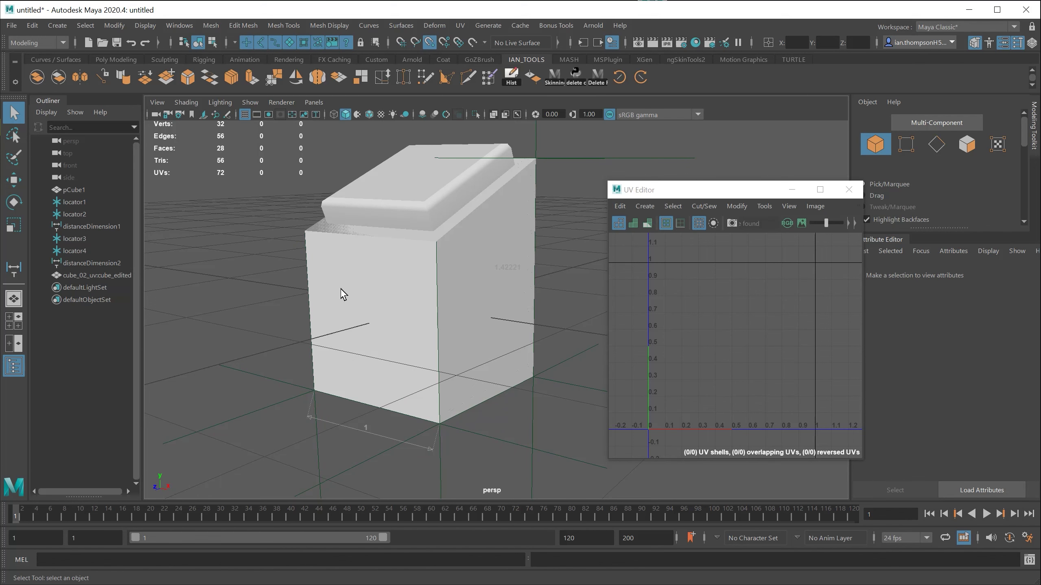
left_click_drag(344, 294, 319, 349, "alt")
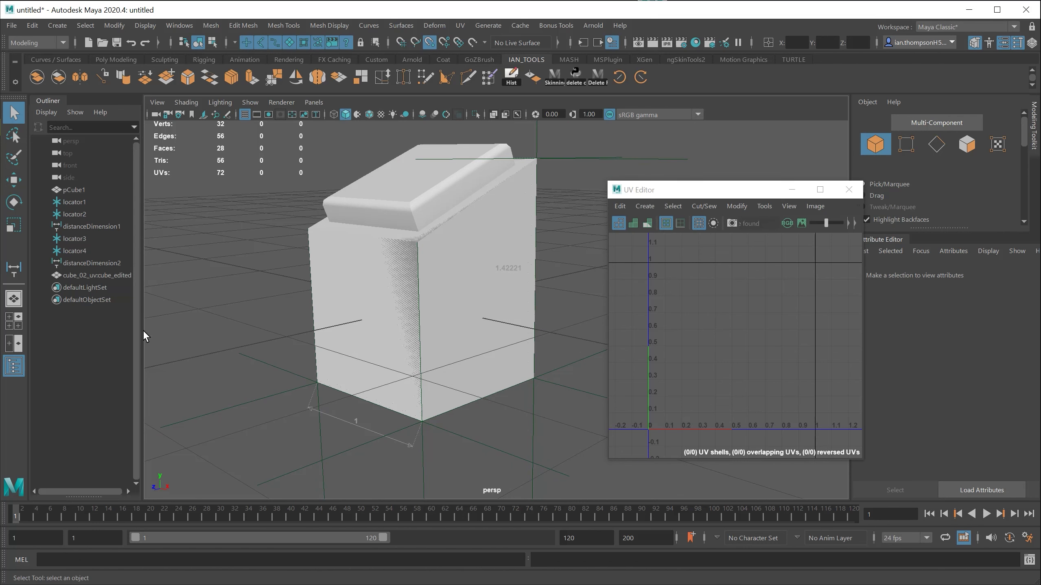
left_click(74, 190)
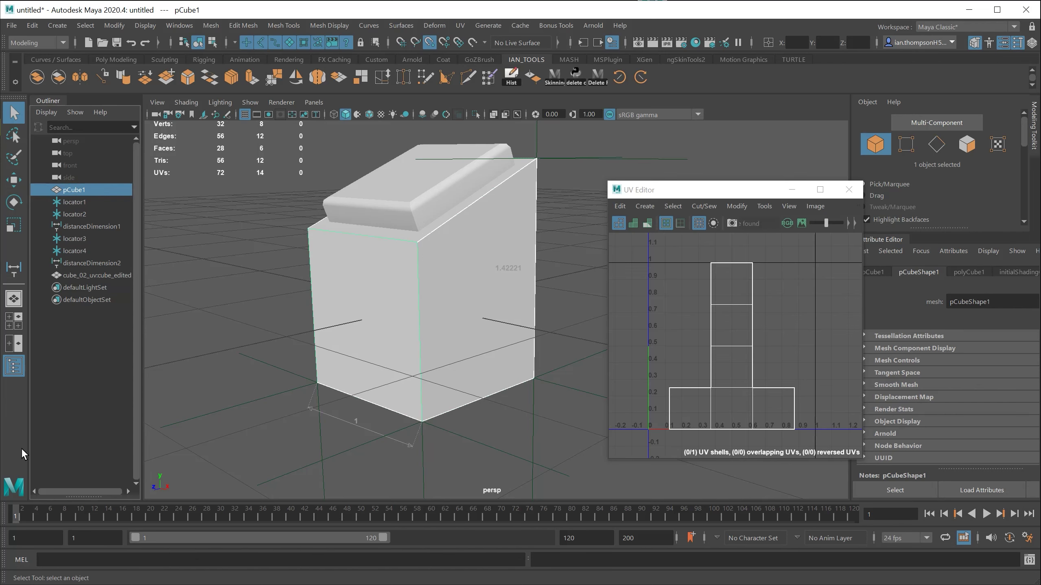
key("ctrl+h")
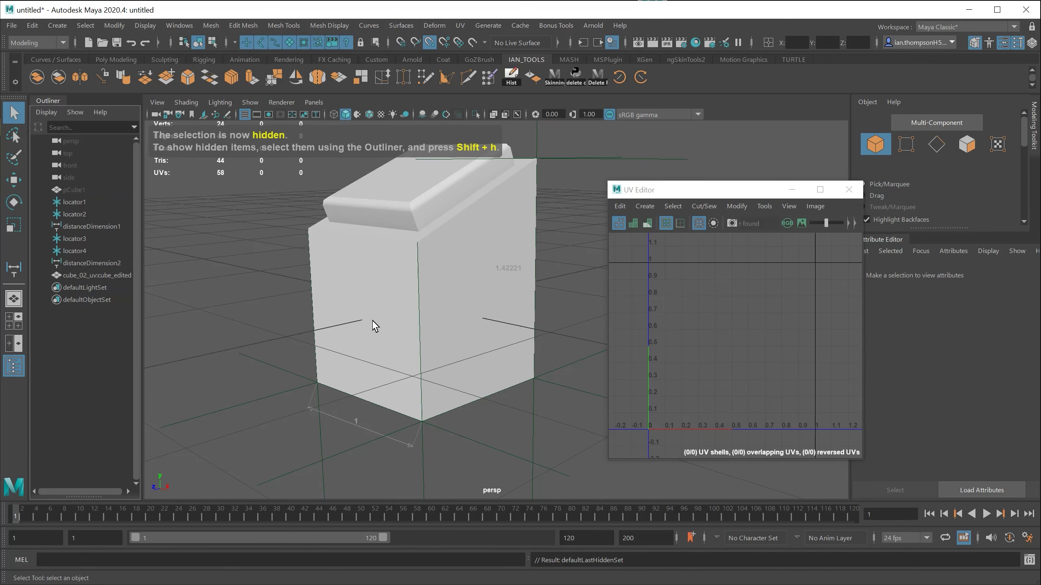
left_click_drag(390, 305, 403, 323, "alt")
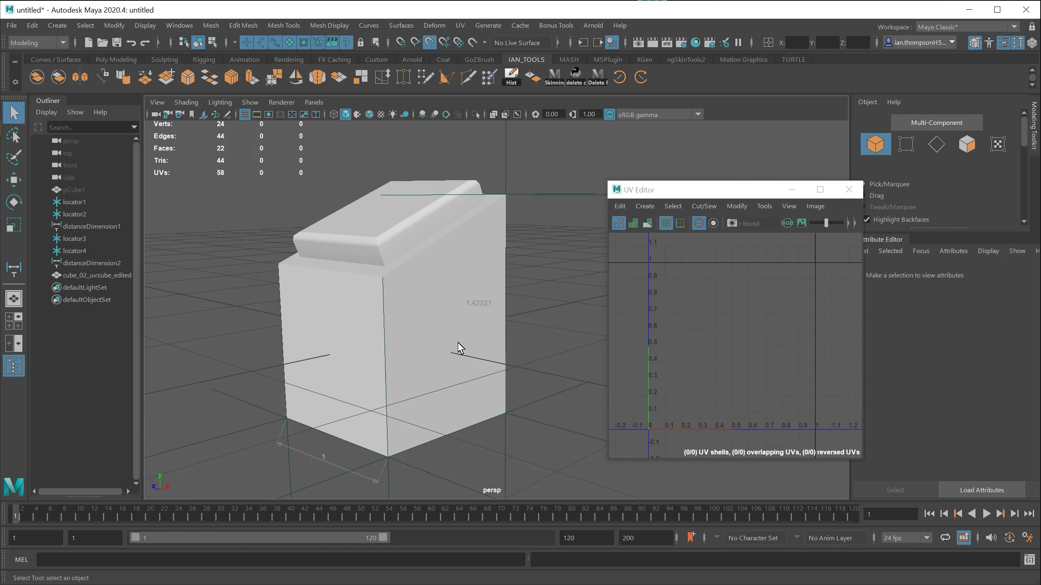
mouse_move(459, 347)
left_mouse_down("alt")
mouse_move(435, 333)
mouse_move(449, 330)
left_mouse_up("alt")
Step: Select the imported cube_edited mesh and examine its shape and UV layout from several angles
left_click(88, 277)
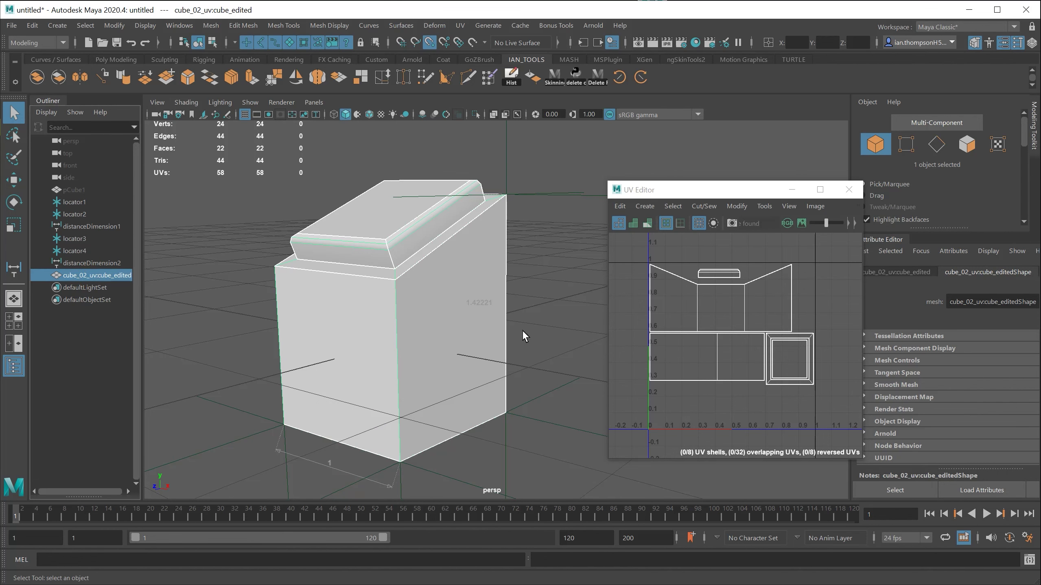
left_click_drag(479, 301, 502, 309, "alt")
mouse_move(503, 309)
middle_mouse_down("alt")
mouse_move(533, 293)
mouse_move(518, 305)
middle_mouse_up("alt")
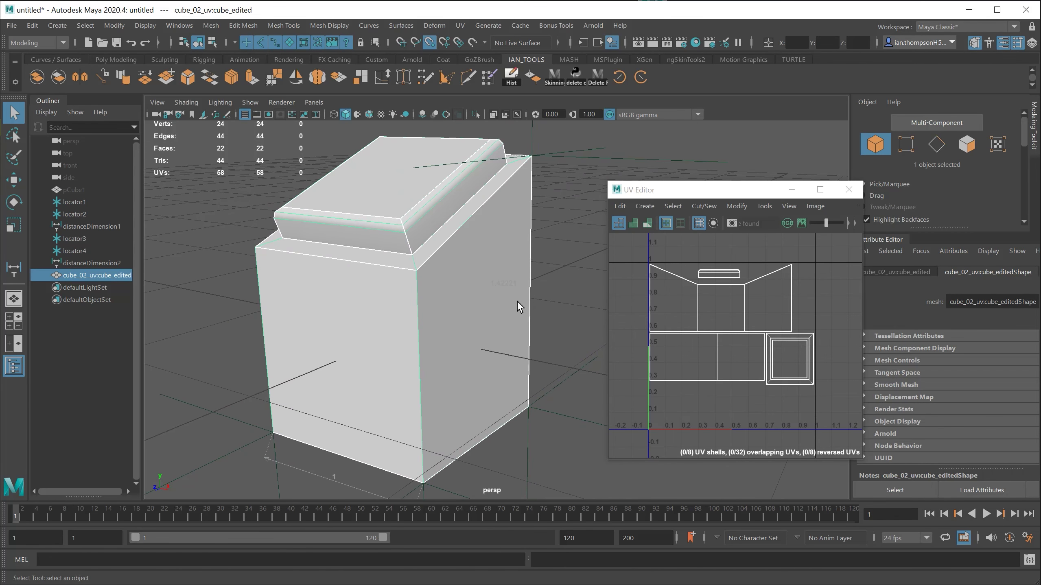
left_click_drag(518, 305, 448, 342, "alt")
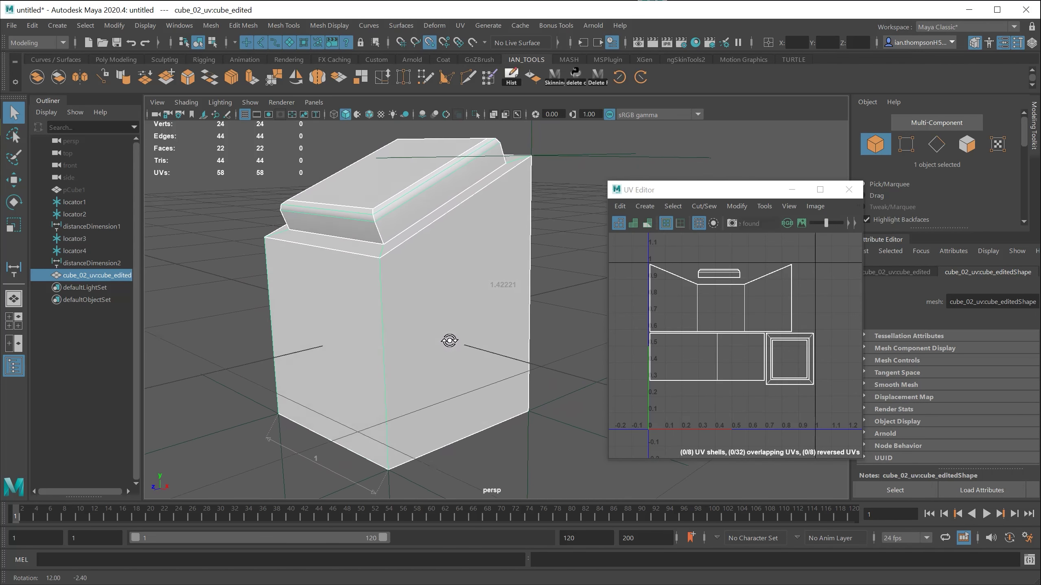
left_click_drag(498, 288, 422, 342, "alt")
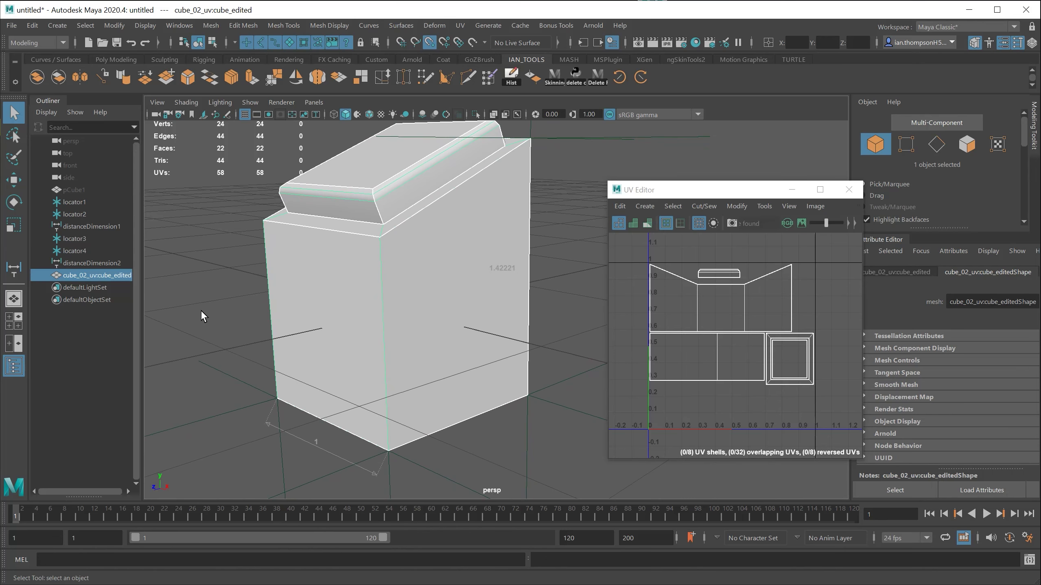
Step: Check distanceDimension2 and distanceDimension1 against the height and base width of the imported mesh
left_click(78, 262)
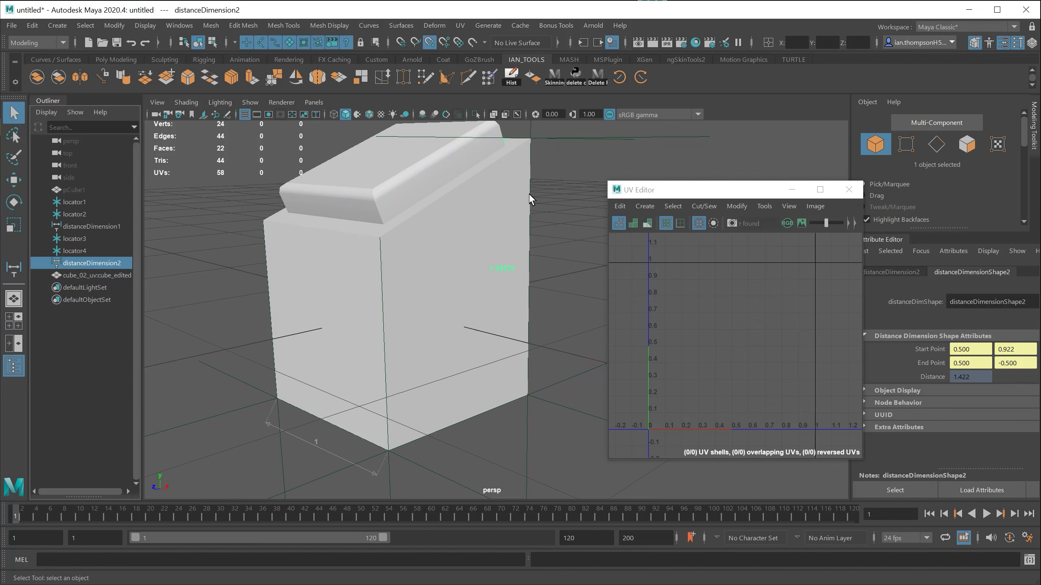
left_click_drag(471, 333, 455, 328, "alt")
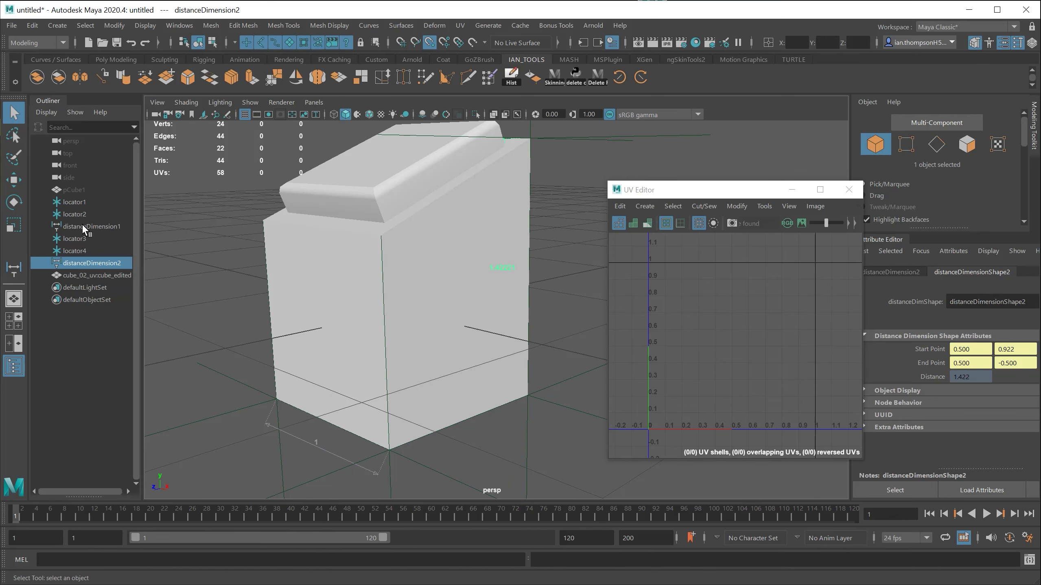
left_click(84, 227)
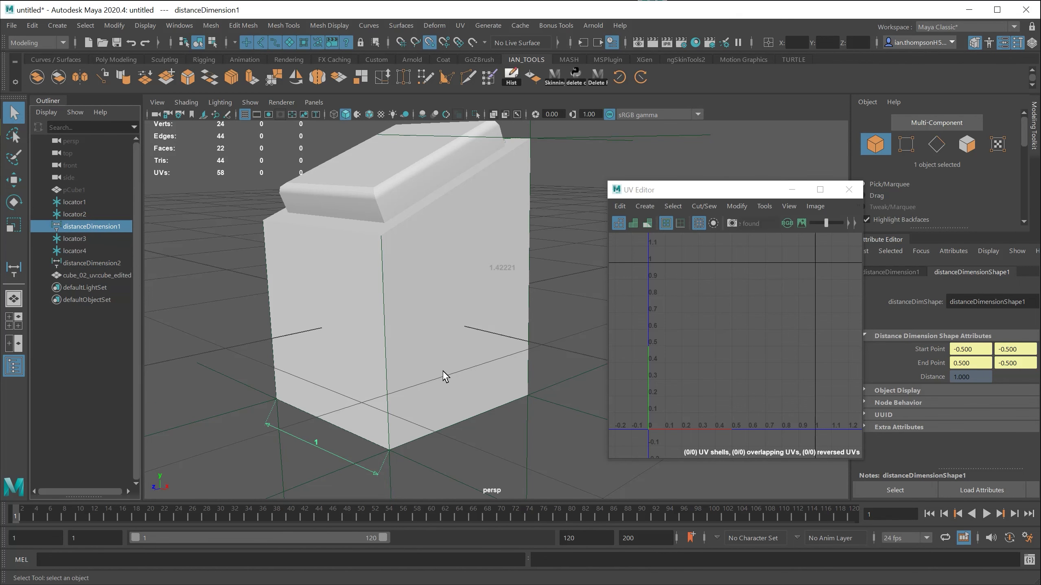
left_click_drag(444, 376, 480, 390, "alt")
Step: Select the imported cube_edited mesh and display the Coat tool set
left_click(87, 275)
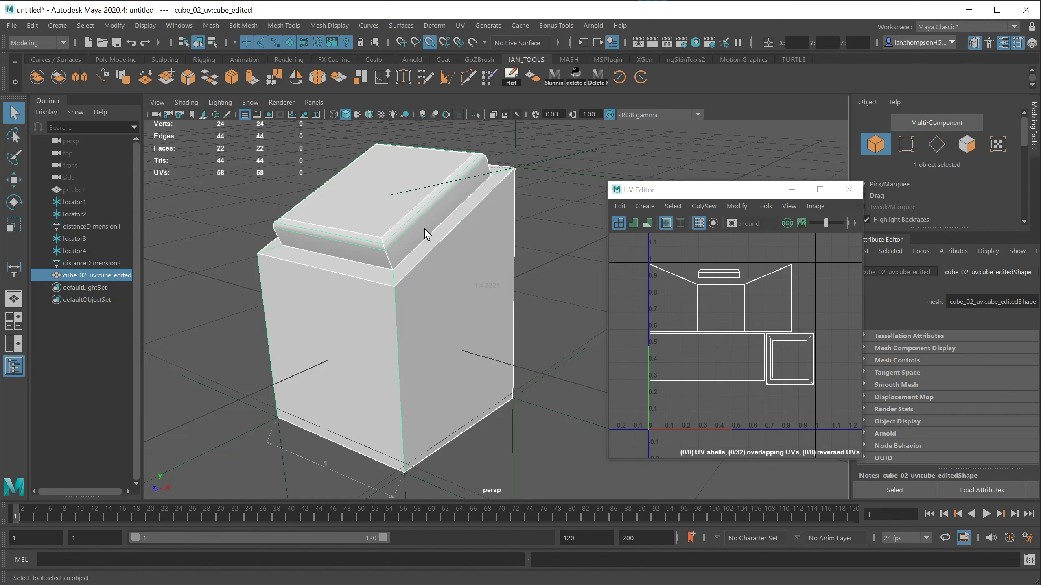
left_click(443, 59)
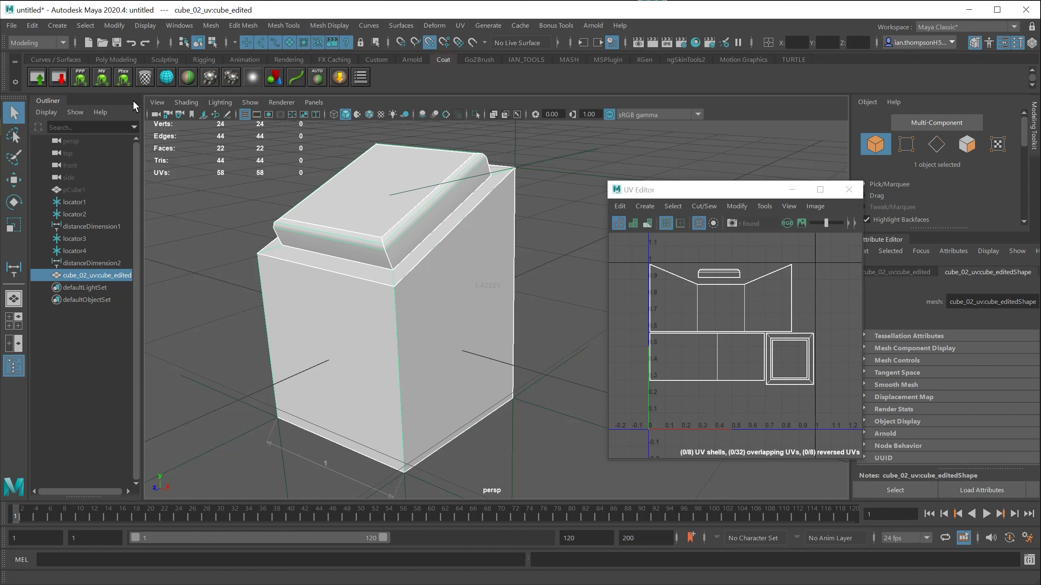